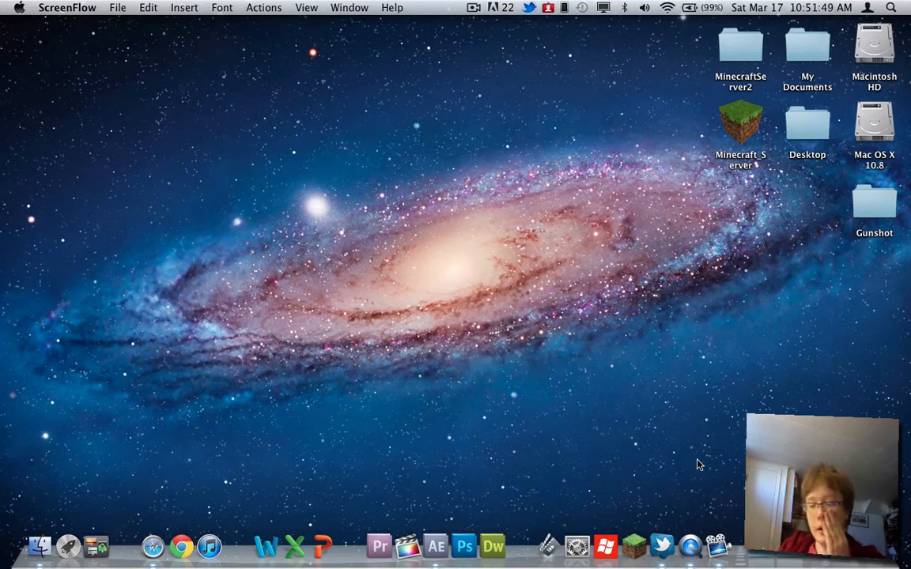
# Bring up the Gunshot.mov clip in QuickTime Player and play it repeatedly to view the finished gunshot effect
pyautogui.click(819, 557)
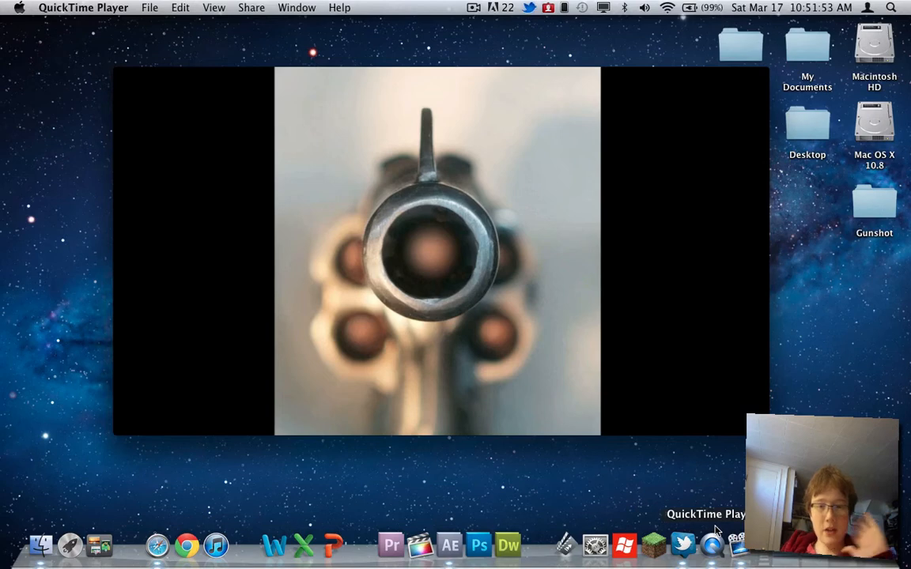
pyautogui.moveTo(465, 297)
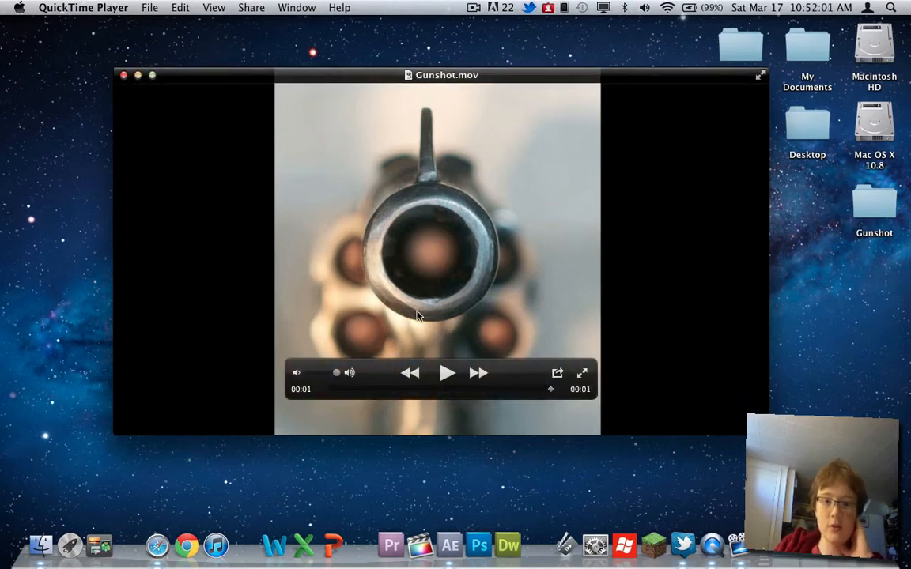
pyautogui.click(445, 378)
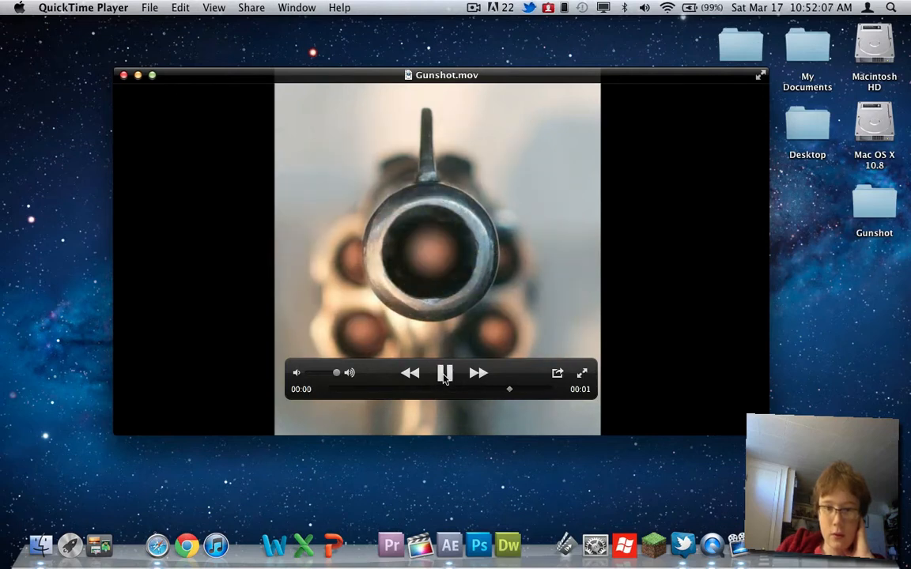
pyautogui.click(445, 378)
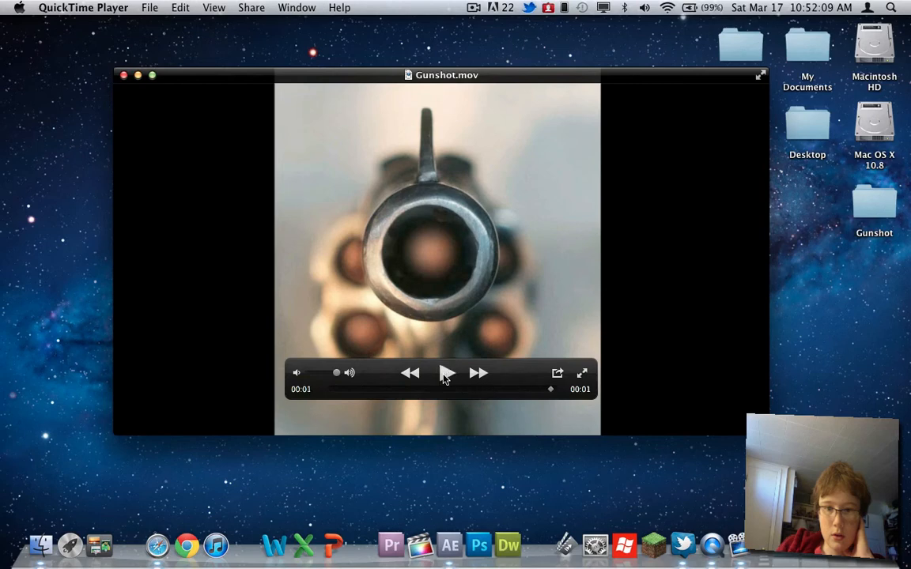
pyautogui.click(446, 378)
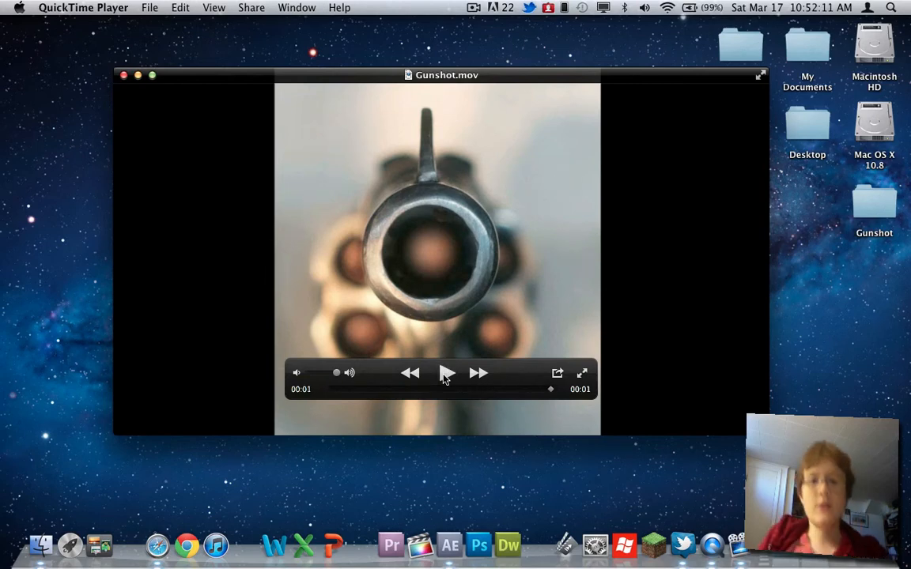
# Scrub Gunshot.mov back to the muzzle flash frame, move the playback controls off the image, replay the clip and dismiss its window
pyautogui.moveTo(502, 388); pyautogui.dragTo(442, 391)
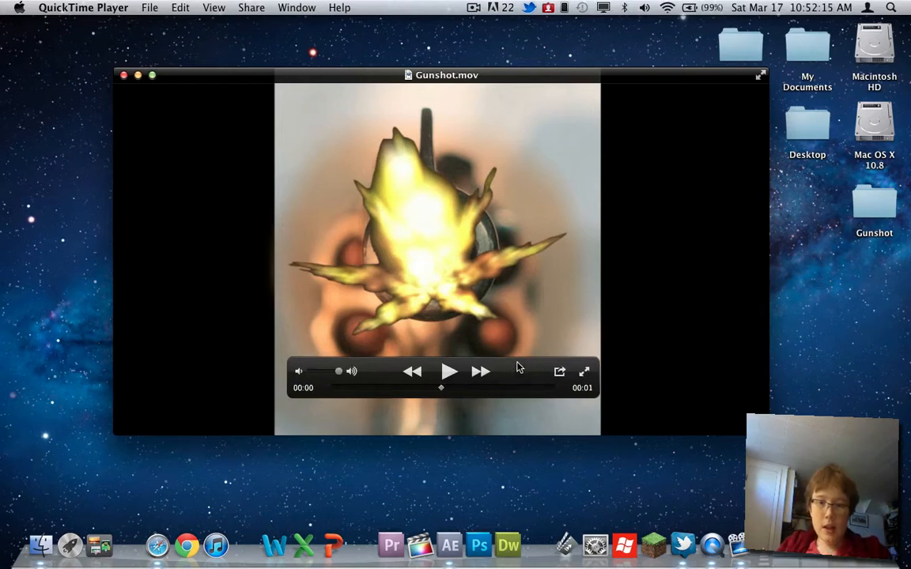
pyautogui.moveTo(519, 367); pyautogui.dragTo(692, 97)
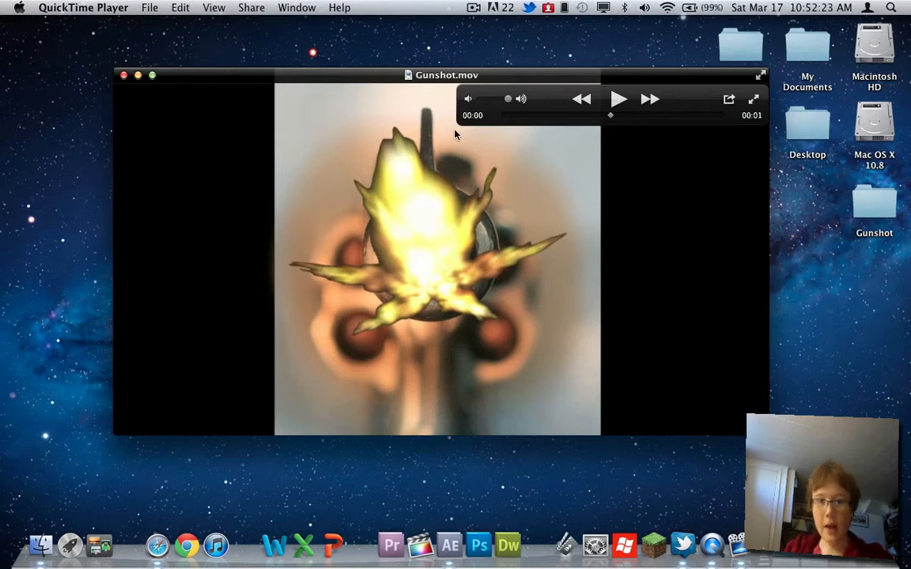
pyautogui.click(616, 100)
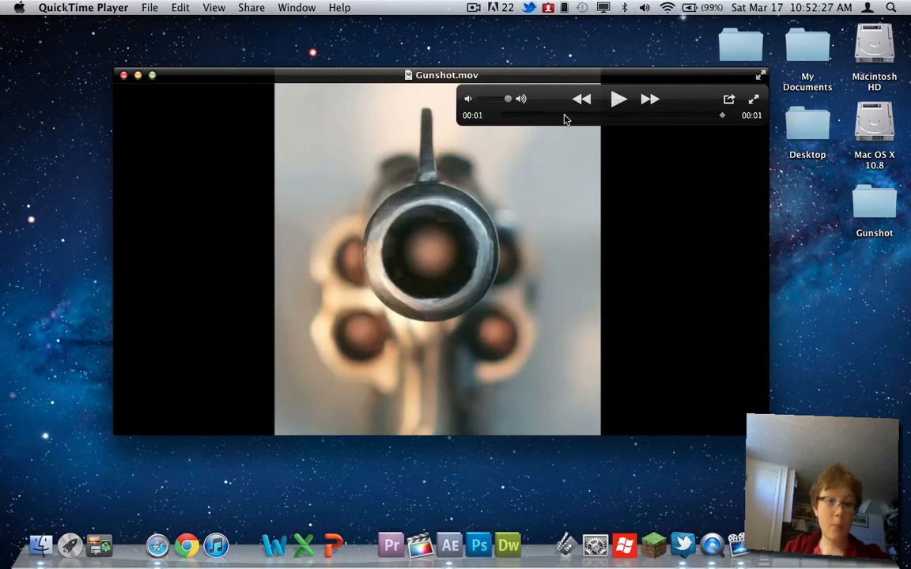
pyautogui.click(123, 76)
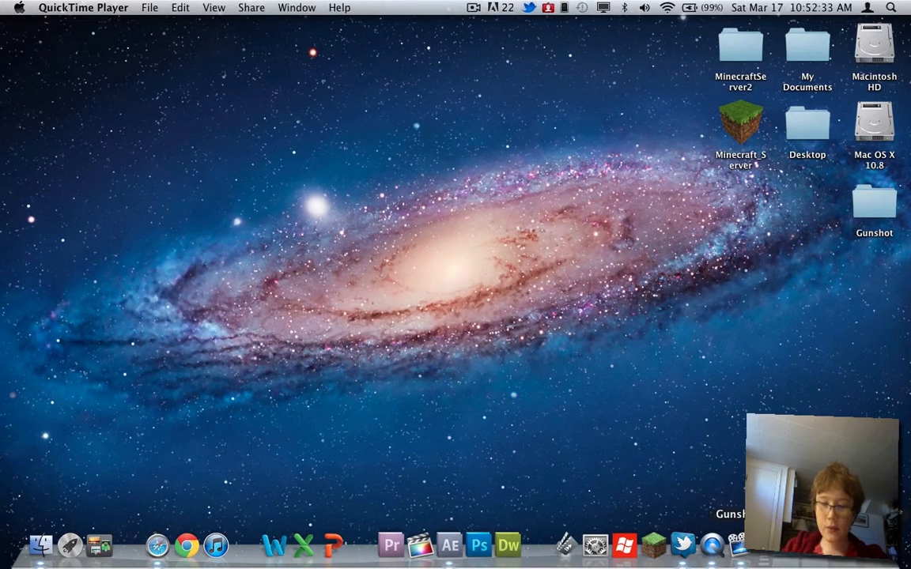
# Switch to After Effects and create a composition named Gunshot 2 with the HDTV 1080 29.97 preset and a 5-second duration
pyautogui.click(838, 559)
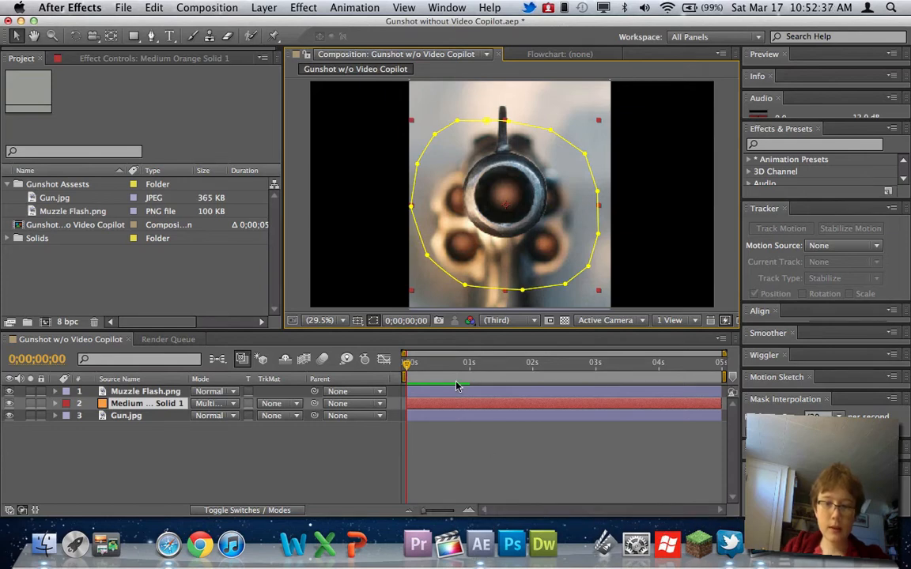
pyautogui.press('space')
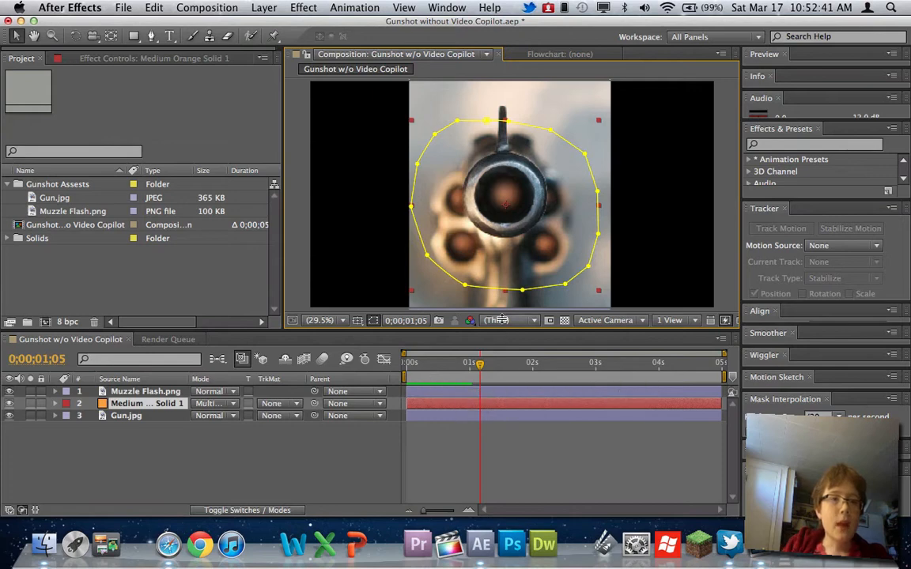
pyautogui.click(207, 7)
pyautogui.click(208, 25)
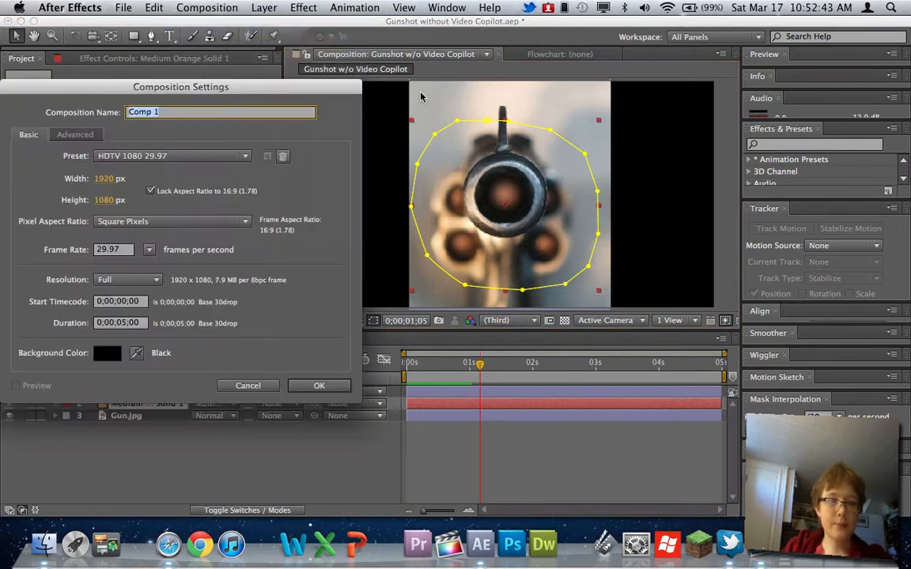
pyautogui.press('BackSpace')
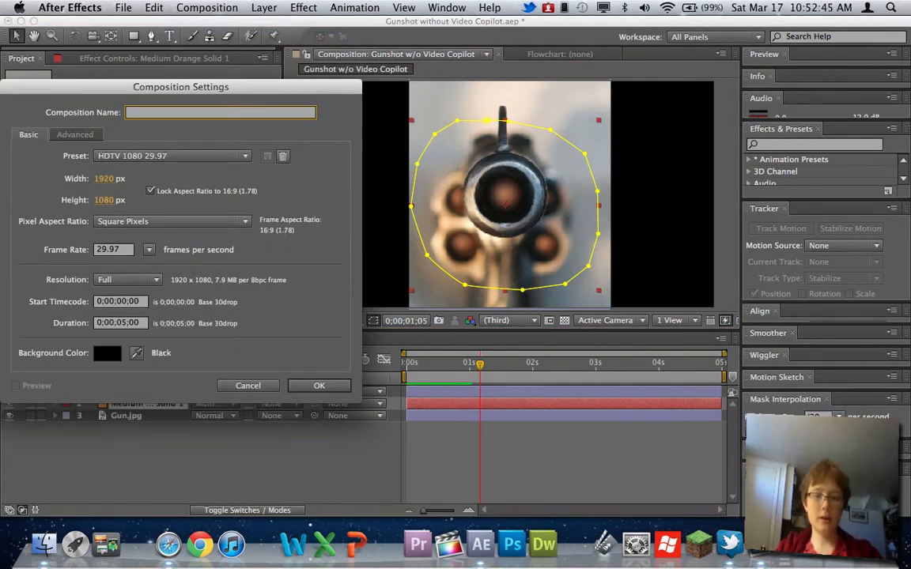
pyautogui.write('Gunshot 2')
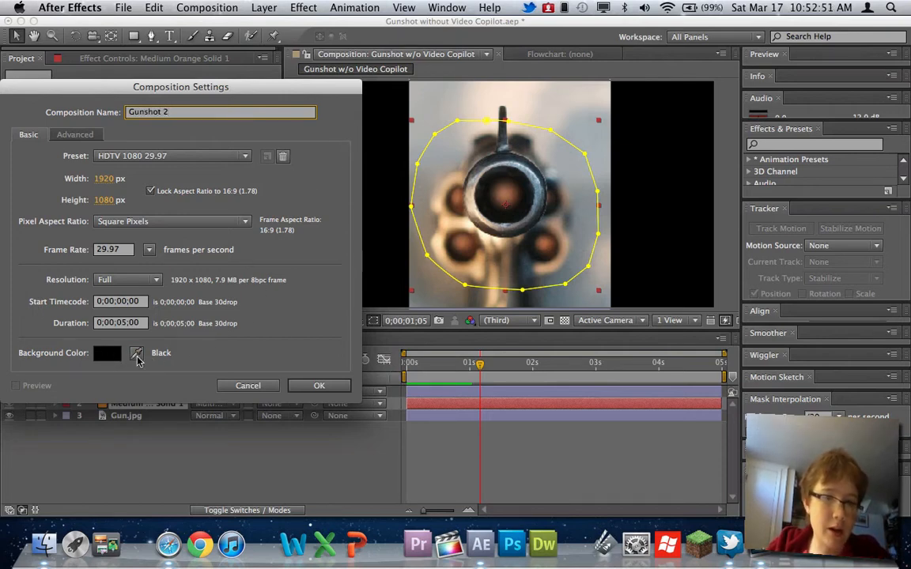
pyautogui.click(317, 385)
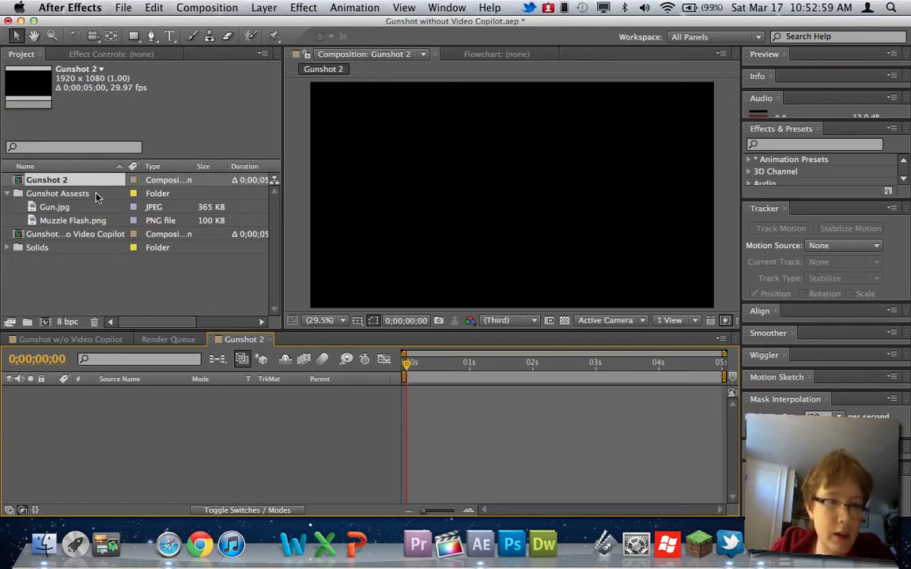
# Try to add Gun.jpg to the Gunshot 2 composition, and delete the placeholder layer
pyautogui.moveTo(37, 208); pyautogui.dragTo(509, 201)
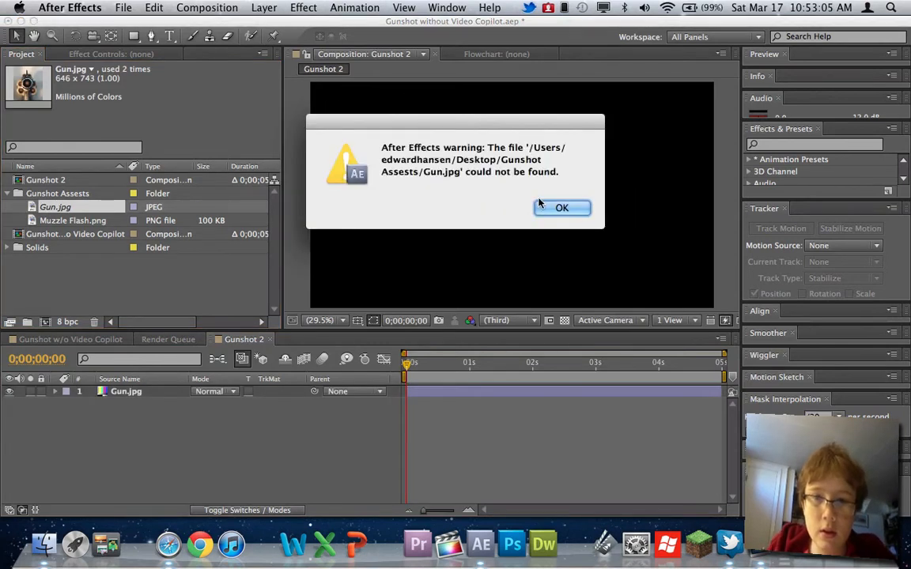
pyautogui.click(541, 208)
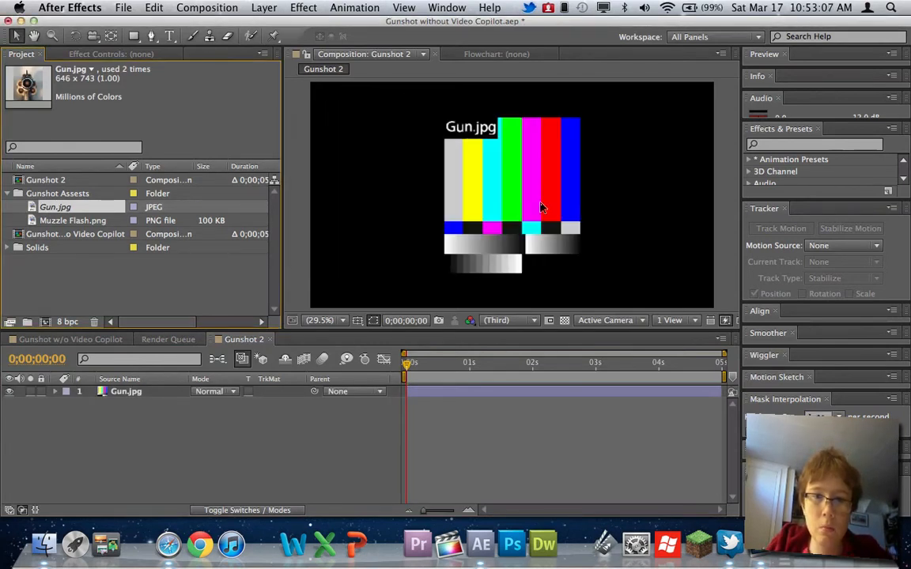
pyautogui.click(554, 185)
pyautogui.press('Delete')
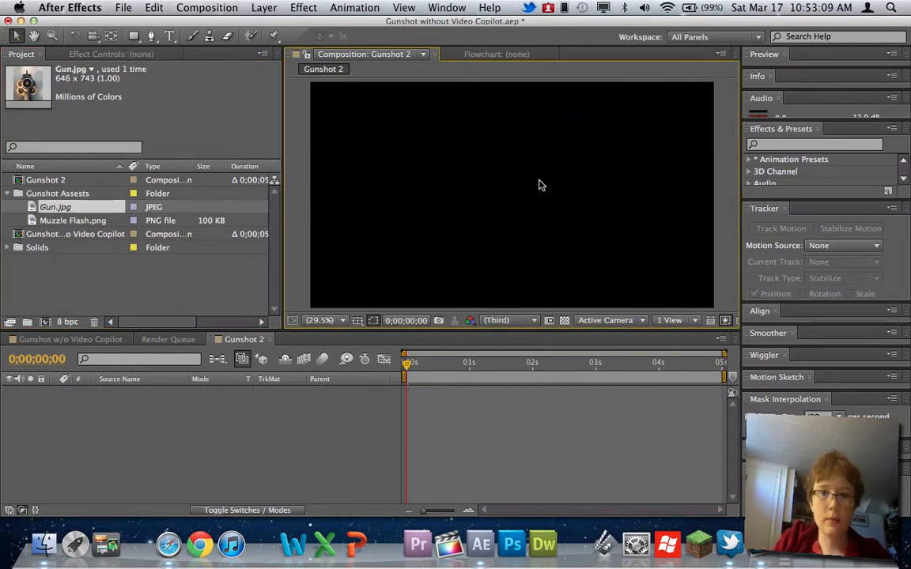
# In Finder, locate the Gun image inside the Gunshot Assests folder within the desktop's Gunshot folder
pyautogui.click(43, 544)
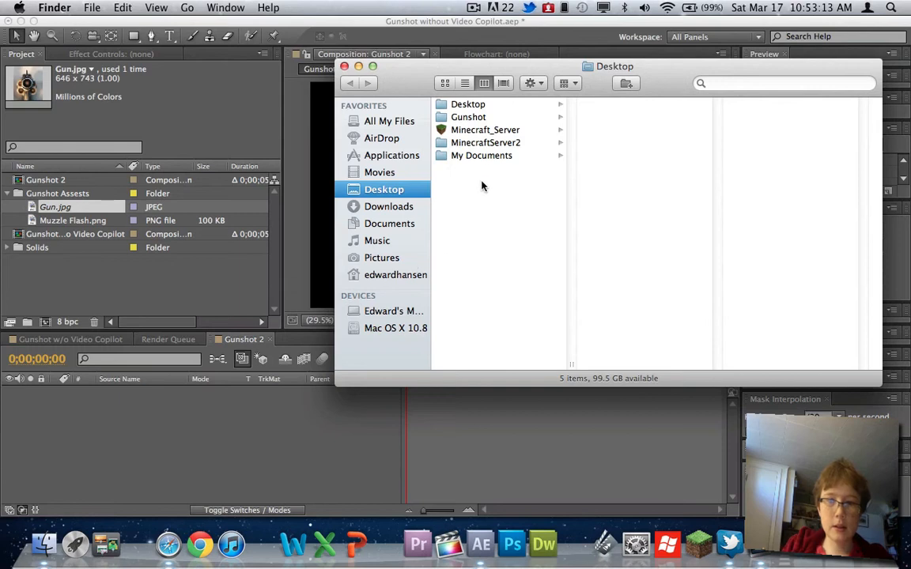
pyautogui.click(473, 116)
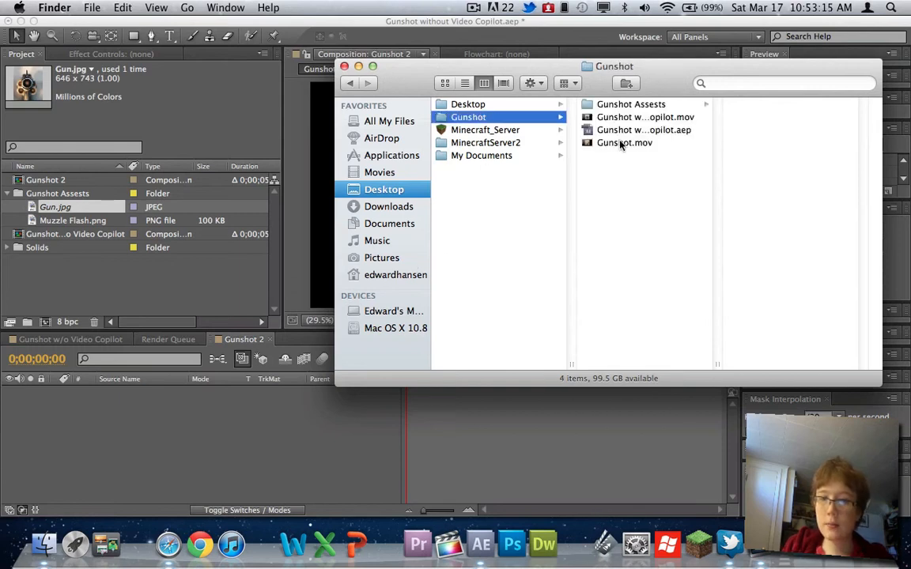
pyautogui.click(633, 103)
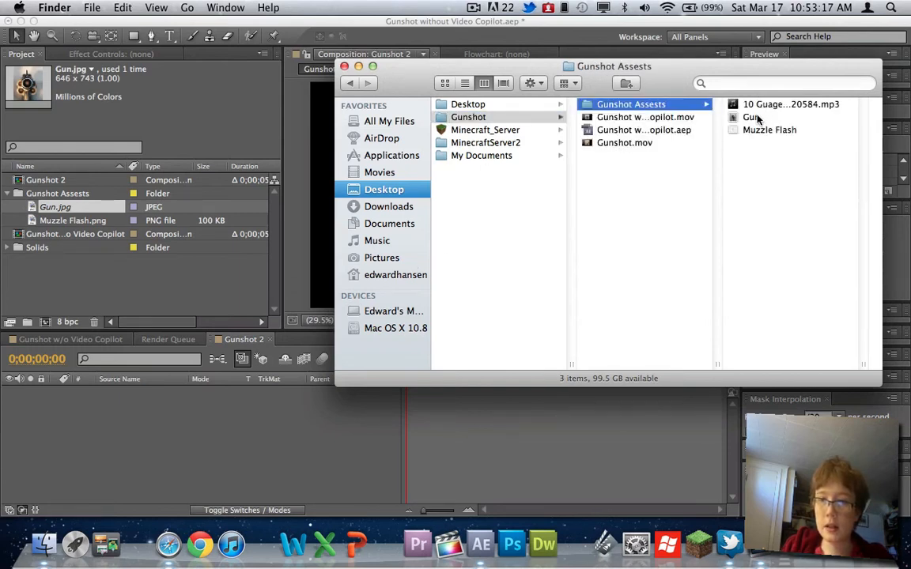
pyautogui.click(755, 117)
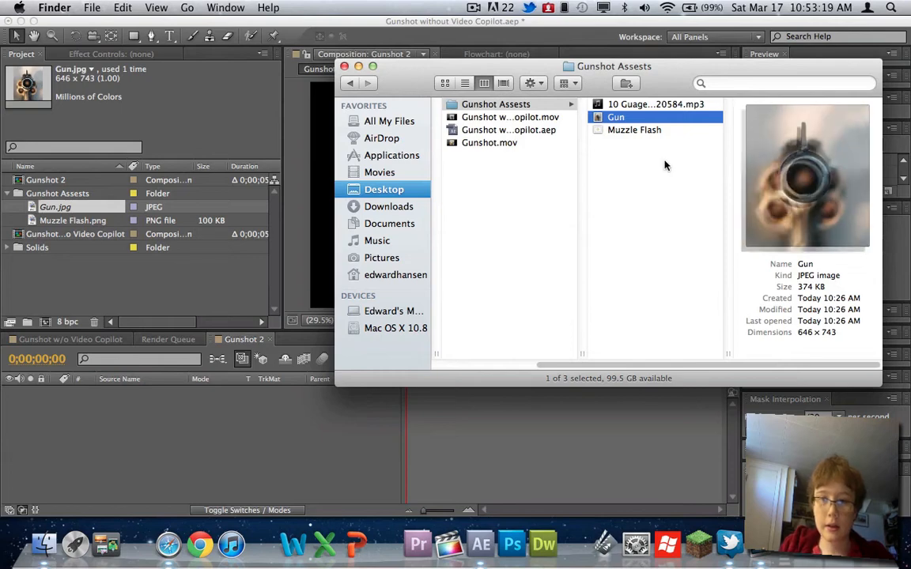
pyautogui.press('Left')
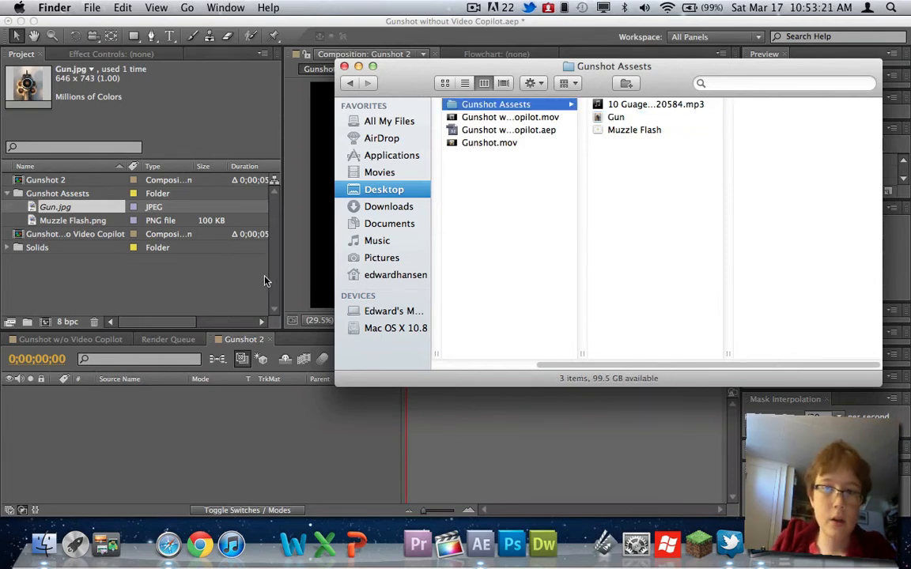
# Back in After Effects, import the Gunshot Assests folder from the desktop's Gunshot folder
pyautogui.click(238, 237)
pyautogui.click(122, 8)
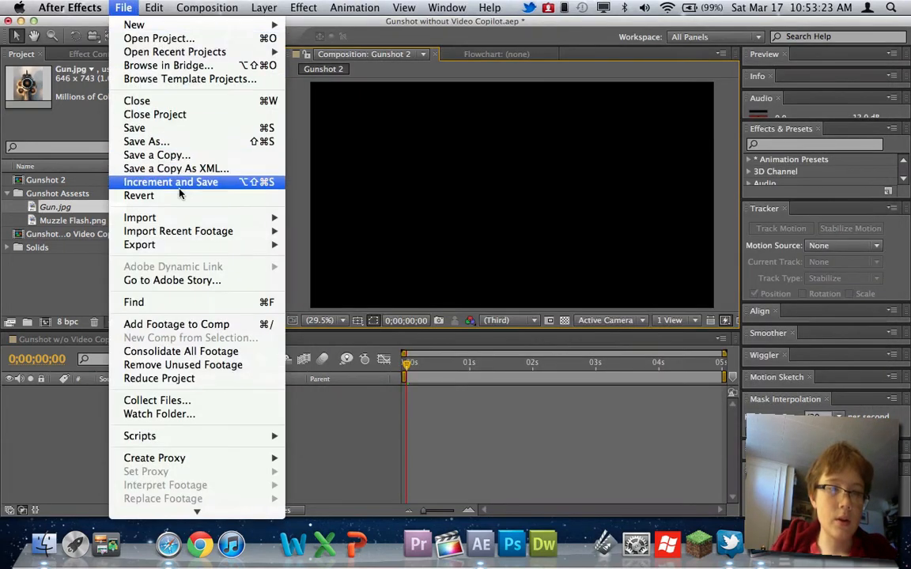
pyautogui.moveTo(254, 218)
pyautogui.click(289, 217)
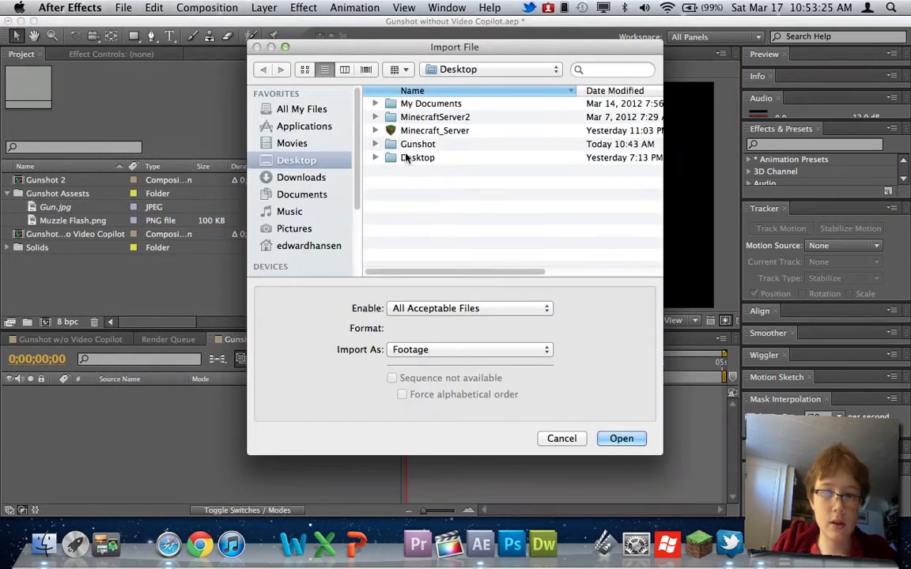
pyautogui.click(426, 144)
pyautogui.doubleClick(427, 144)
pyautogui.click(406, 104)
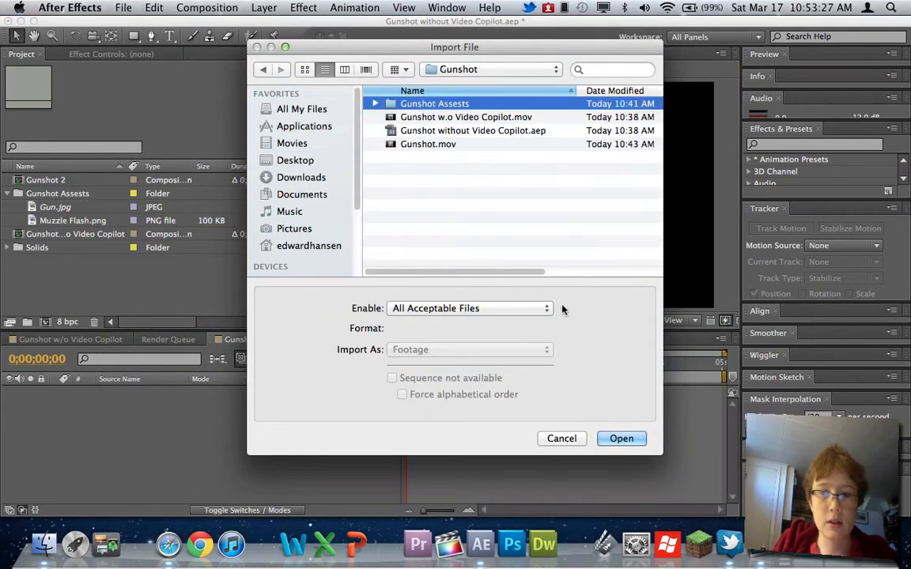
pyautogui.click(616, 438)
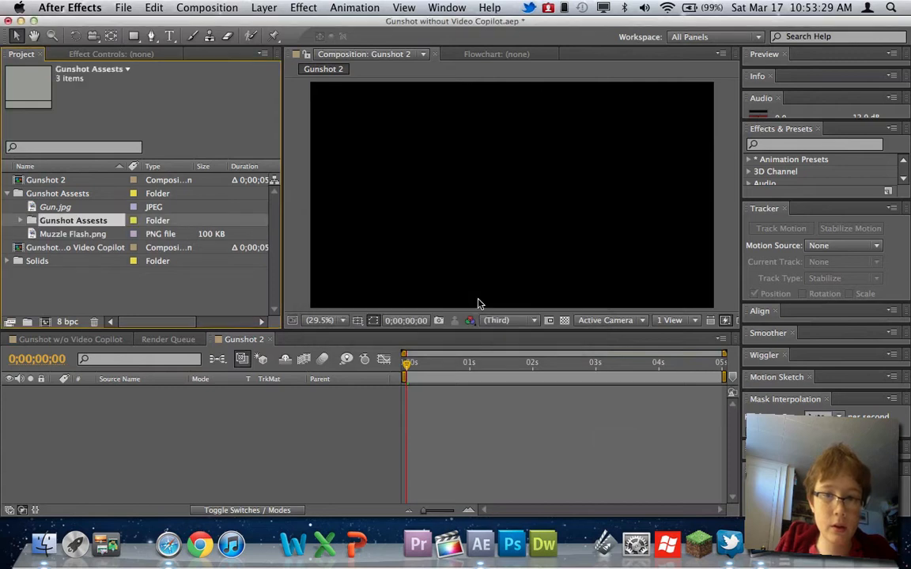
# Try to add the old Muzzle Flash.png footage to the Gunshot 2 composition
pyautogui.click(83, 230)
pyautogui.click(78, 208)
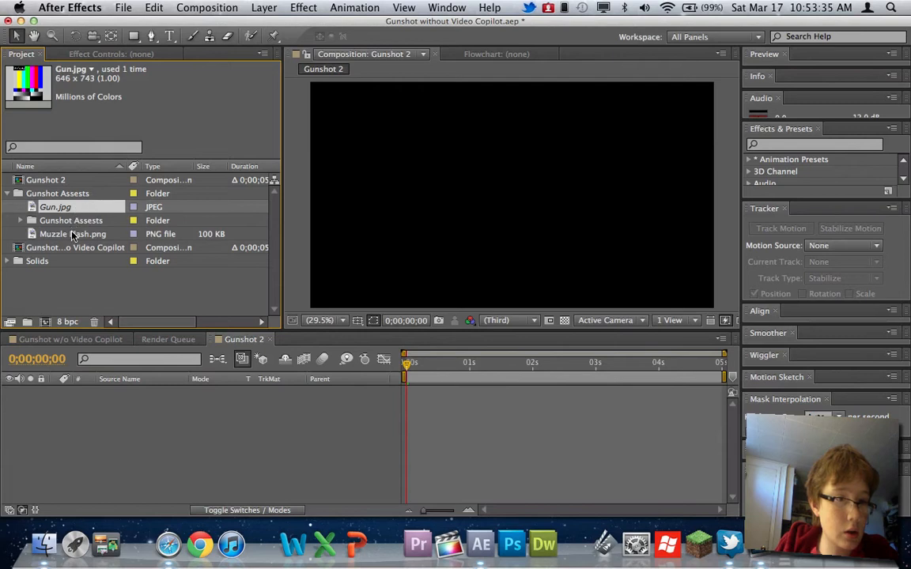
pyautogui.moveTo(68, 207)
pyautogui.mouseDown()
pyautogui.moveTo(68, 247)
pyautogui.moveTo(63, 207)
pyautogui.mouseUp()
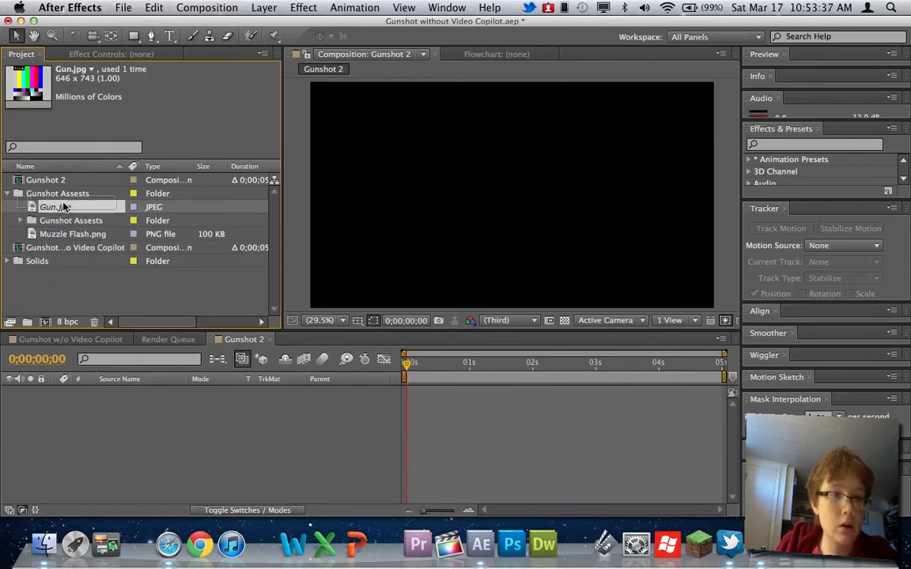
pyautogui.click(63, 233)
pyautogui.moveTo(190, 228); pyautogui.dragTo(522, 197)
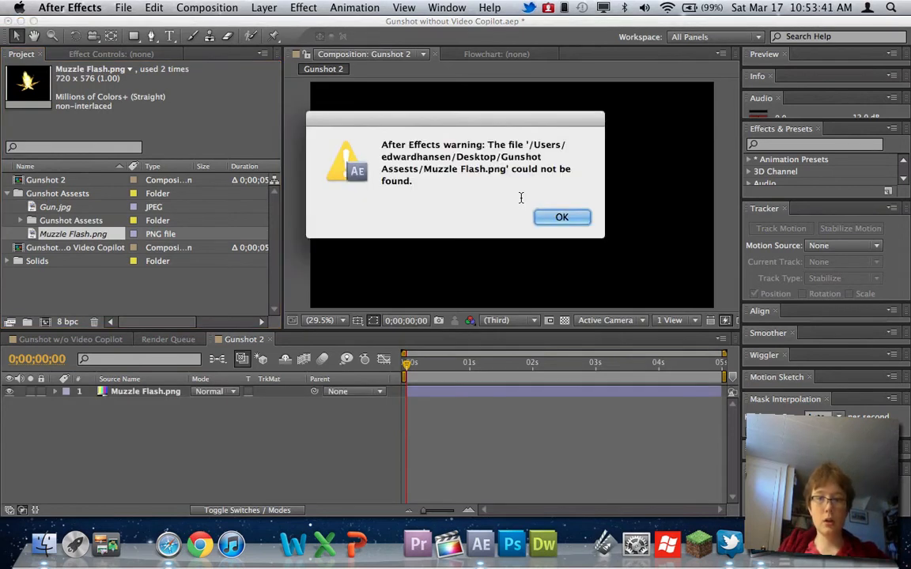
pyautogui.click(549, 217)
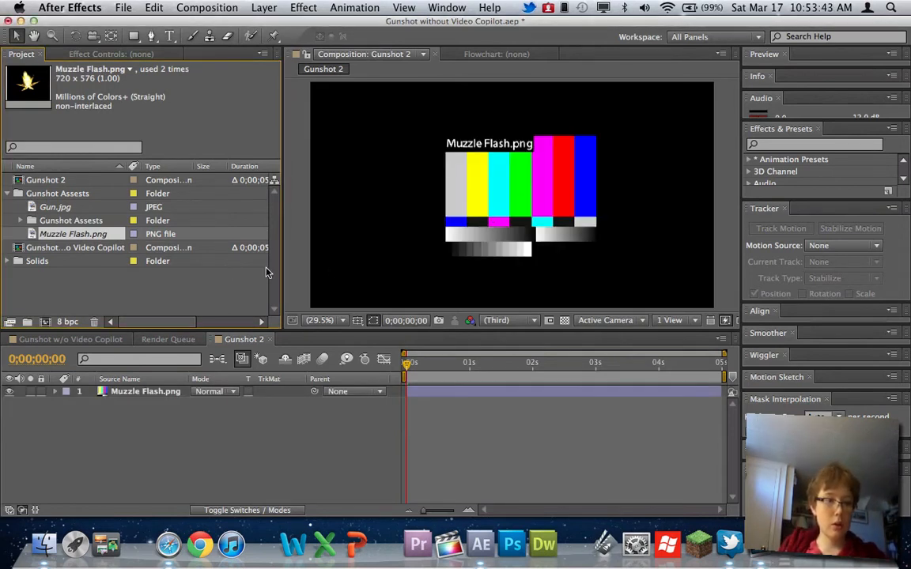
# Delete the outer Gunshot Assests folder from the project along with Gun.jpg, Muzzle Flash.png and the nested Gunshot Assests folder
pyautogui.keyDown('super'); pyautogui.click(40, 194); pyautogui.keyUp('super')
pyautogui.keyDown('super'); pyautogui.click(54, 208); pyautogui.keyUp('super')
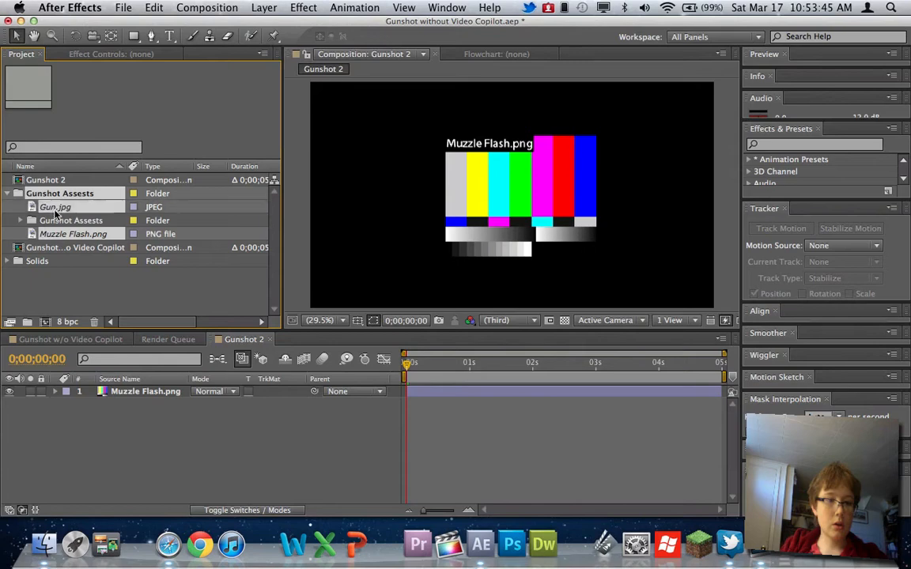
pyautogui.keyDown('super'); pyautogui.click(62, 221); pyautogui.keyUp('super')
pyautogui.press('Delete')
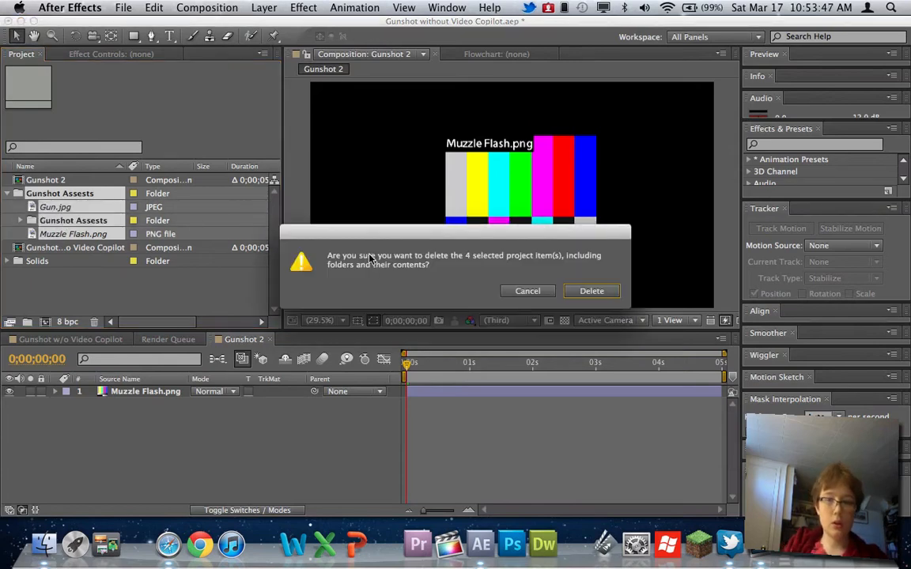
pyautogui.click(591, 291)
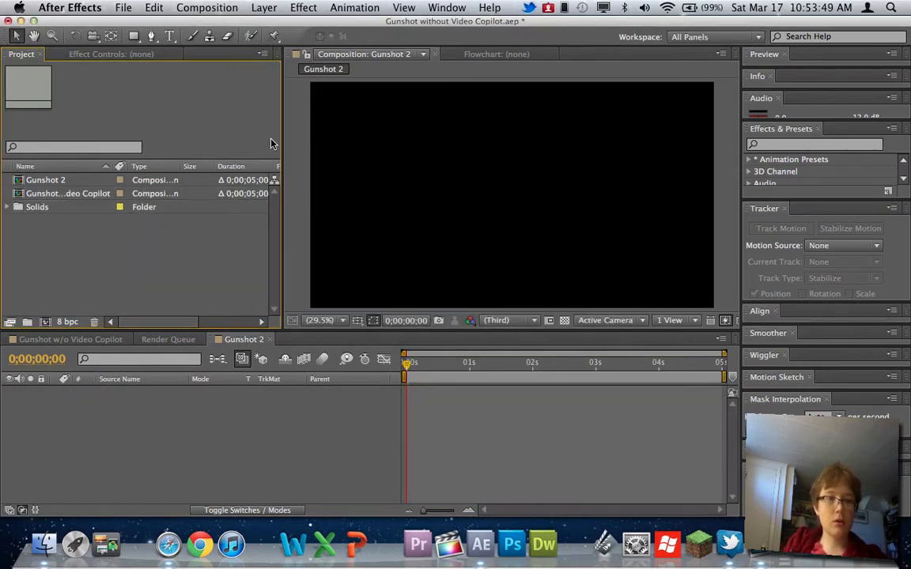
# Import the Gunshot Assests folder from the Gunshot folder again and expand it in the project
pyautogui.click(123, 7)
pyautogui.moveTo(176, 220)
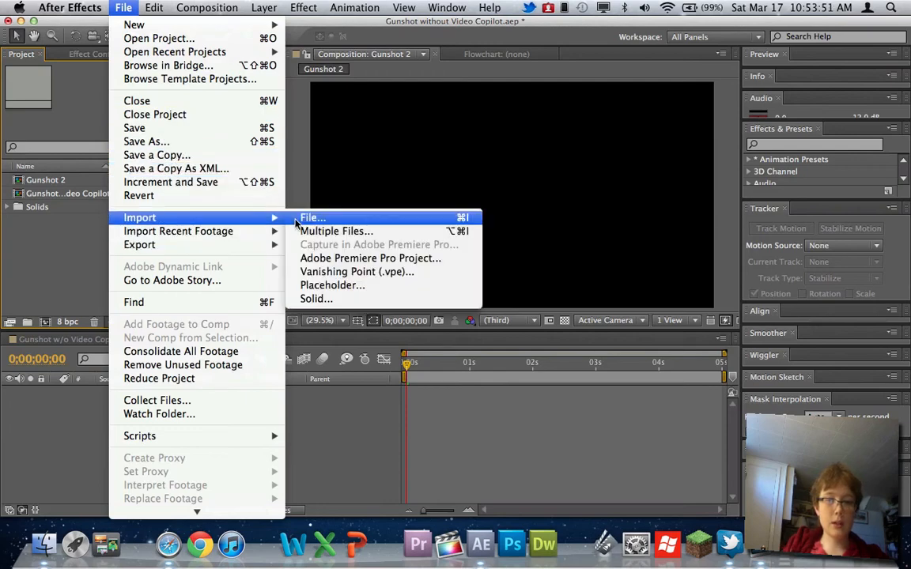
pyautogui.click(300, 227)
pyautogui.click(392, 104)
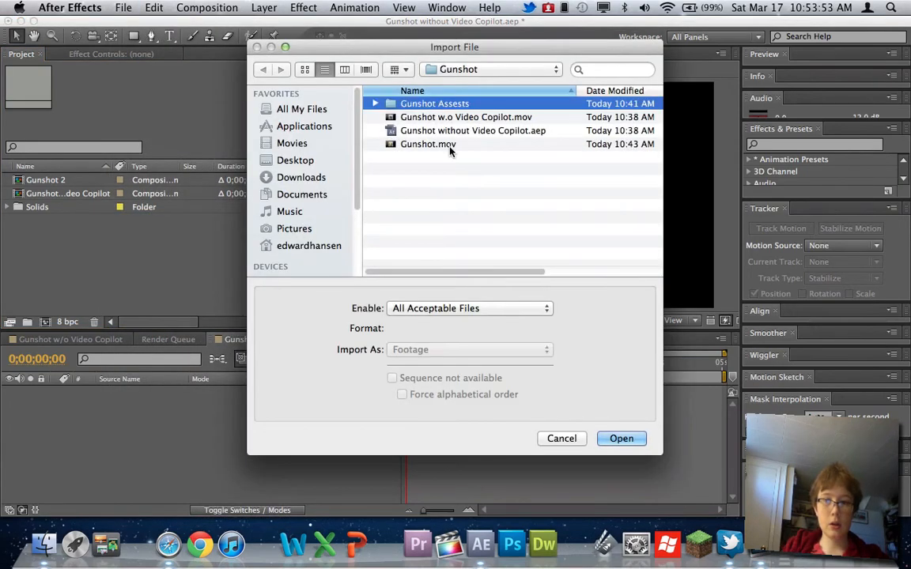
pyautogui.click(621, 440)
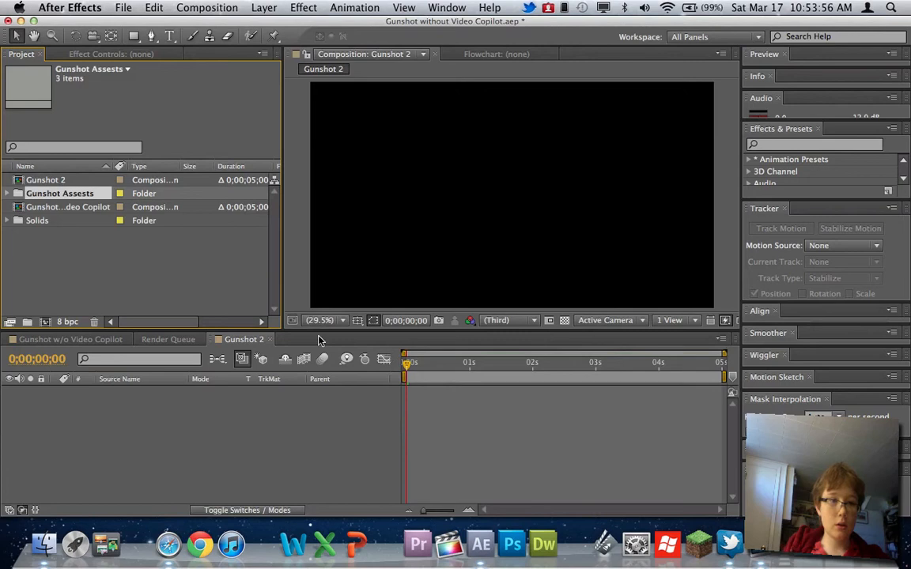
pyautogui.click(17, 193)
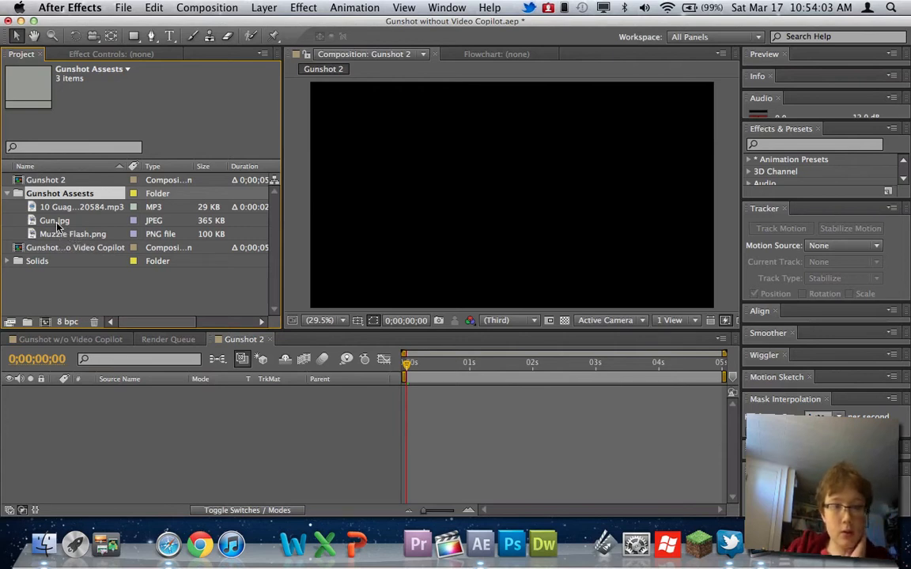
# Add Gun.jpg to the Gunshot 2 composition and scale it up to fill the full frame height
pyautogui.moveTo(56, 225); pyautogui.dragTo(490, 184)
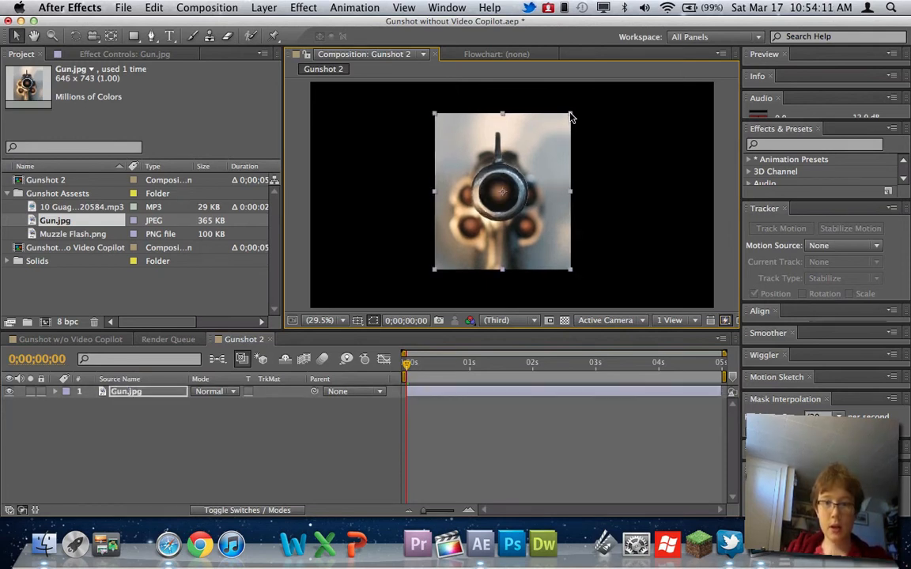
pyautogui.moveTo(572, 116); pyautogui.dragTo(607, 81)
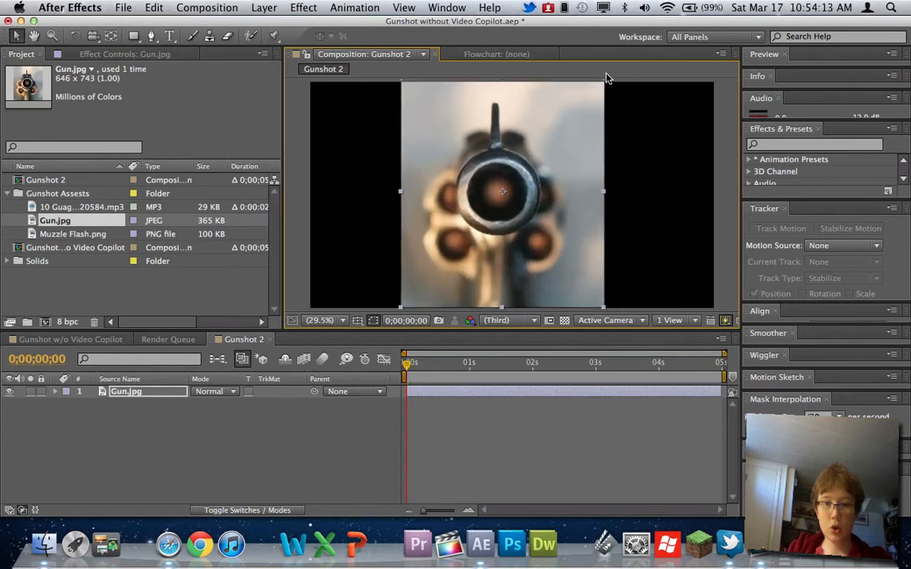
pyautogui.moveTo(565, 114); pyautogui.dragTo(563, 113)
pyautogui.click(668, 141)
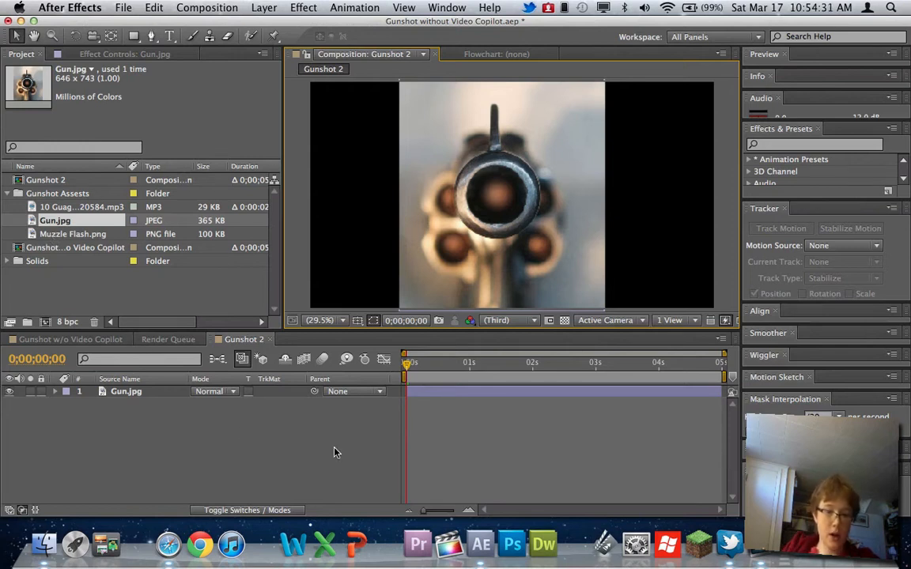
# Add Muzzle Flash.png above the gun layer, enlarge it and position it over the gun barrel
pyautogui.moveTo(70, 238); pyautogui.dragTo(409, 156)
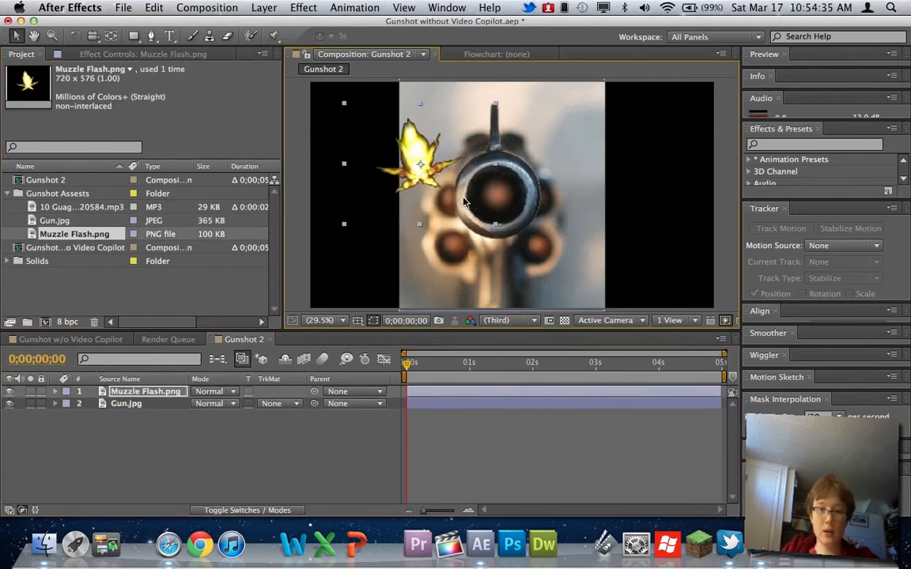
pyautogui.moveTo(496, 226); pyautogui.dragTo(558, 267)
pyautogui.moveTo(417, 172); pyautogui.dragTo(491, 190)
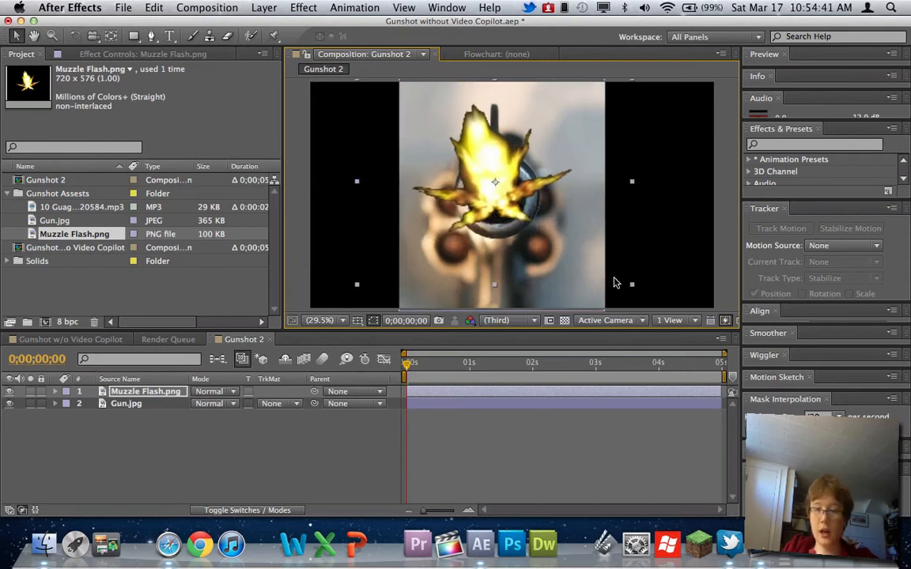
pyautogui.moveTo(632, 285); pyautogui.dragTo(643, 296)
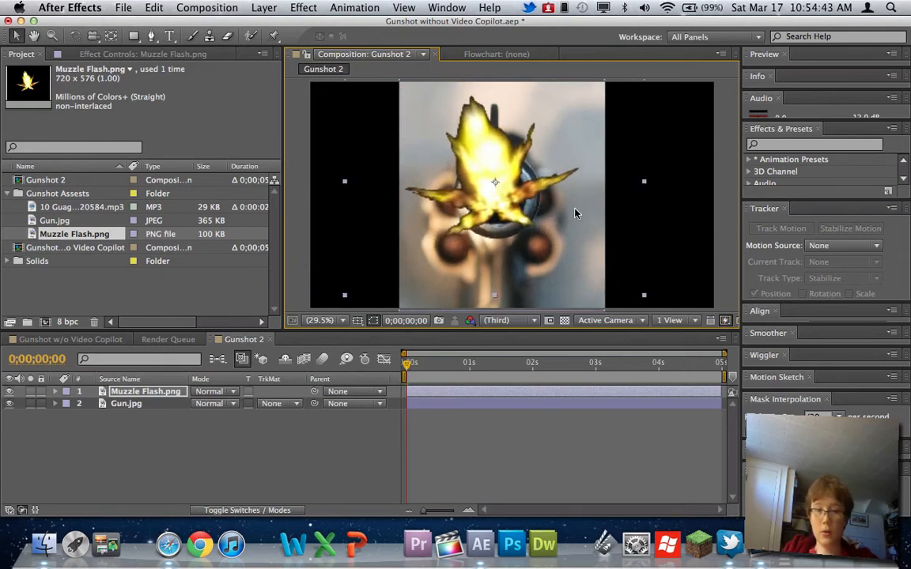
pyautogui.moveTo(506, 202); pyautogui.dragTo(512, 209)
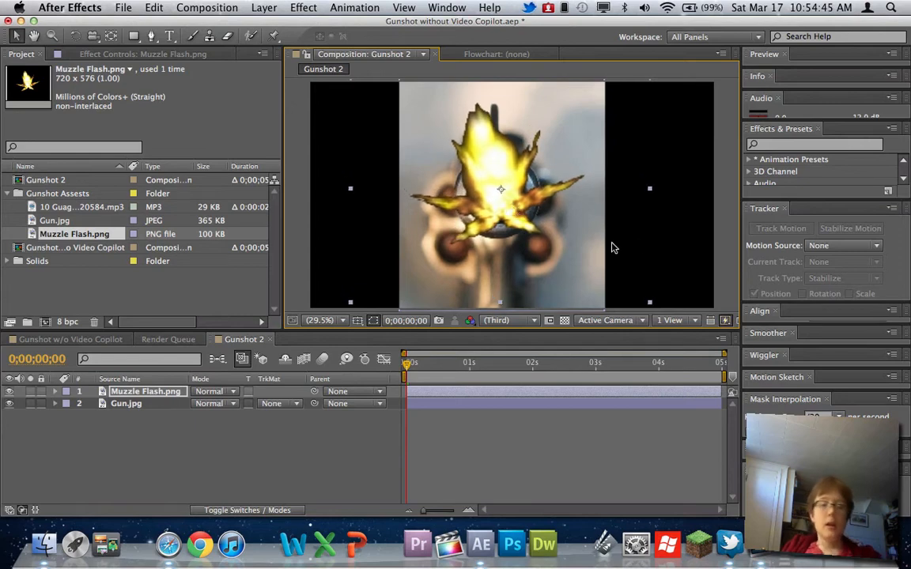
pyautogui.click(678, 236)
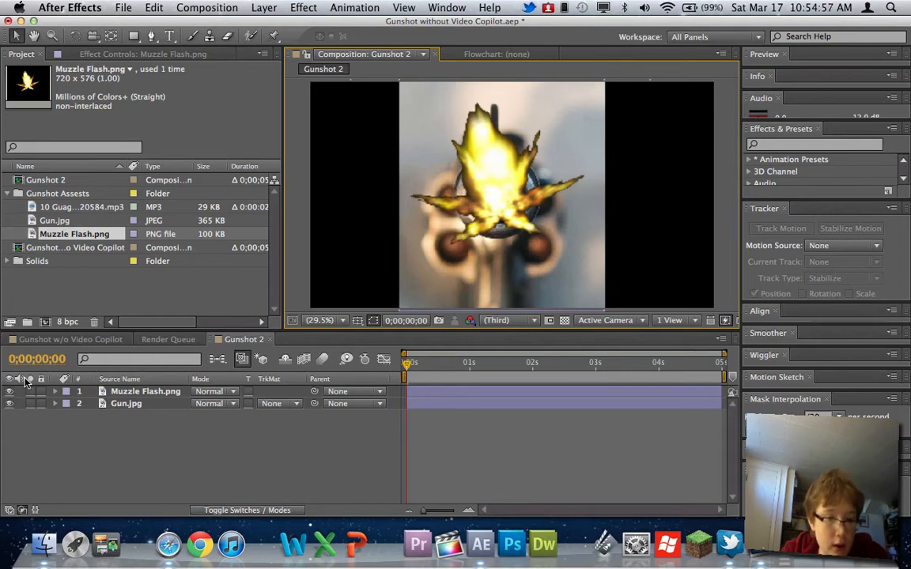
# Lock the Gun.jpg layer and nudge the muzzle flash slightly to centre it over the barrel
pyautogui.click(41, 404)
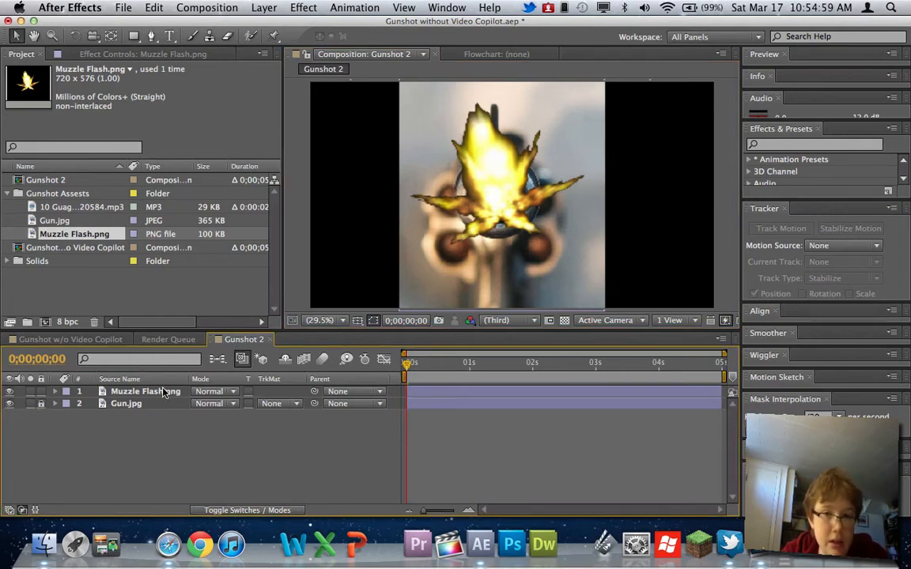
pyautogui.click(405, 268)
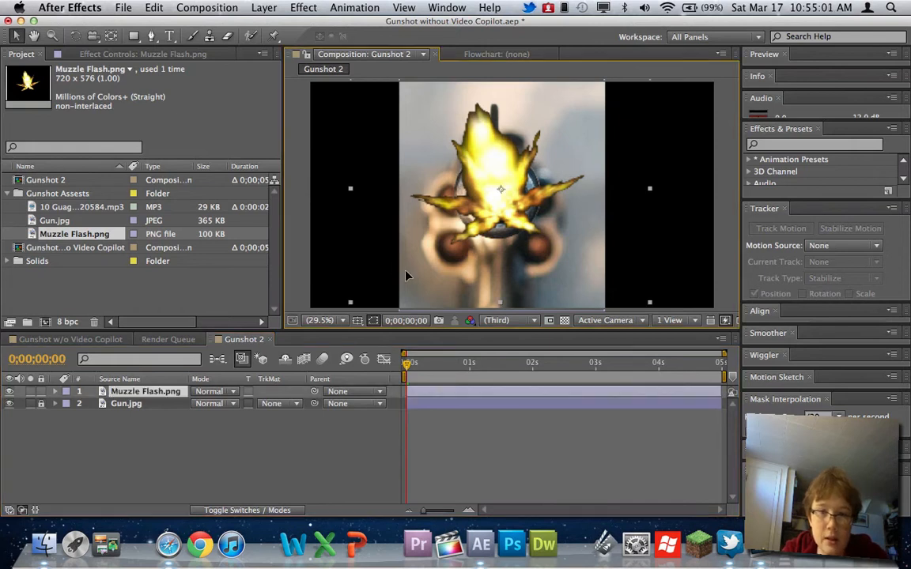
pyautogui.moveTo(417, 274); pyautogui.dragTo(416, 276)
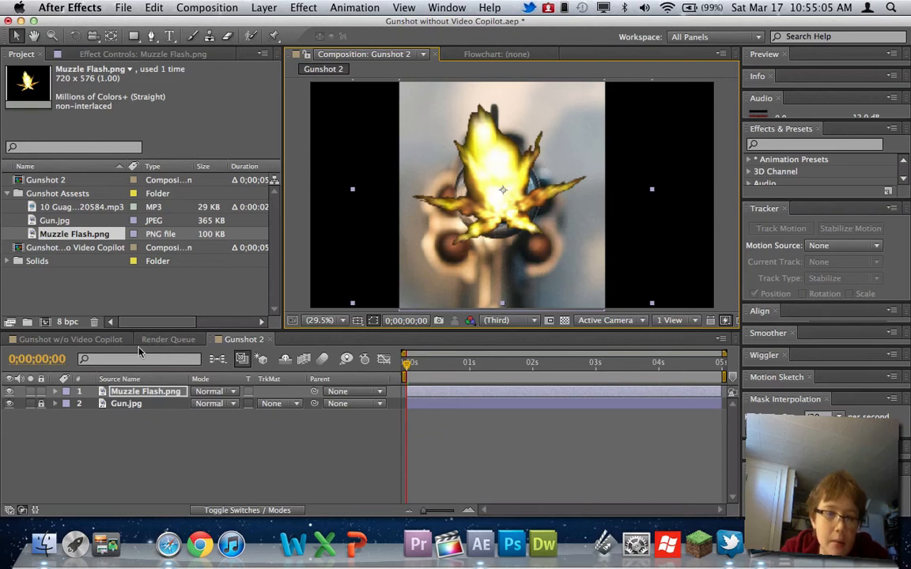
# Shrink the muzzle flash to about 24.8, 16.5% inside the barrel opening and start Scale keyframing at 0;00;00;00
pyautogui.click(54, 391)
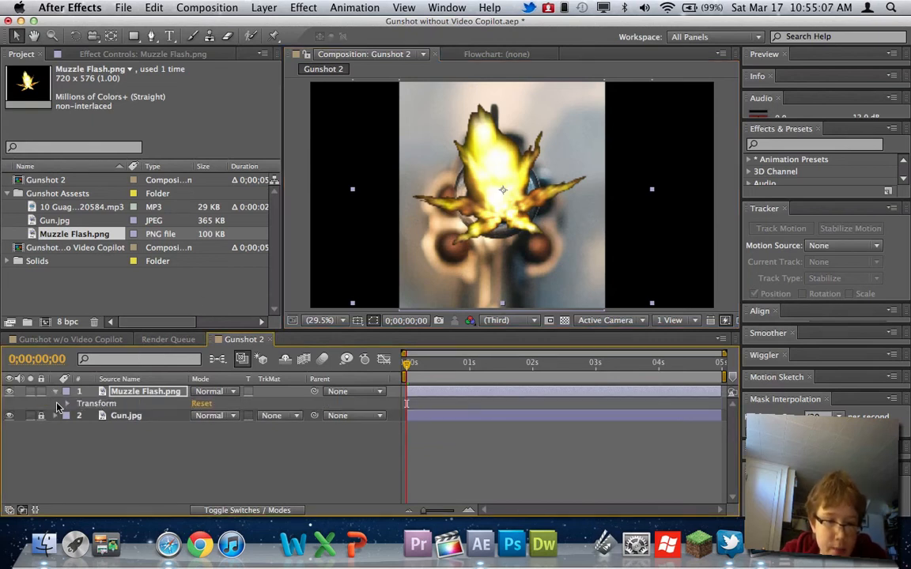
pyautogui.click(67, 403)
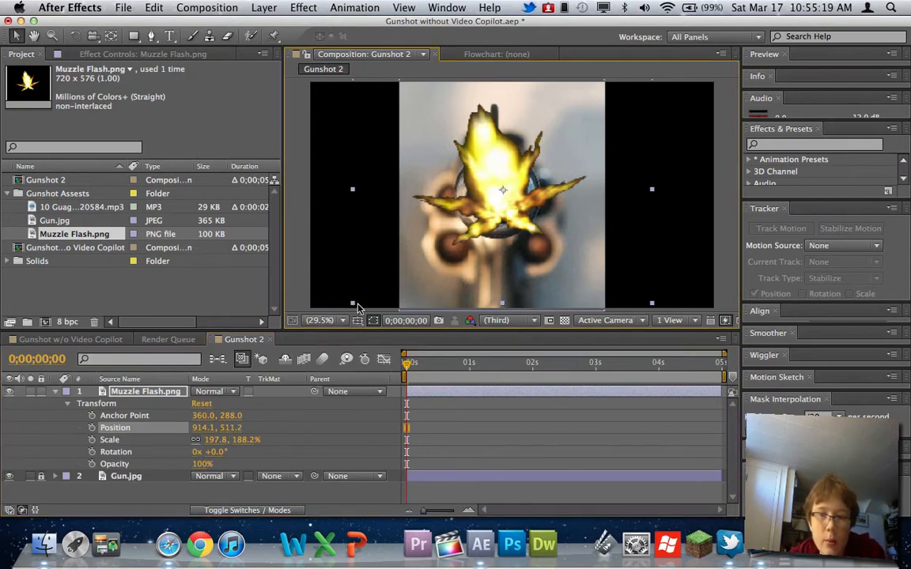
pyautogui.moveTo(354, 303); pyautogui.dragTo(496, 192)
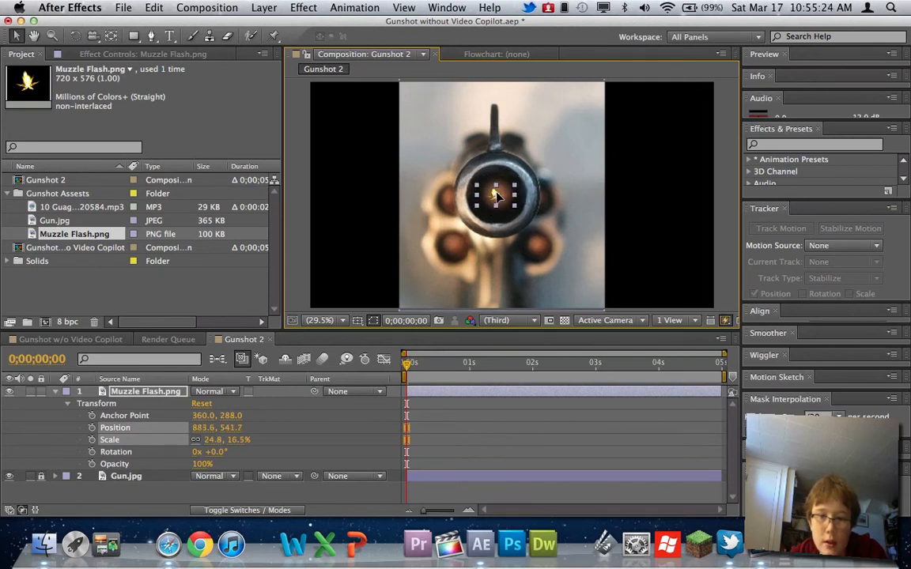
pyautogui.click(92, 440)
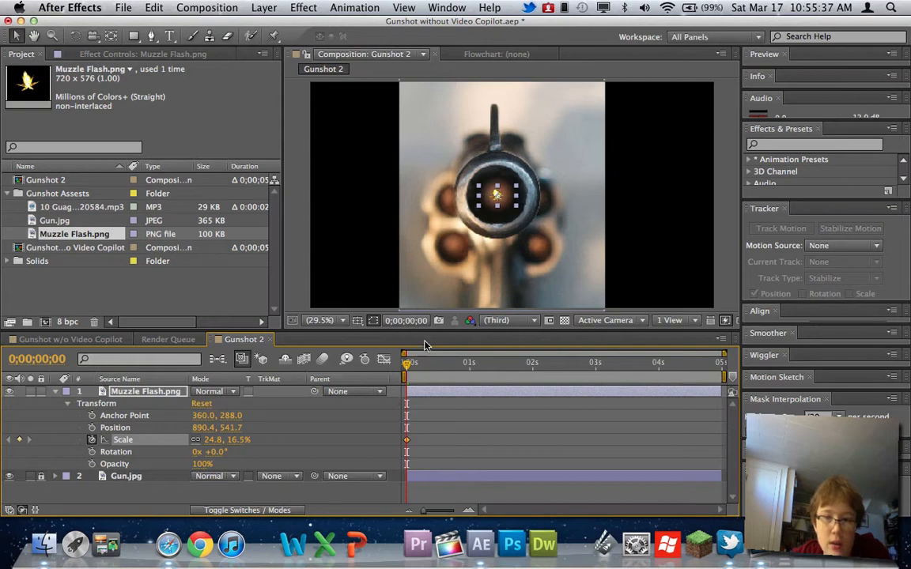
# At 0;00;00;20, add a Scale keyframe that keeps the muzzle flash tiny, at about 24.8, 17.7%
pyautogui.moveTo(407, 367); pyautogui.dragTo(411, 367)
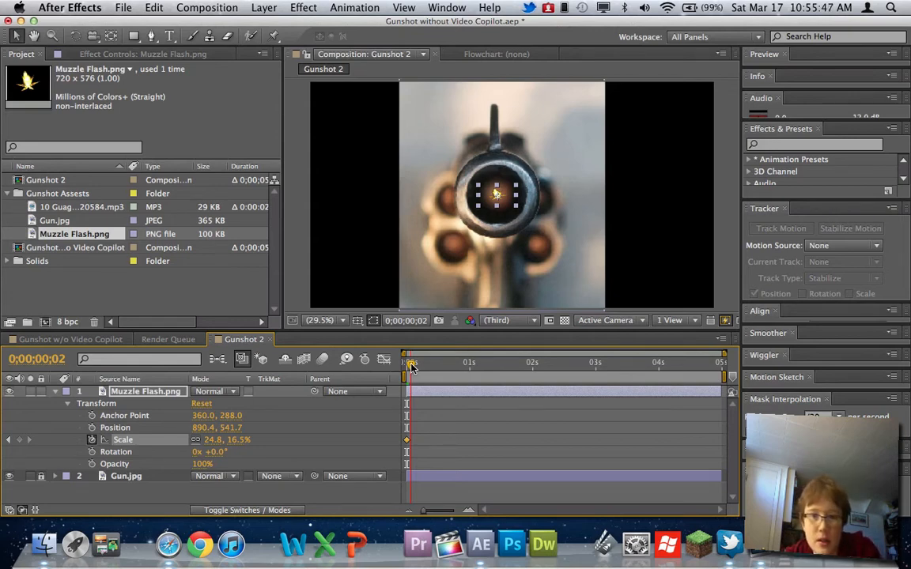
pyautogui.moveTo(411, 366); pyautogui.dragTo(450, 365)
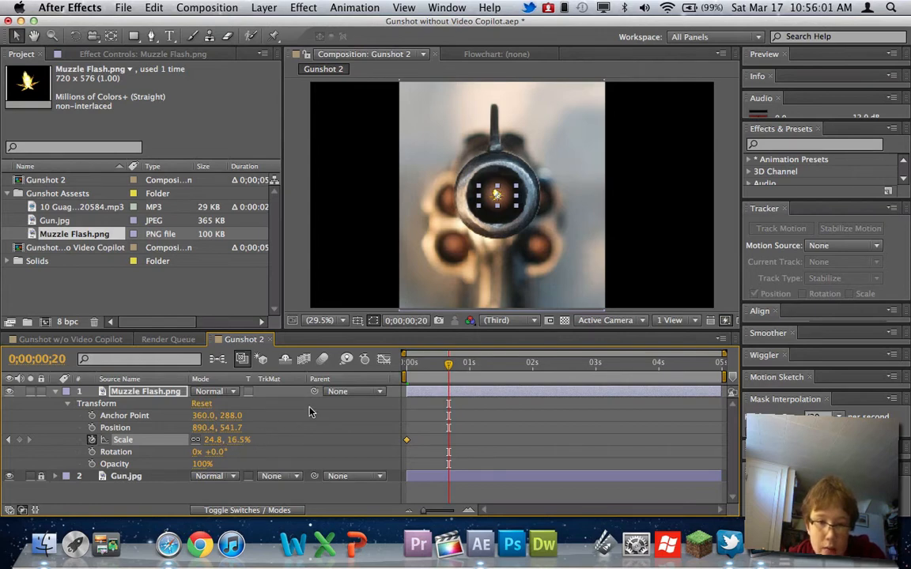
pyautogui.click(518, 192)
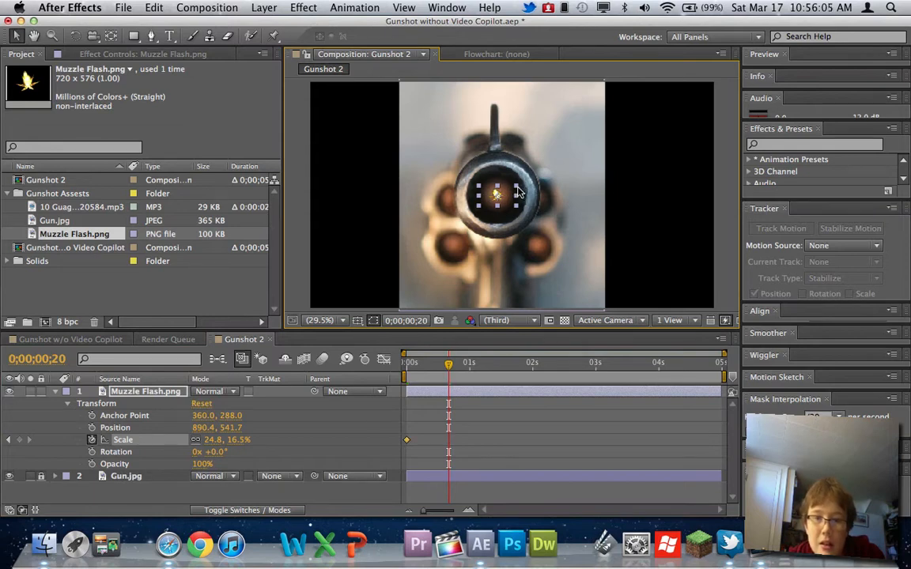
pyautogui.moveTo(518, 187); pyautogui.dragTo(518, 185)
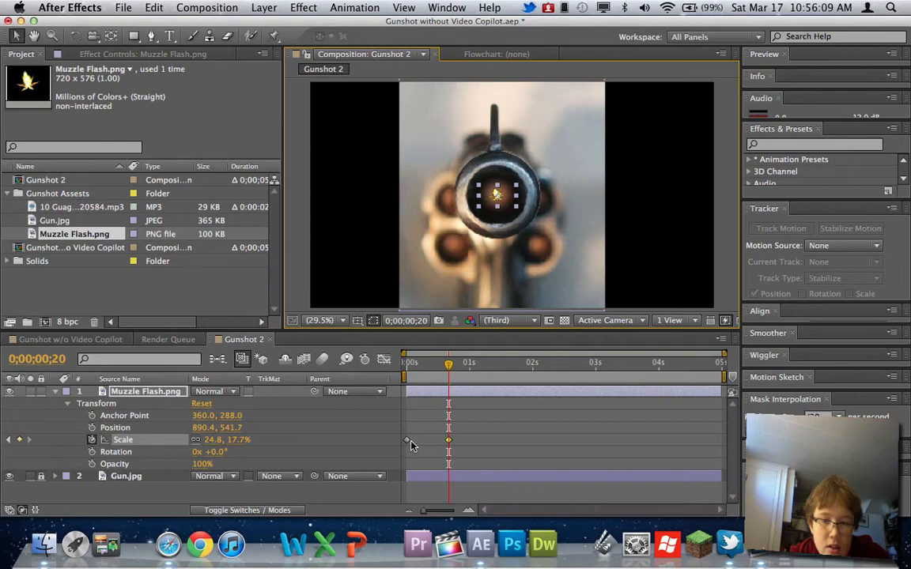
# At 0;00;00;22, enlarge the muzzle flash to about 167.7, 179.9% scale and recentre it over the barrel
pyautogui.moveTo(448, 366); pyautogui.dragTo(453, 368)
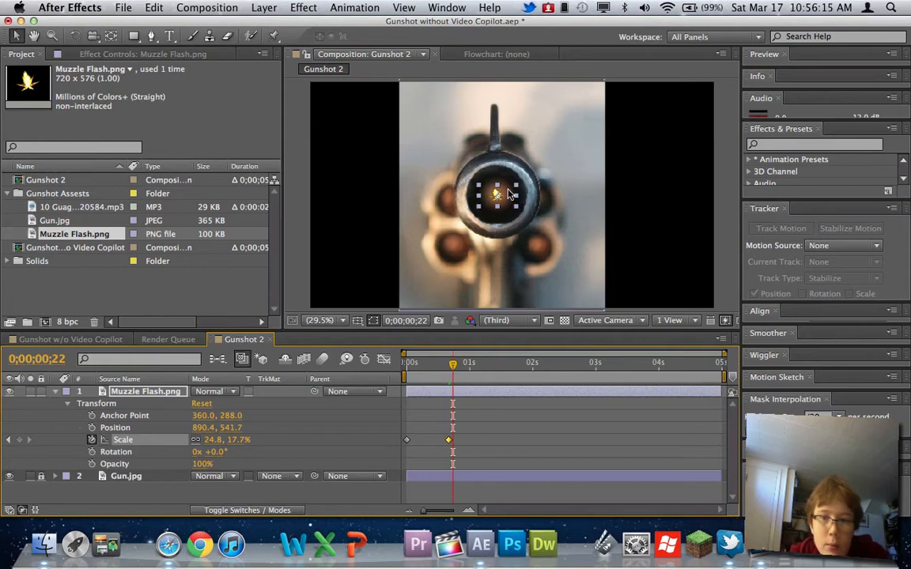
pyautogui.moveTo(516, 190); pyautogui.dragTo(494, 153)
pyautogui.moveTo(602, 272); pyautogui.dragTo(617, 281)
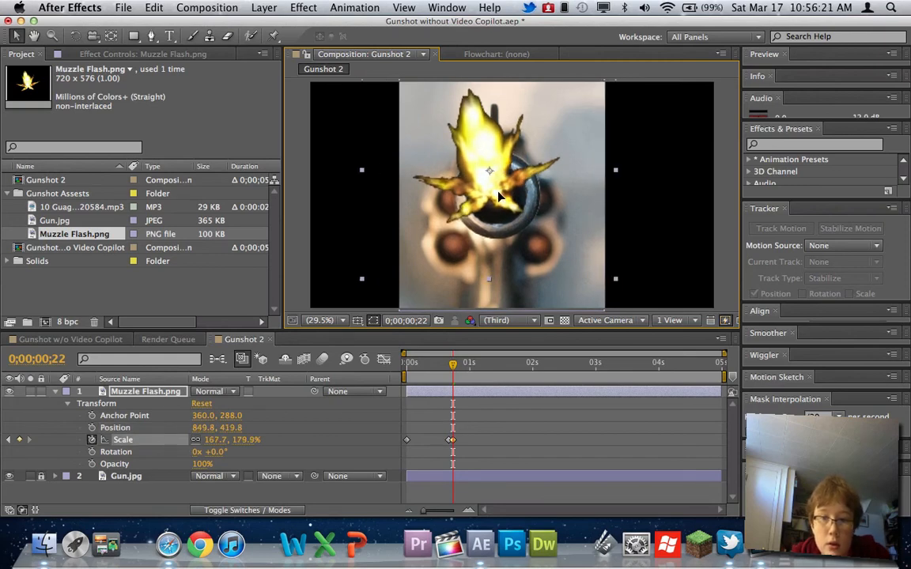
pyautogui.moveTo(498, 192); pyautogui.dragTo(508, 206)
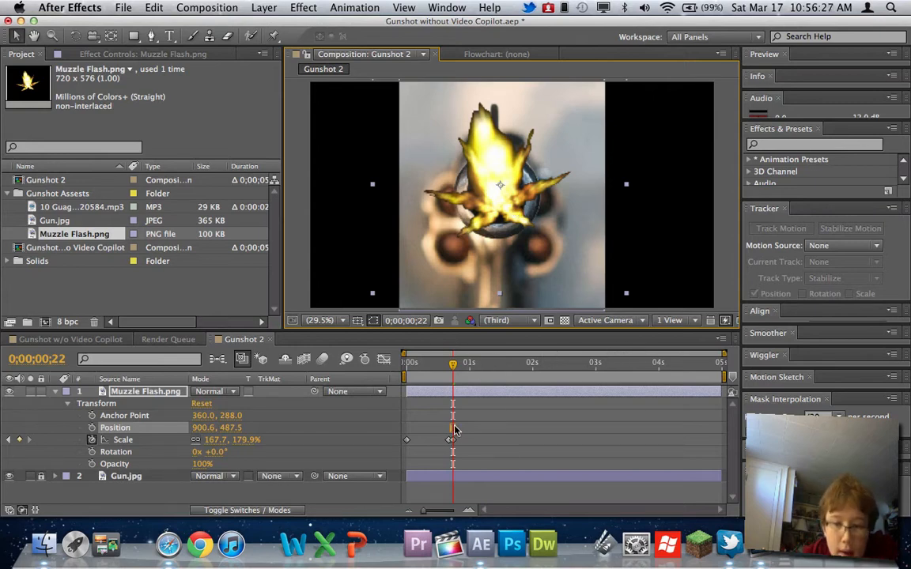
# At 0;00;00;24, shrink the muzzle flash to about 22.9, 16.5% inside the barrel, then space the last two Scale keyframes slightly further apart
pyautogui.moveTo(453, 368); pyautogui.dragTo(457, 367)
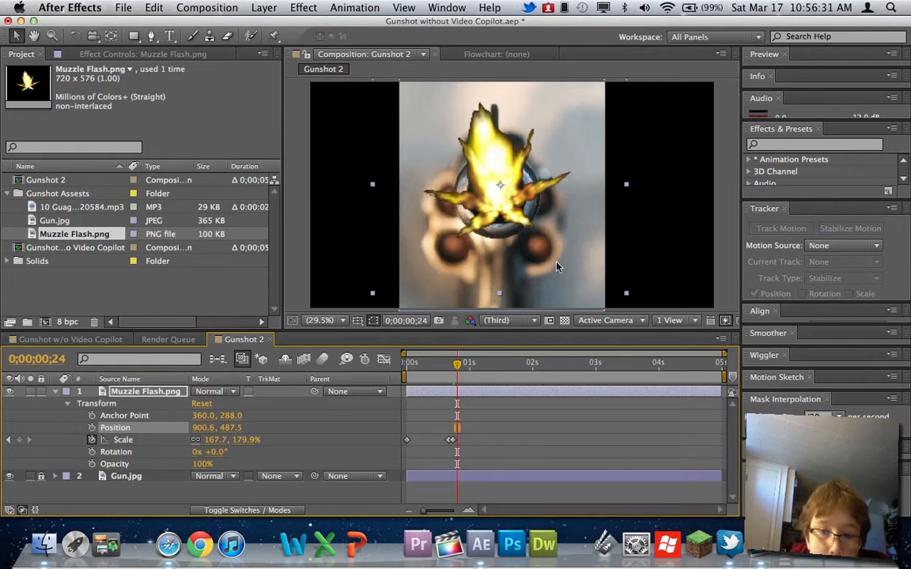
pyautogui.moveTo(626, 292); pyautogui.dragTo(498, 196)
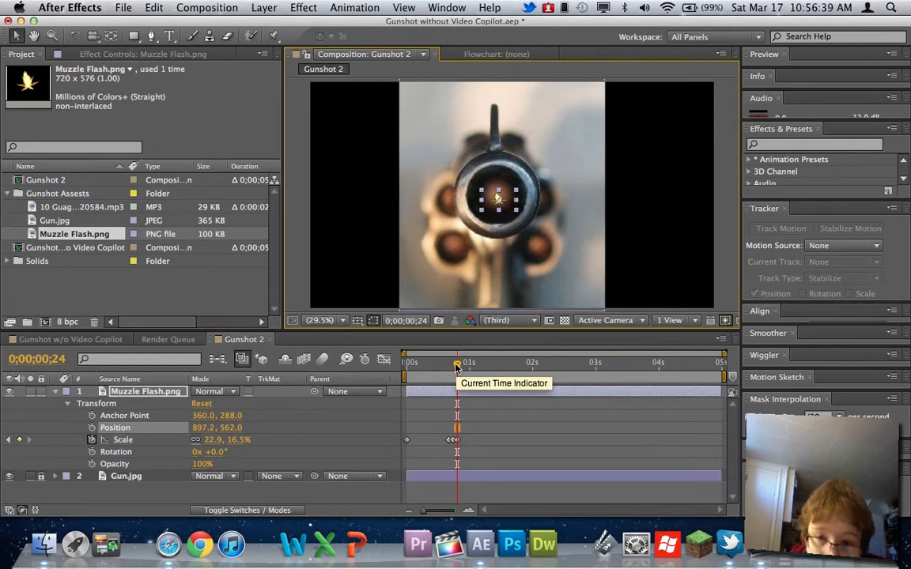
pyautogui.moveTo(456, 367); pyautogui.dragTo(446, 390)
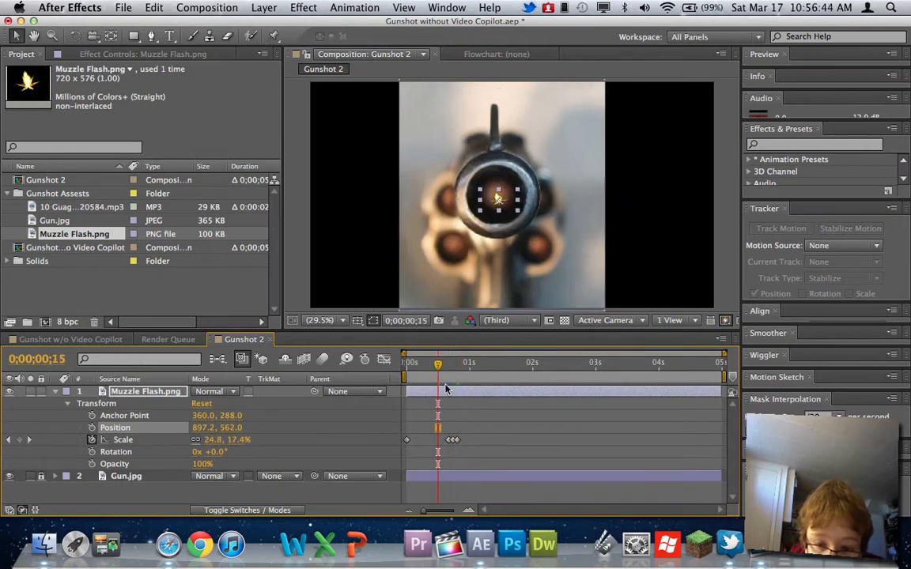
pyautogui.click(458, 441)
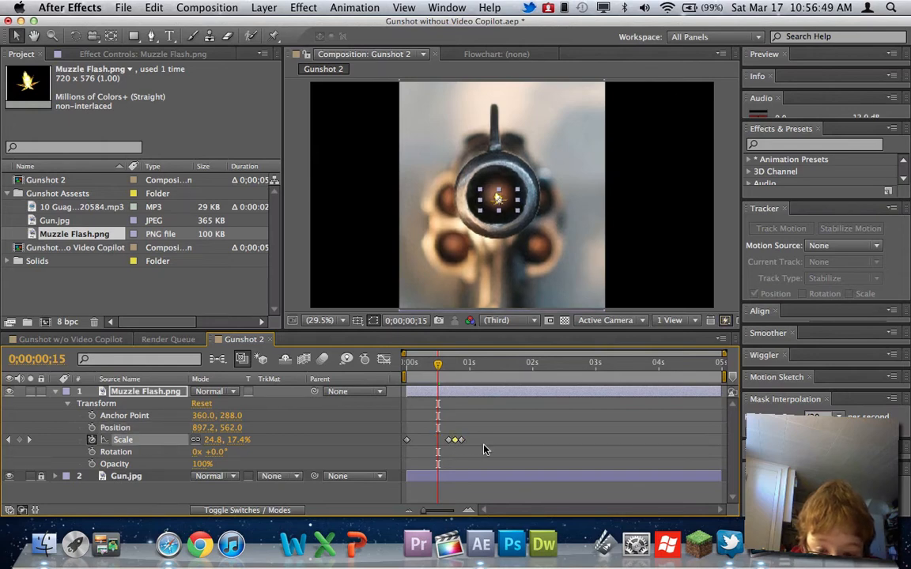
pyautogui.click(471, 447)
# Preview the muzzle flash animation from the composition's start and again from 0;00;00;19
pyautogui.press('space')
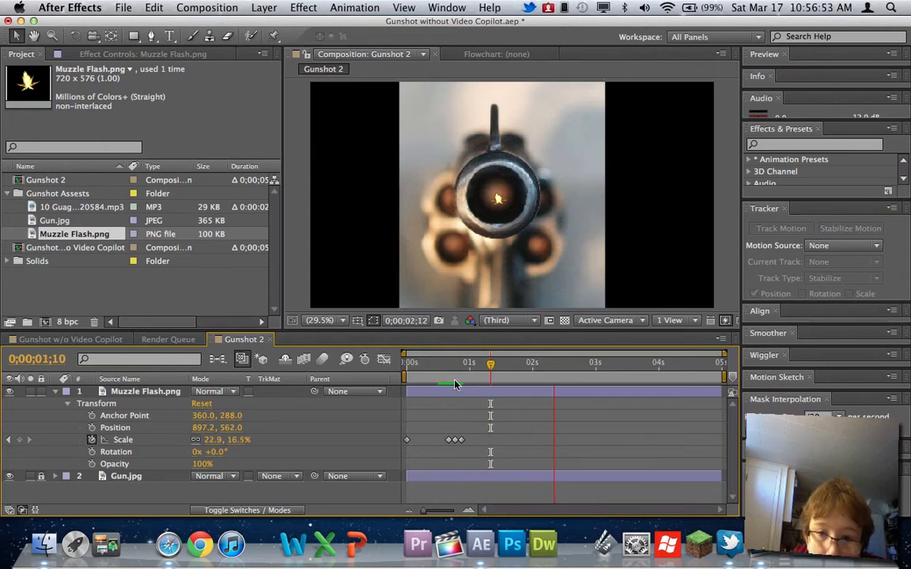
pyautogui.click(402, 363)
pyautogui.press('space')
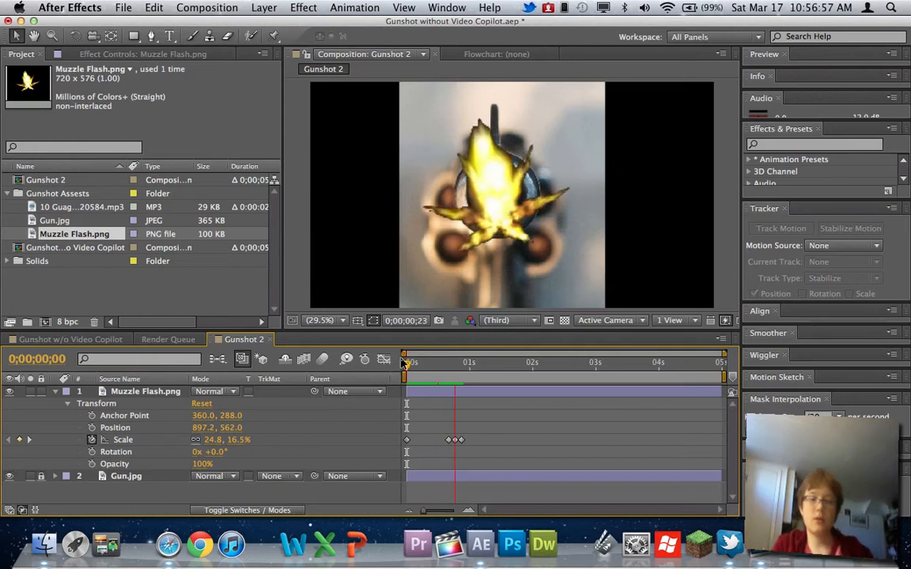
pyautogui.press('space')
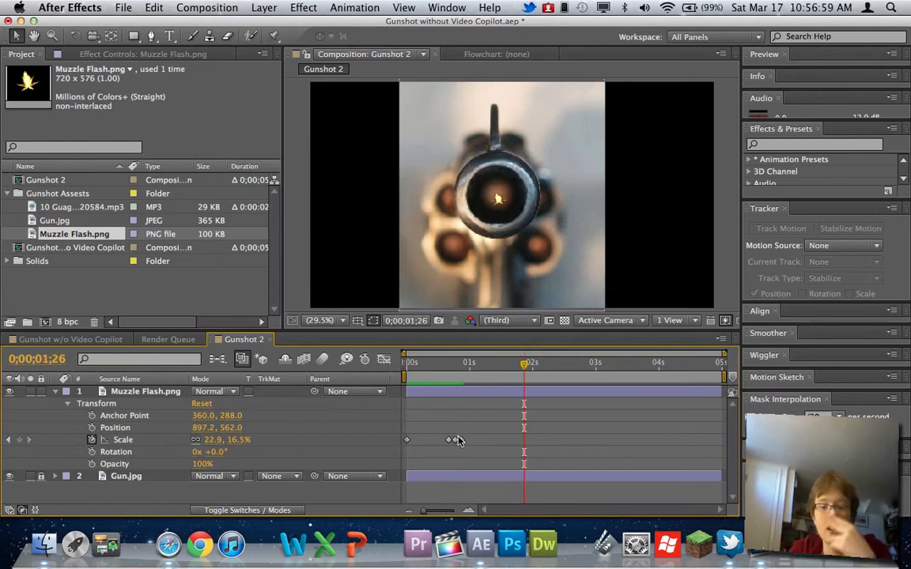
pyautogui.click(446, 378)
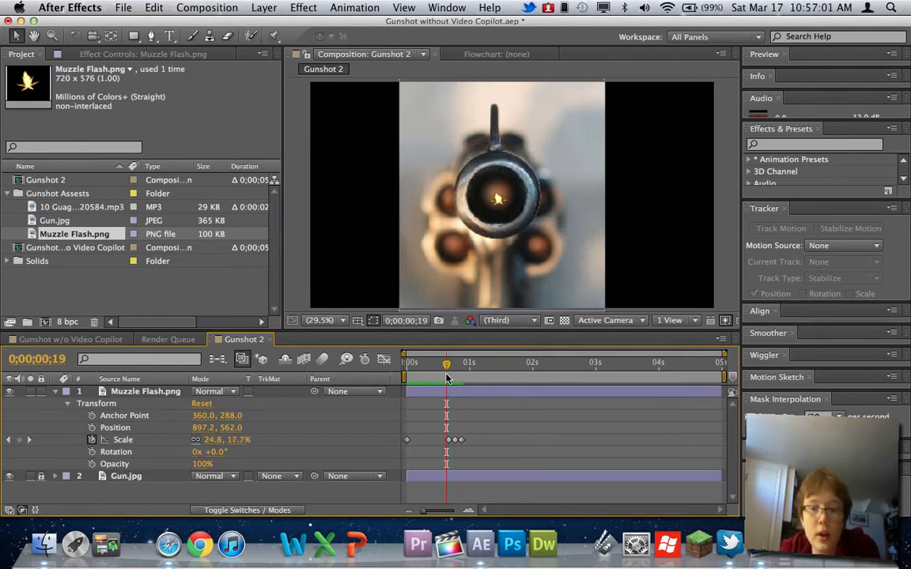
pyautogui.press('space')
pyautogui.press('space')
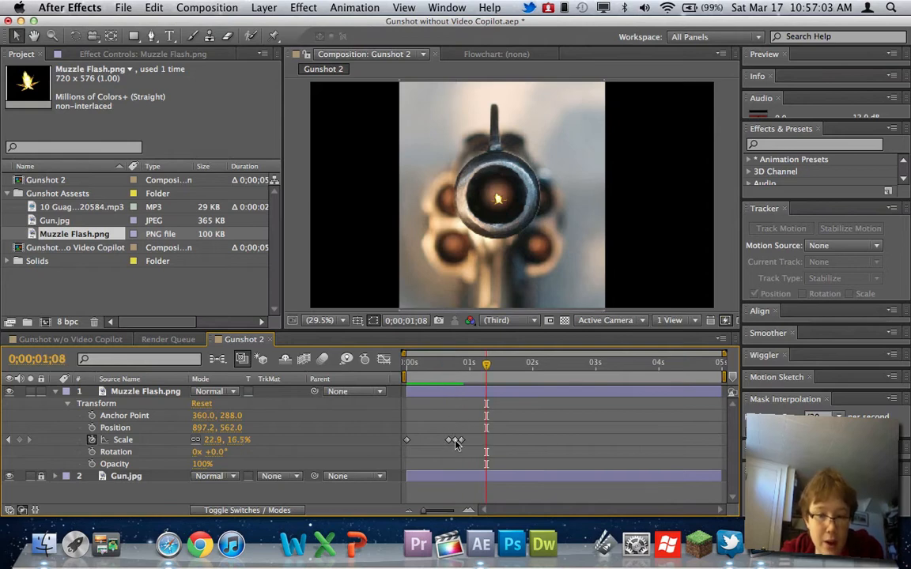
# Try spacing the last two Scale keyframes further apart, with the final one at 0;00;00;28, and preview the flash from 0;00;00;15
pyautogui.moveTo(461, 439); pyautogui.dragTo(466, 440)
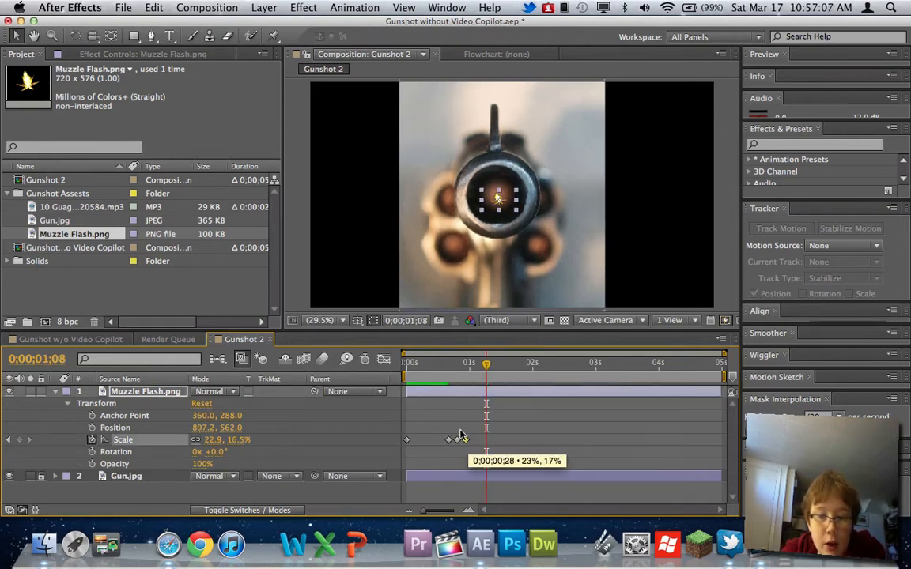
pyautogui.click(437, 364)
pyautogui.press('space')
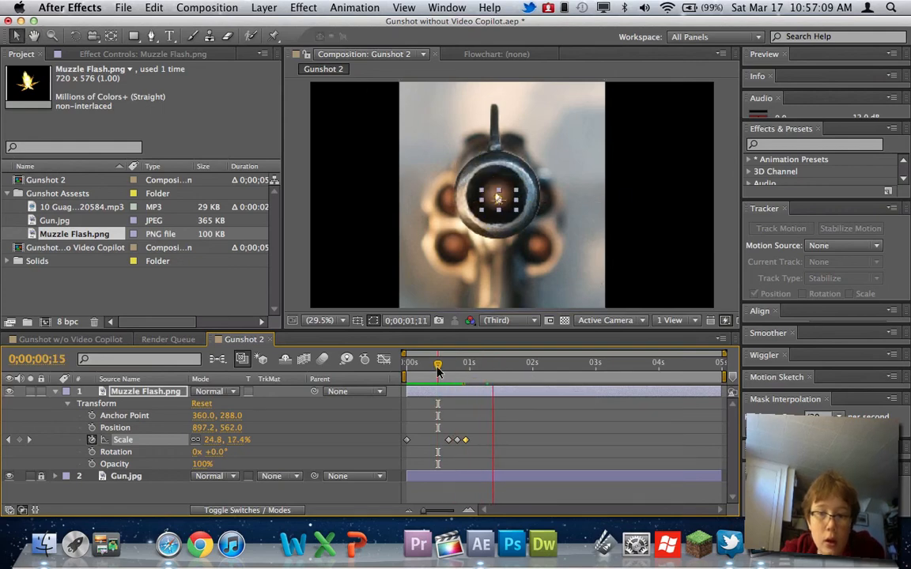
pyautogui.press('space')
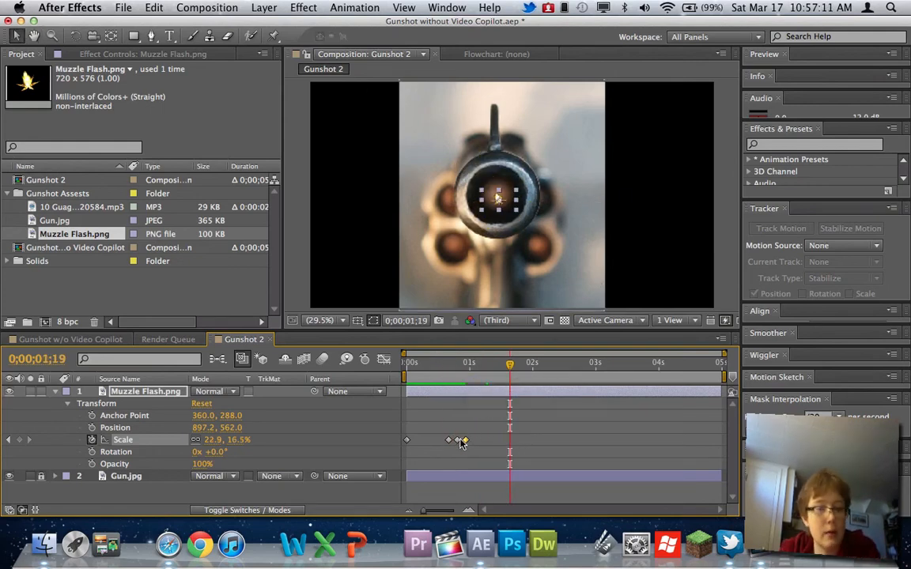
# Return the last two Scale keyframes to 0;00;00;23 and 0;00;00;26, then replay the flash
pyautogui.moveTo(457, 441); pyautogui.dragTo(463, 441)
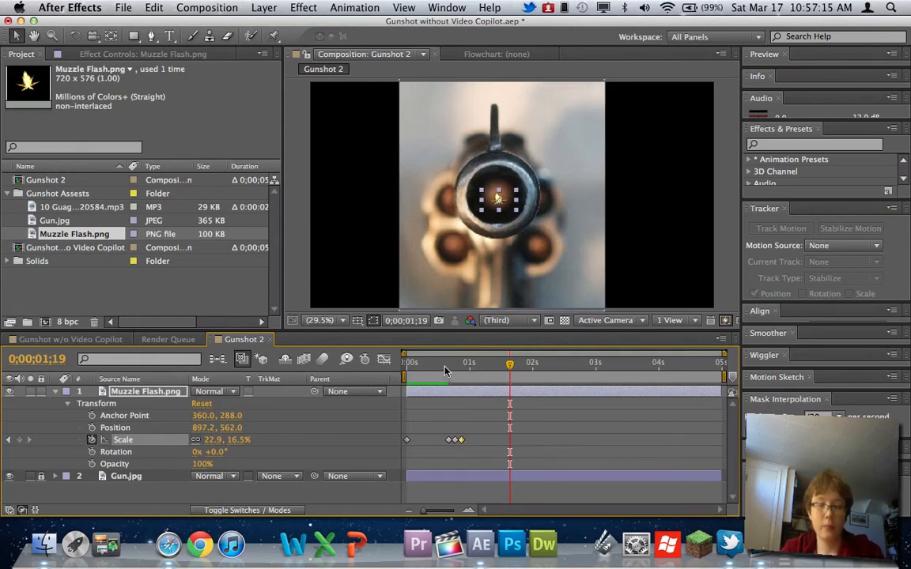
pyautogui.press('space')
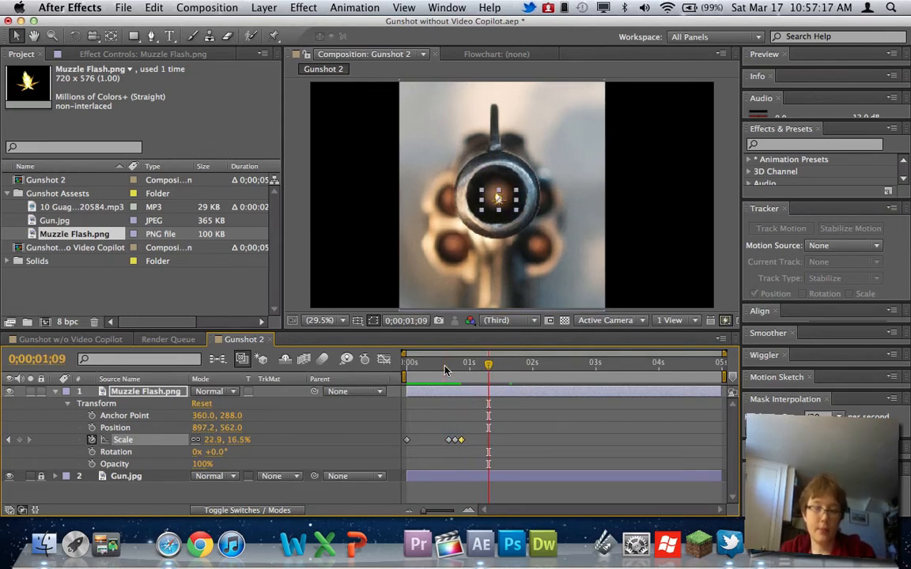
pyautogui.click(469, 364)
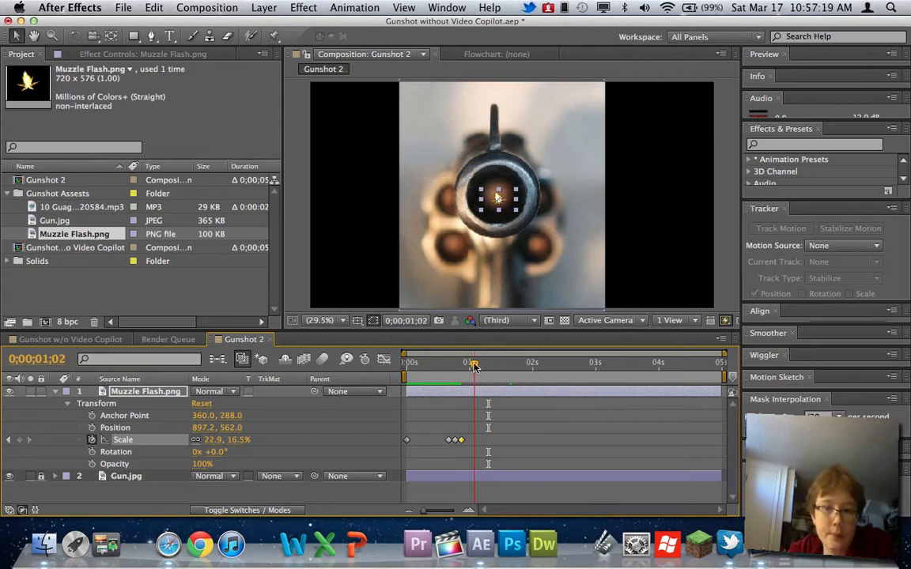
# At the composition's start, enable Opacity keyframing for the muzzle flash and set its opacity to 0%
pyautogui.moveTo(468, 363); pyautogui.dragTo(369, 364)
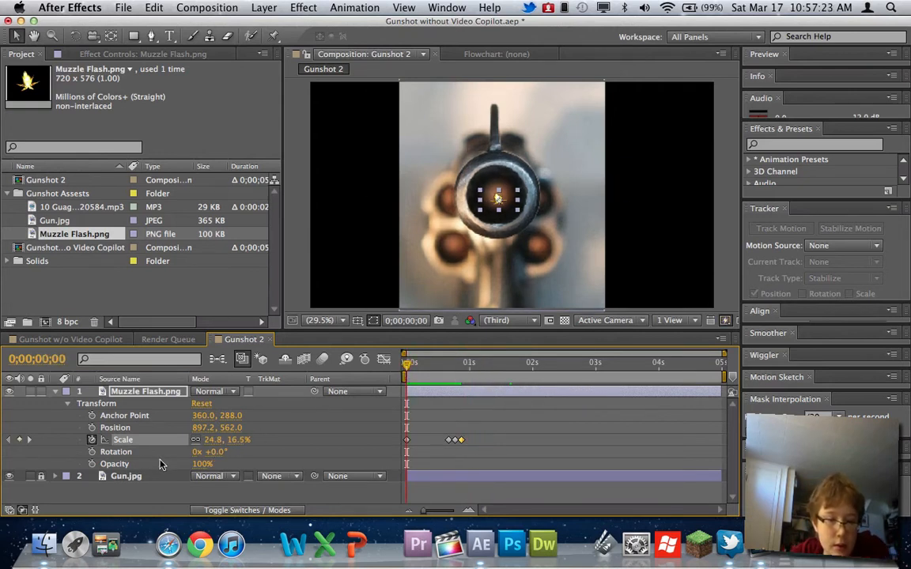
pyautogui.click(91, 464)
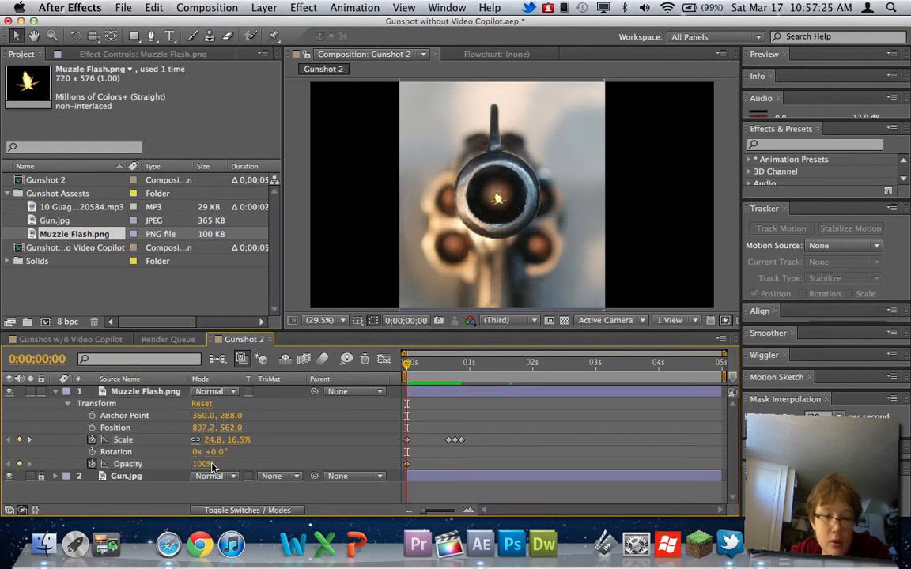
pyautogui.click(206, 465)
pyautogui.write('0')
pyautogui.press('Return')
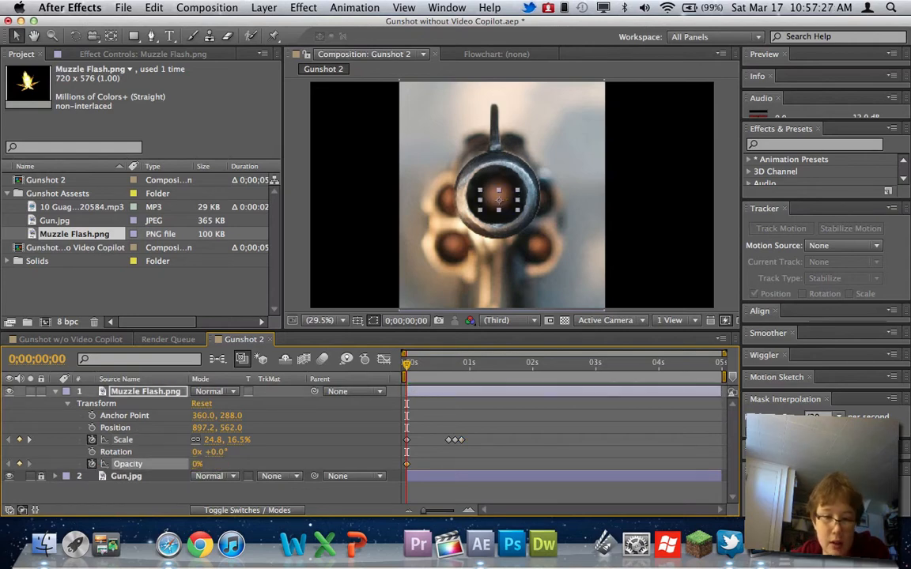
# Add an Opacity keyframe of 0% to the muzzle flash at 0;00;00;20
pyautogui.click(447, 367)
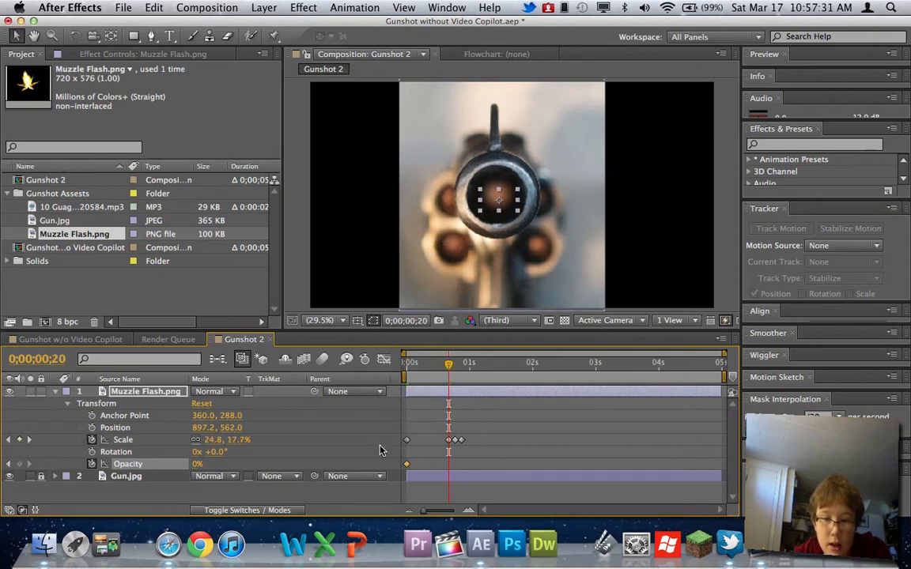
pyautogui.click(198, 464)
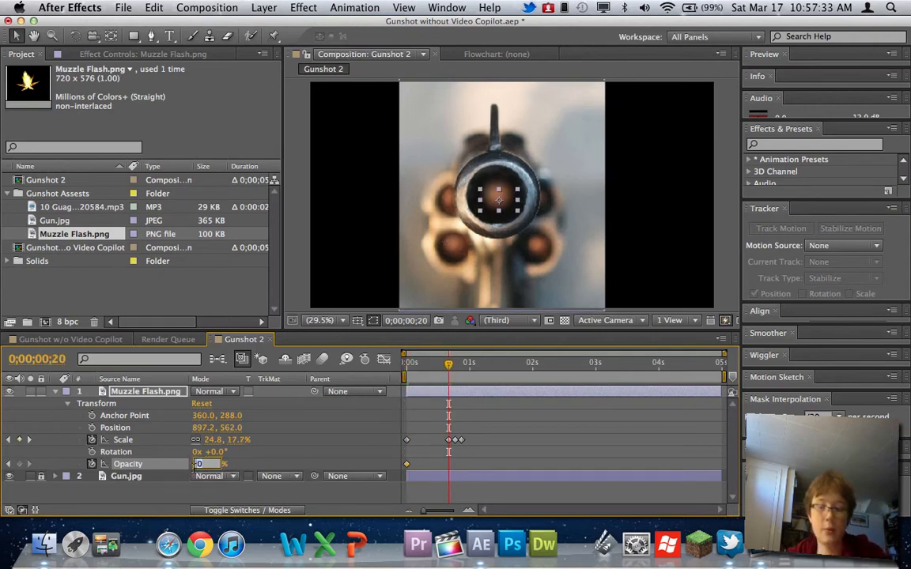
pyautogui.press('Return')
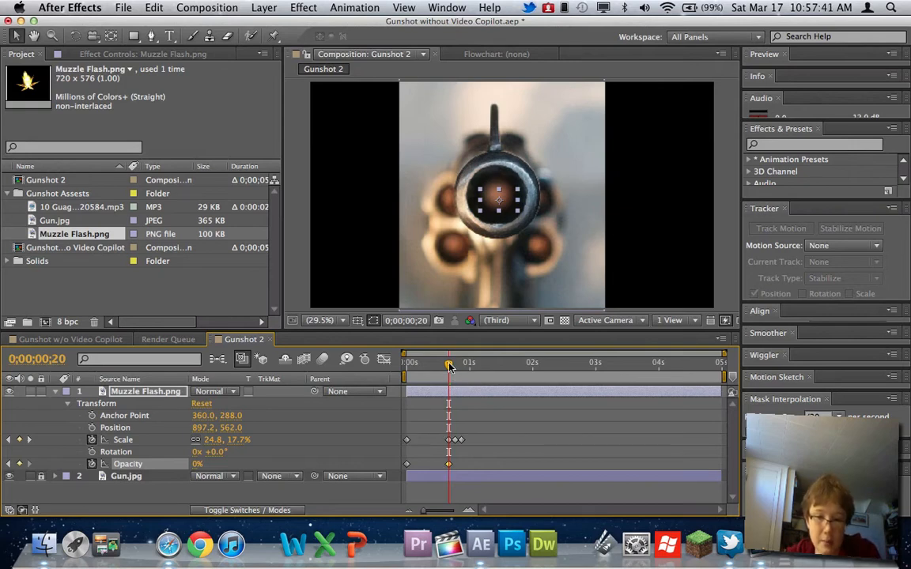
# At 0;00;00;23, set the muzzle flash's opacity to 100%
pyautogui.moveTo(449, 366); pyautogui.dragTo(455, 365)
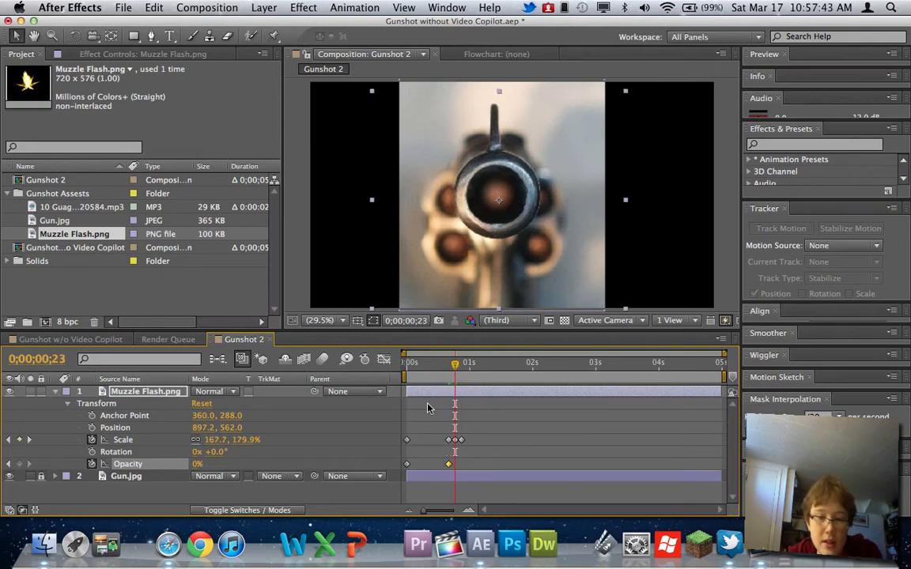
pyautogui.click(198, 464)
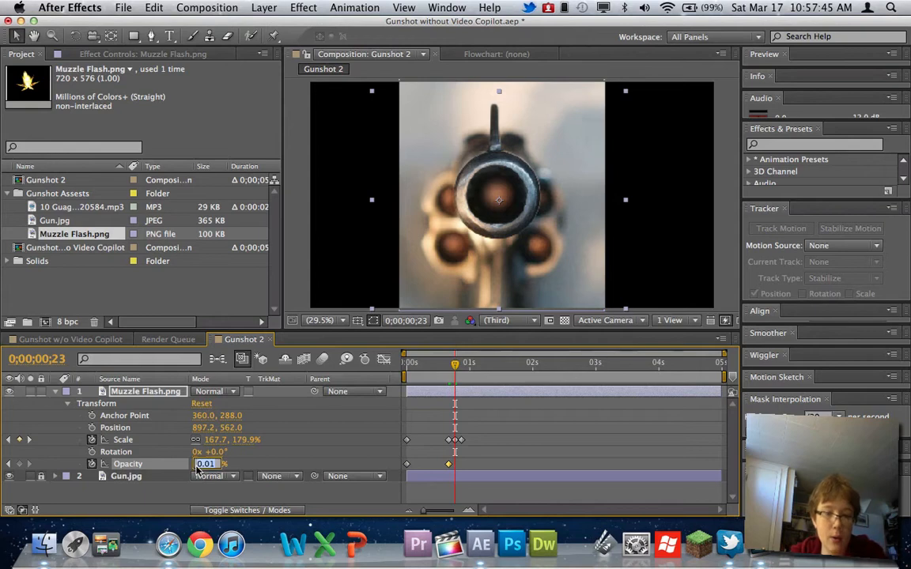
pyautogui.write('10')
pyautogui.press('Return')
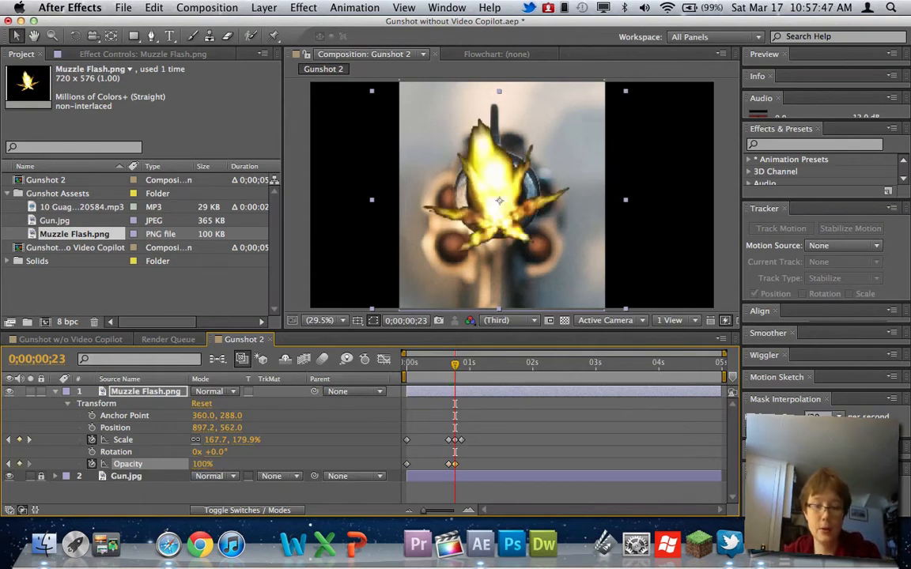
# At 0;00;00;26, set the muzzle flash's opacity back to 0%
pyautogui.click(461, 366)
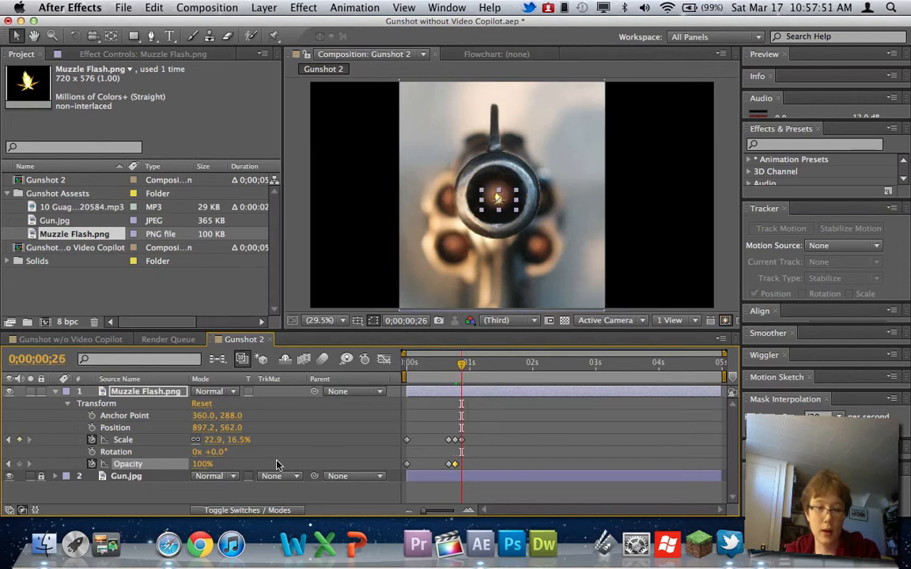
pyautogui.click(199, 464)
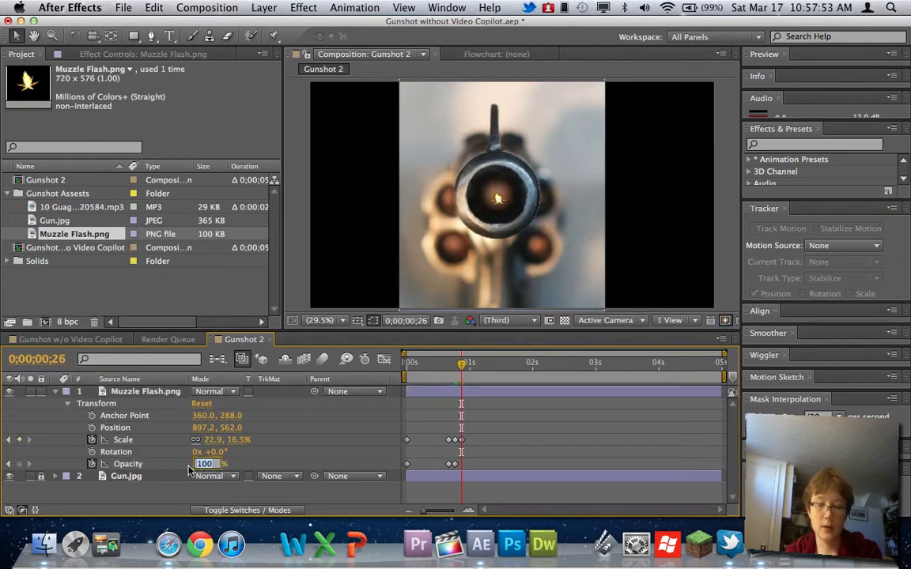
pyautogui.write('0')
pyautogui.press('Return')
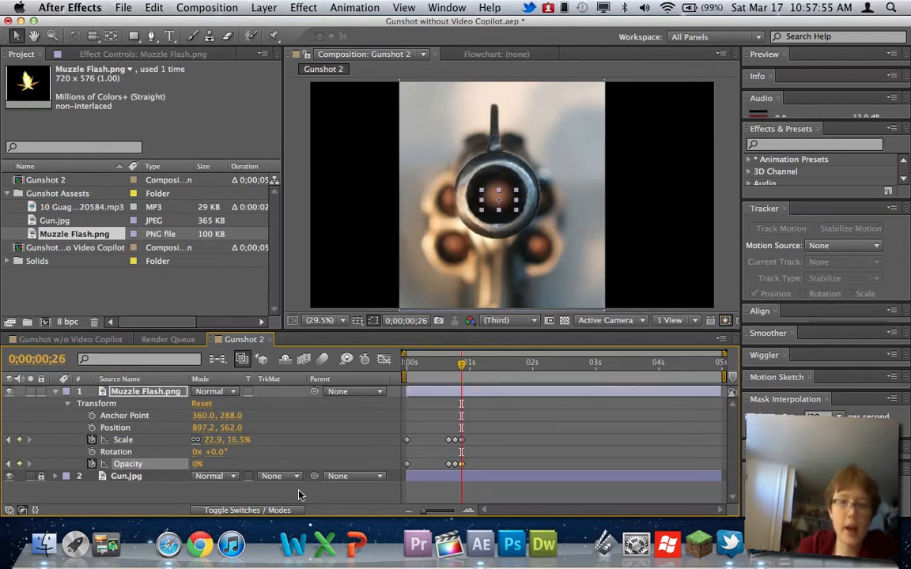
# Preview the muzzle flash from the composition's start, inspect the frame at 0;00;00;23, and return to the first frame
pyautogui.moveTo(421, 366); pyautogui.dragTo(393, 369)
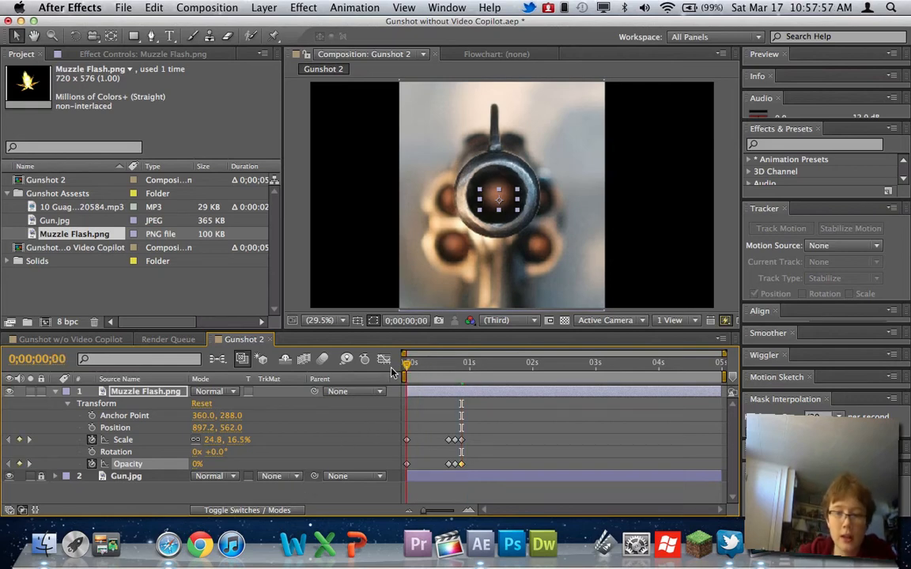
pyautogui.press('space')
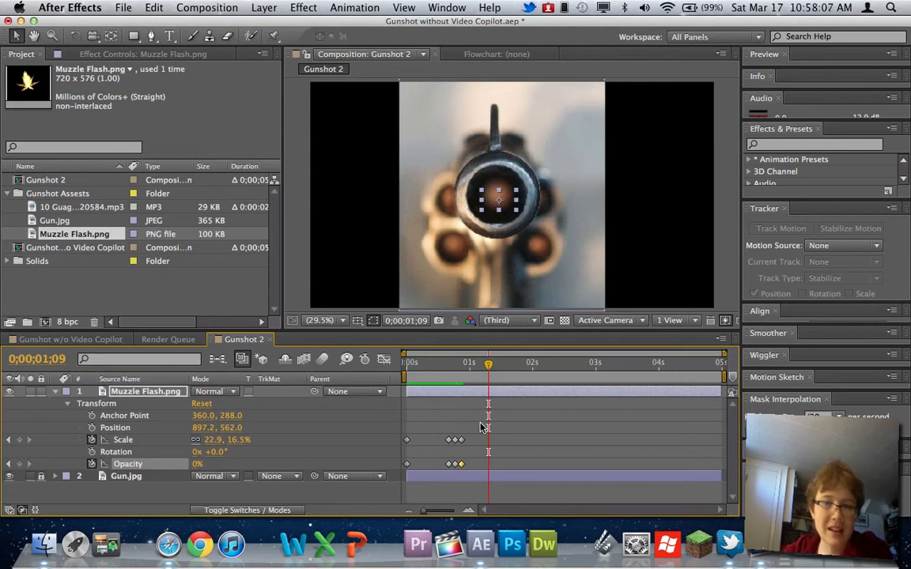
pyautogui.click(438, 367)
pyautogui.moveTo(438, 372); pyautogui.dragTo(455, 371)
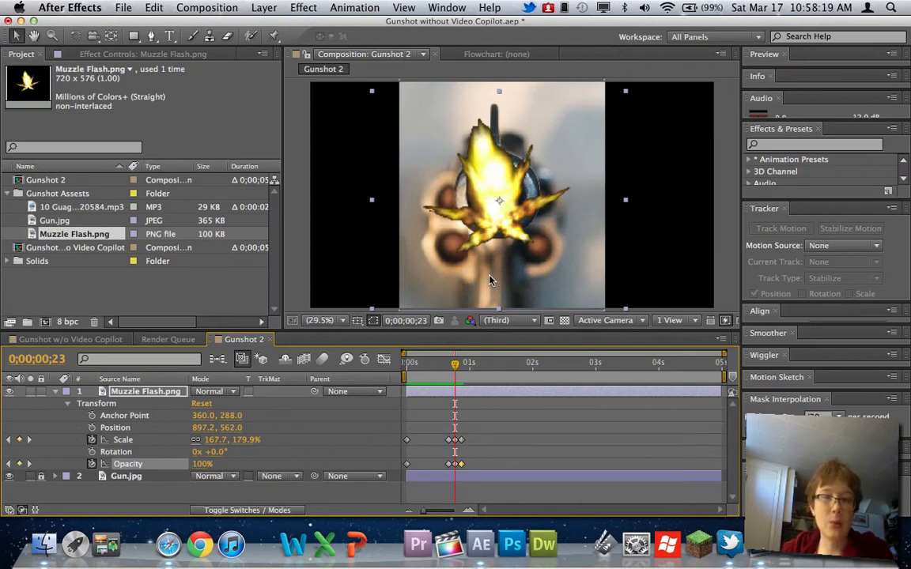
pyautogui.moveTo(454, 363); pyautogui.dragTo(405, 362)
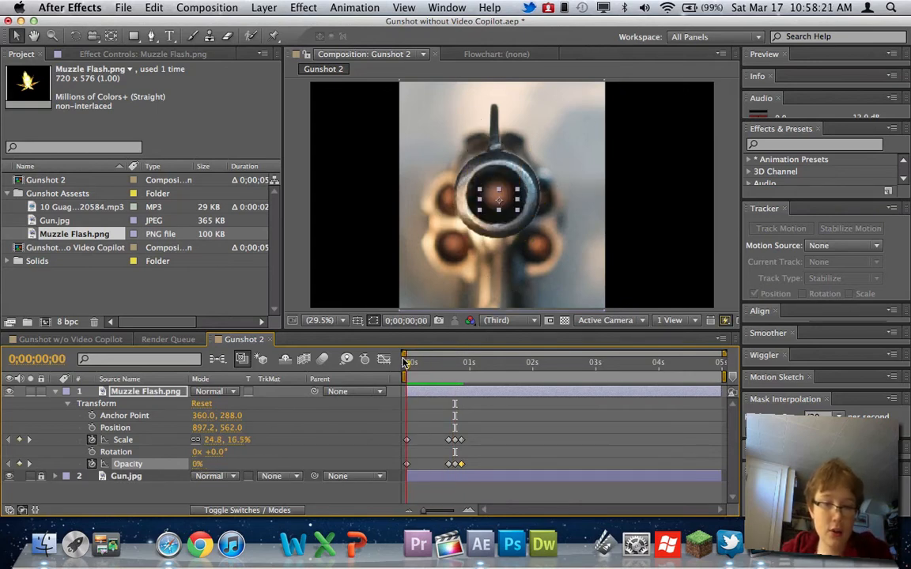
# Collapse the Muzzle Flash.png layer's properties, replay the animation, and go back to 0;00;00;00
pyautogui.click(55, 392)
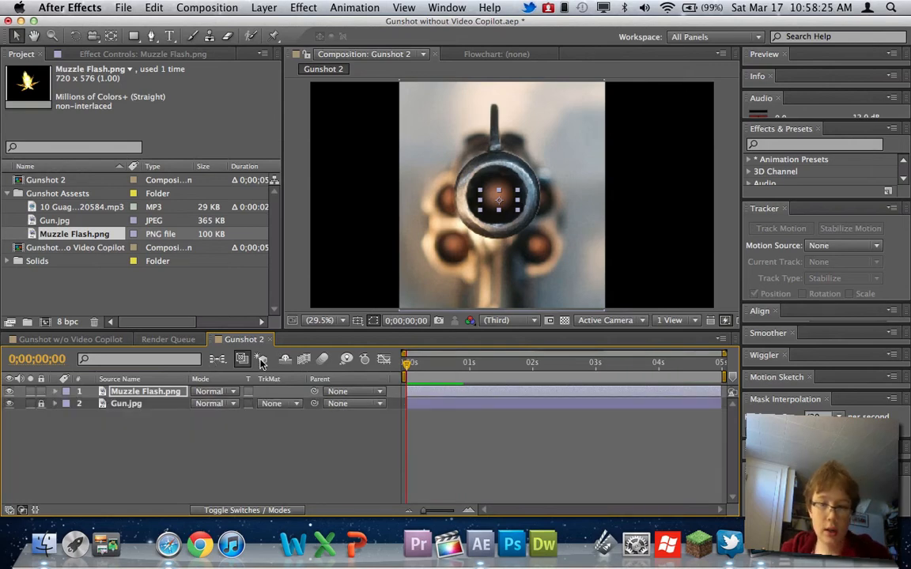
pyautogui.press('space')
pyautogui.press('space')
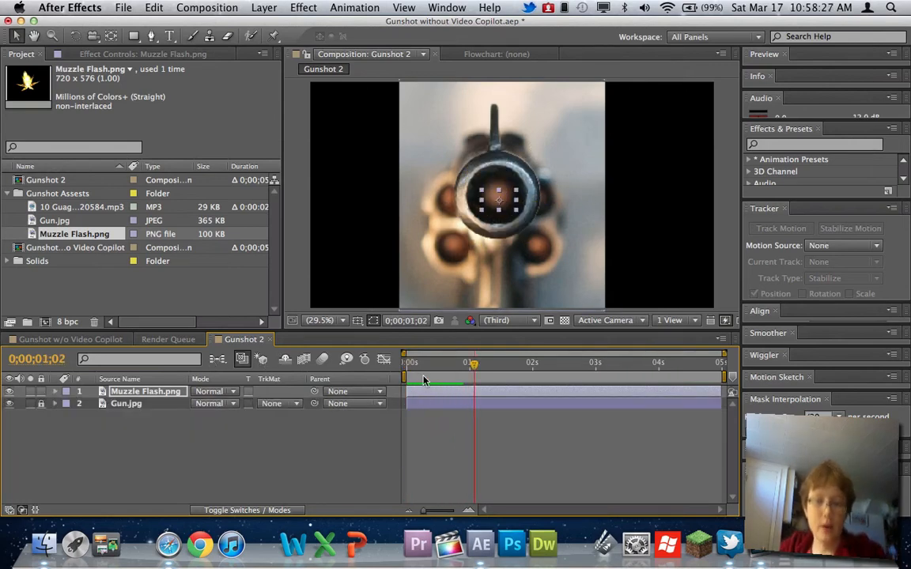
pyautogui.press('Home')
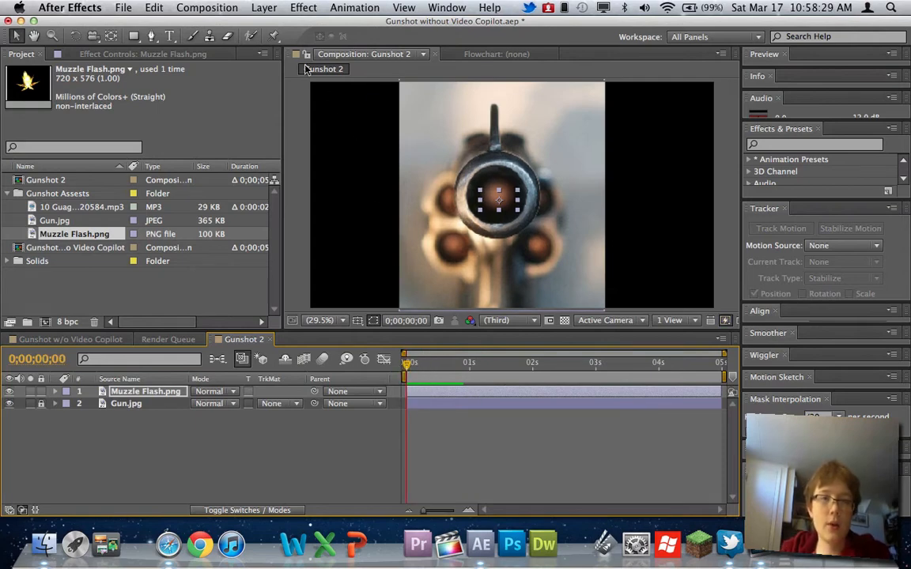
# Create a new 1920 x 1080 px solid layer in orange, colour F8912C
pyautogui.click(263, 7)
pyautogui.moveTo(438, 25)
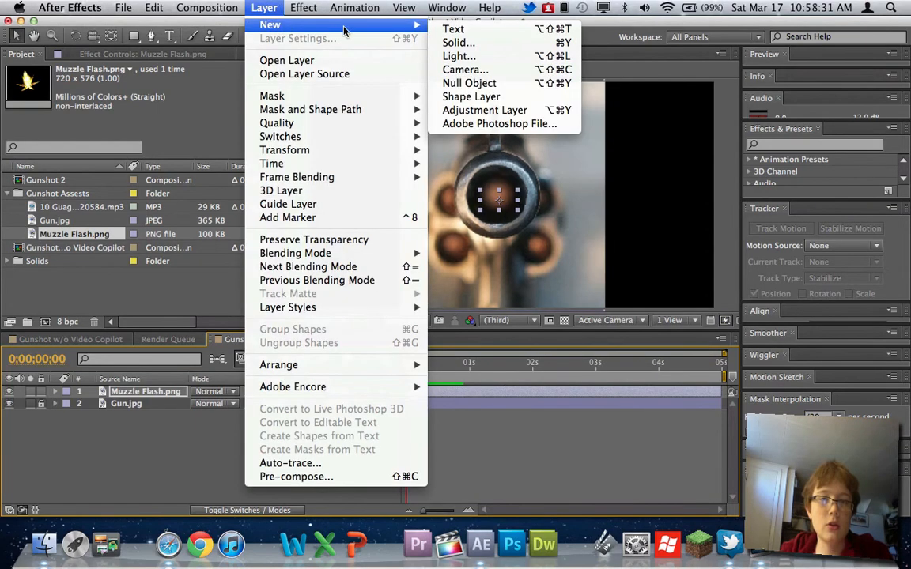
pyautogui.click(448, 43)
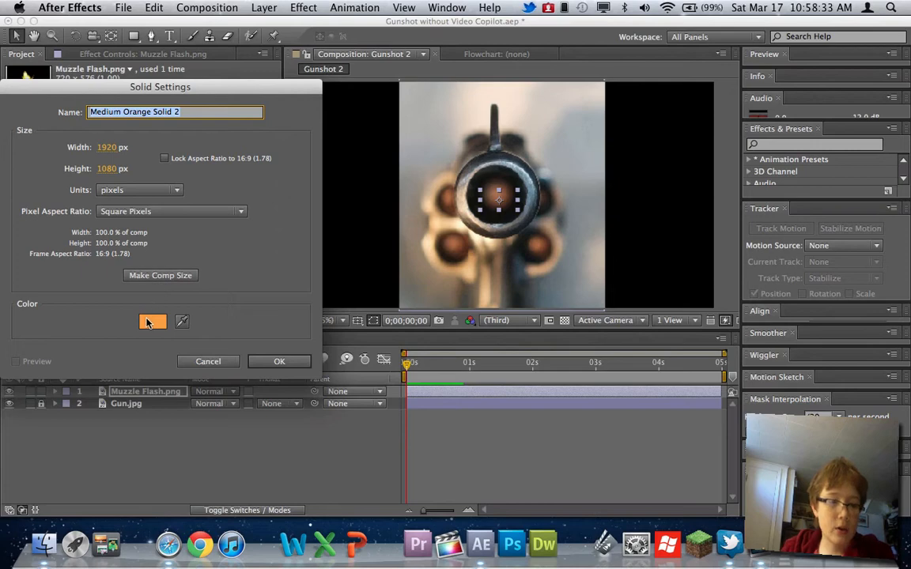
pyautogui.click(147, 322)
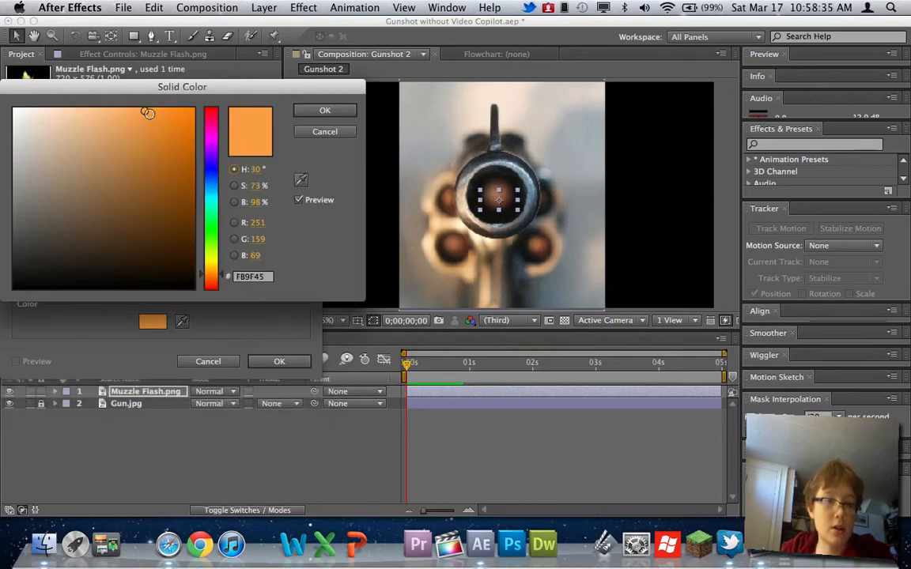
pyautogui.moveTo(148, 113); pyautogui.dragTo(162, 113)
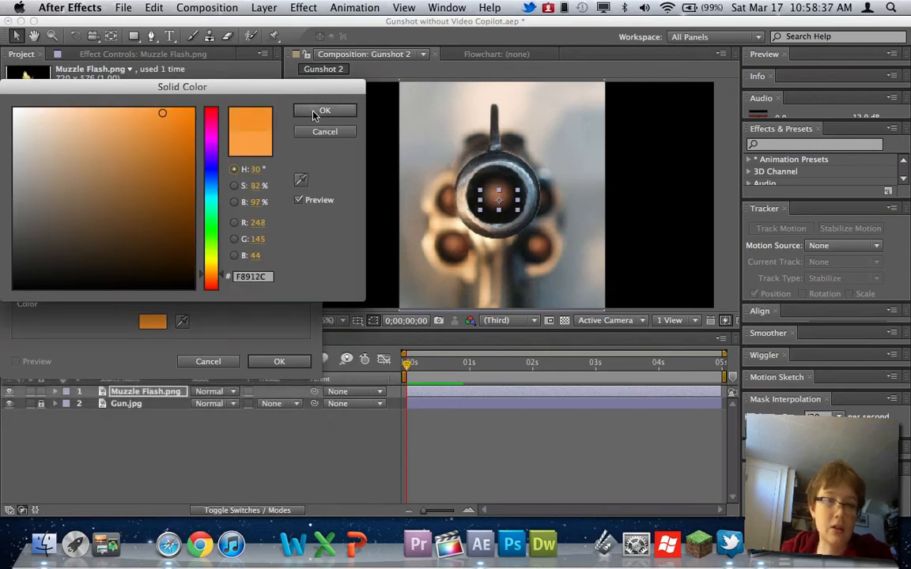
pyautogui.click(314, 112)
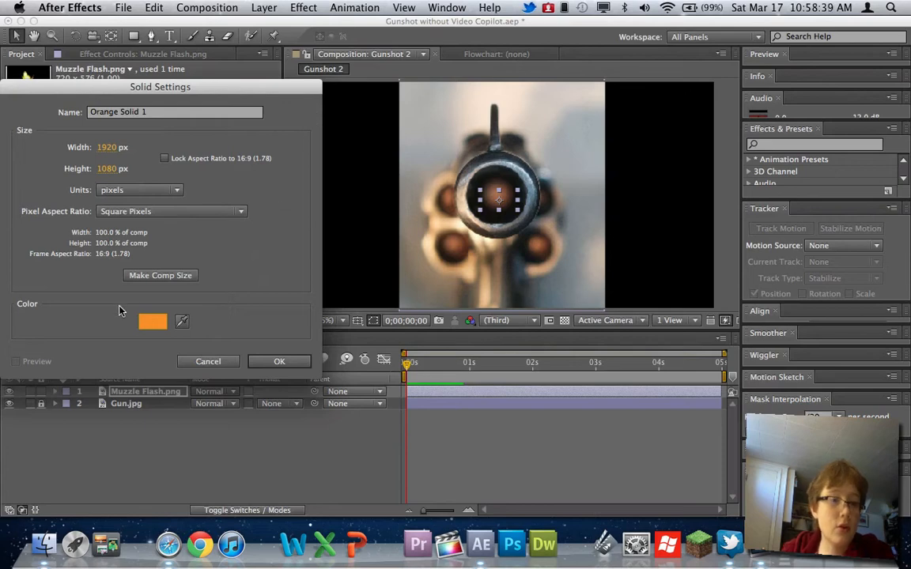
pyautogui.press('Return')
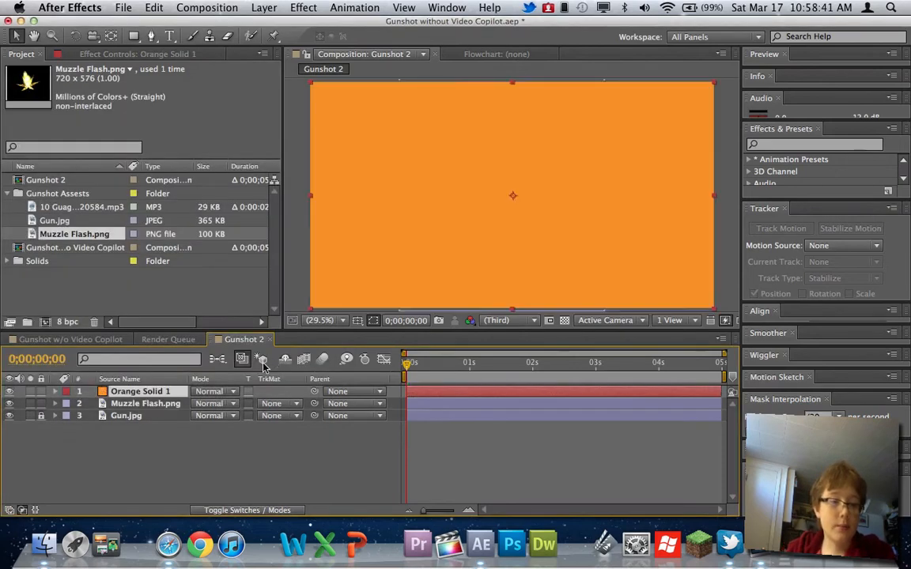
# Shrink the orange solid to about the gun image's width, centre it over the barrel, and place it beneath the Muzzle Flash.png layer
pyautogui.moveTo(310, 90); pyautogui.dragTo(407, 112)
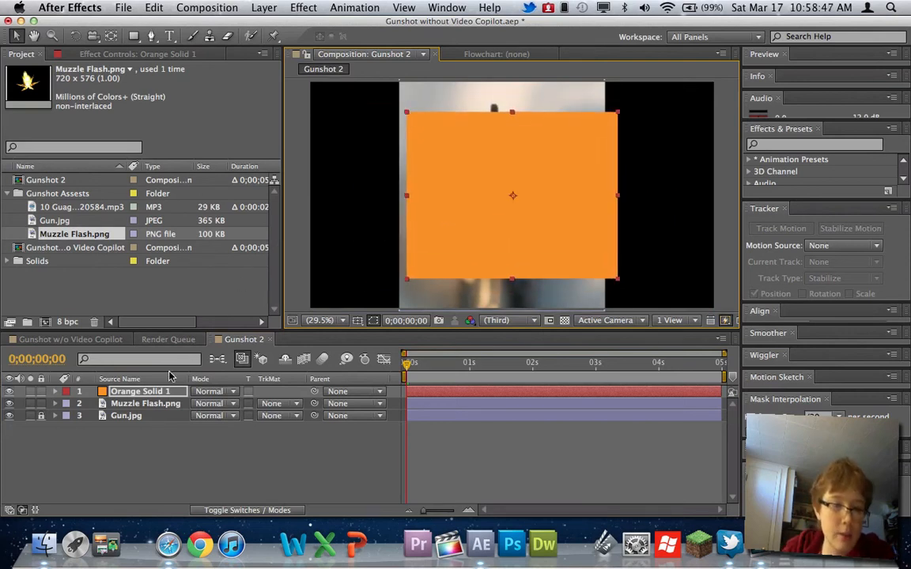
pyautogui.click(146, 404)
pyautogui.moveTo(159, 393); pyautogui.dragTo(159, 387)
pyautogui.moveTo(424, 260)
pyautogui.mouseDown()
pyautogui.moveTo(400, 286)
pyautogui.moveTo(417, 271)
pyautogui.mouseUp()
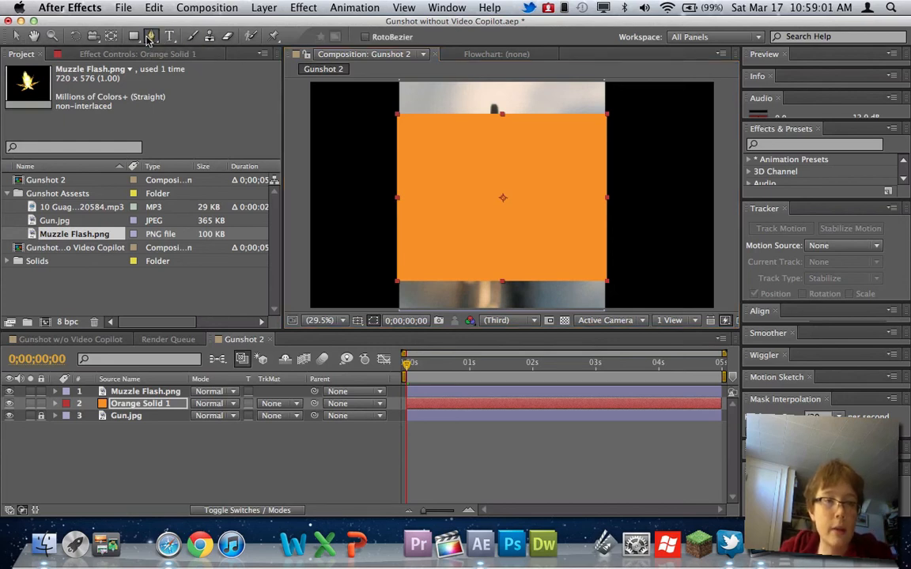
# Draw a closed, roughly oval Pen tool mask around the gun barrel on the orange solid, nearly filling the solid
pyautogui.click(152, 37)
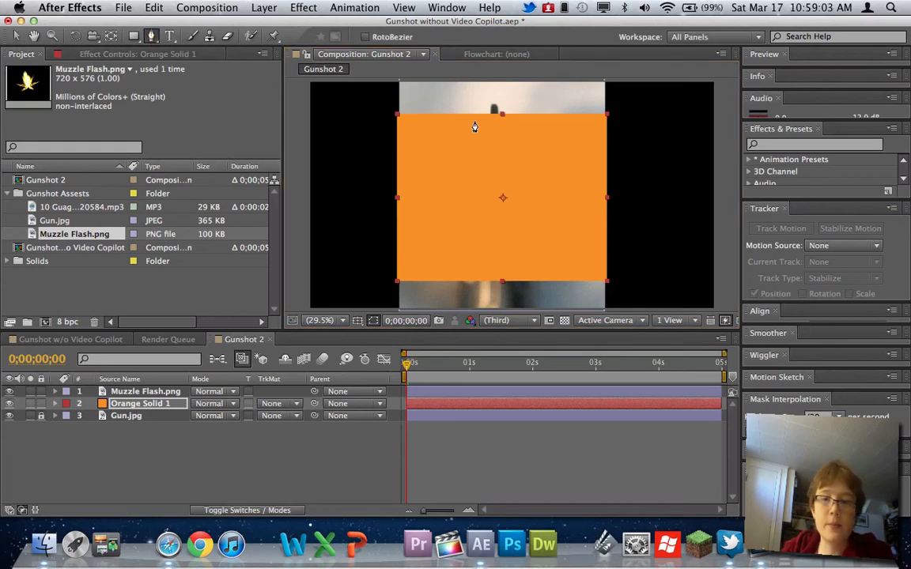
pyautogui.click(496, 121)
pyautogui.click(461, 128)
pyautogui.click(431, 147)
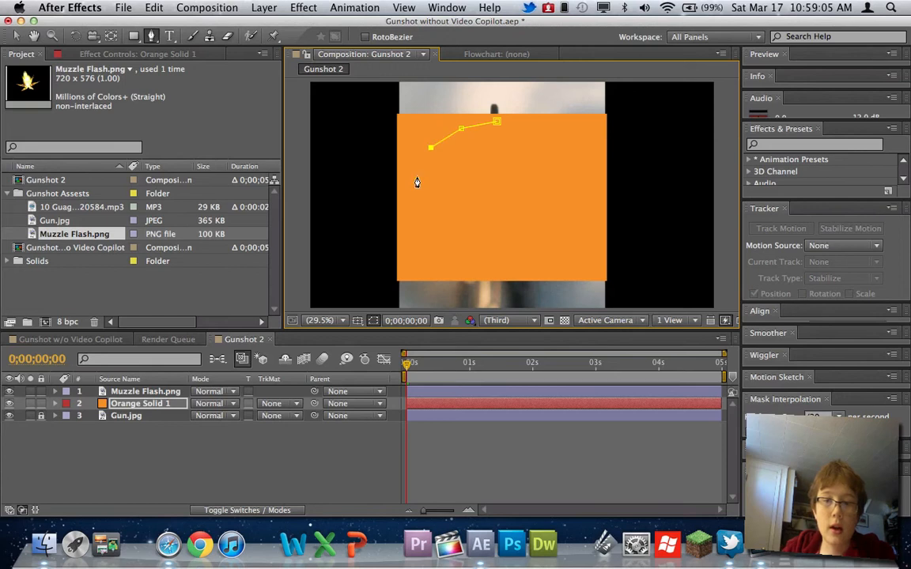
pyautogui.click(417, 176)
pyautogui.click(408, 209)
pyautogui.click(413, 236)
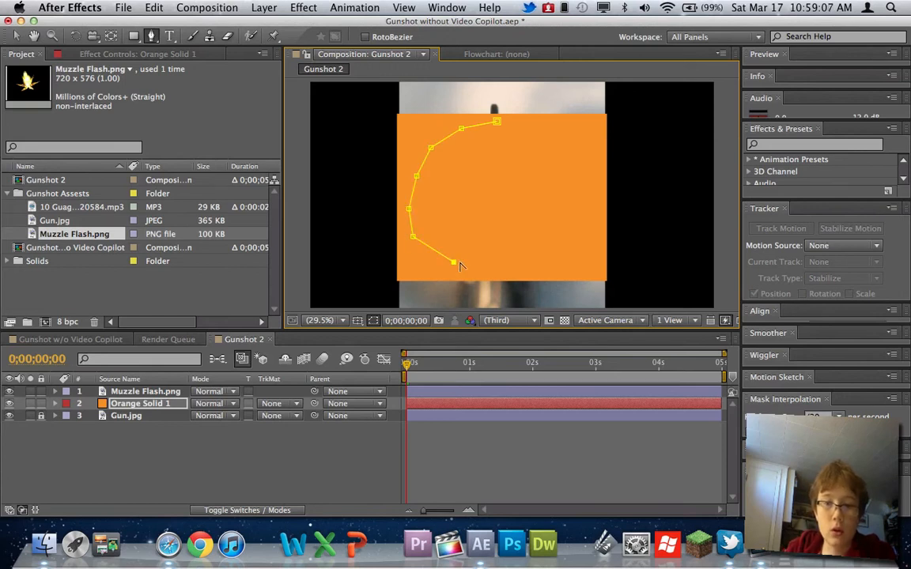
pyautogui.click(453, 262)
pyautogui.click(481, 264)
pyautogui.click(527, 265)
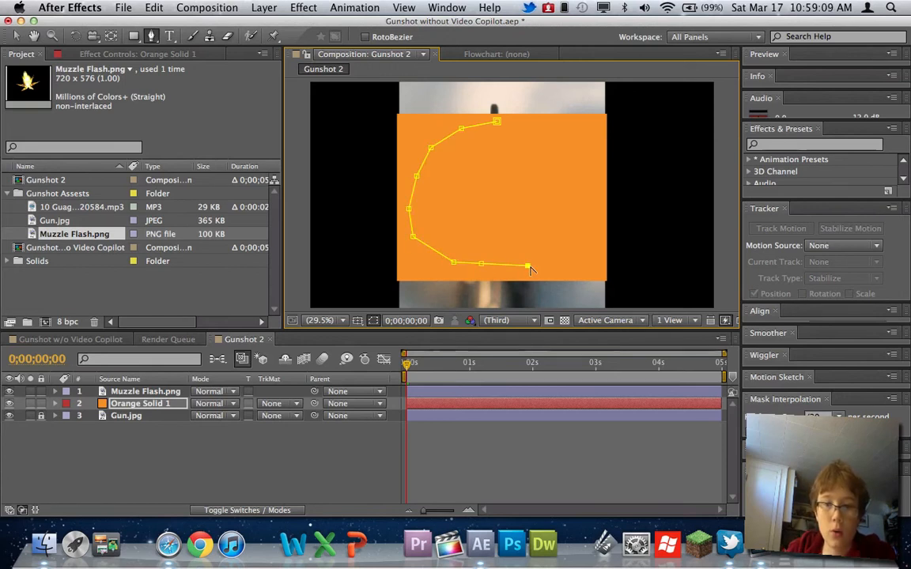
pyautogui.click(575, 258)
pyautogui.click(585, 237)
pyautogui.click(605, 210)
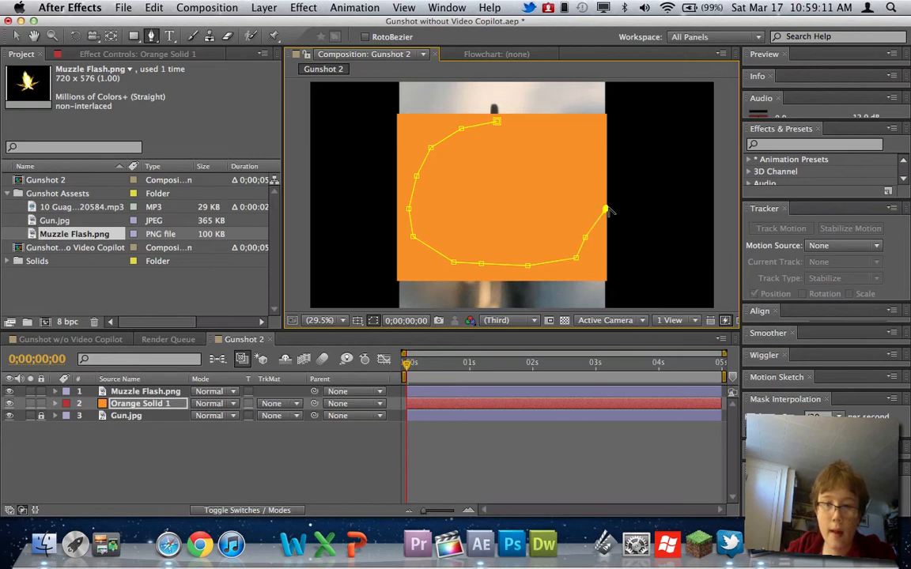
pyautogui.moveTo(605, 211)
pyautogui.mouseDown()
pyautogui.moveTo(618, 213)
pyautogui.moveTo(605, 199)
pyautogui.mouseUp()
pyautogui.click(577, 159)
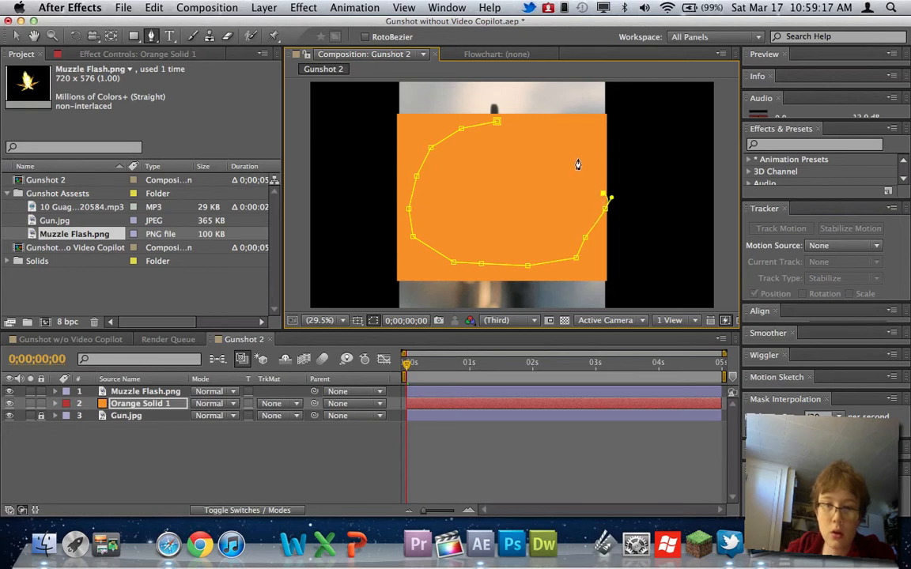
pyautogui.click(568, 146)
pyautogui.click(541, 134)
pyautogui.click(515, 128)
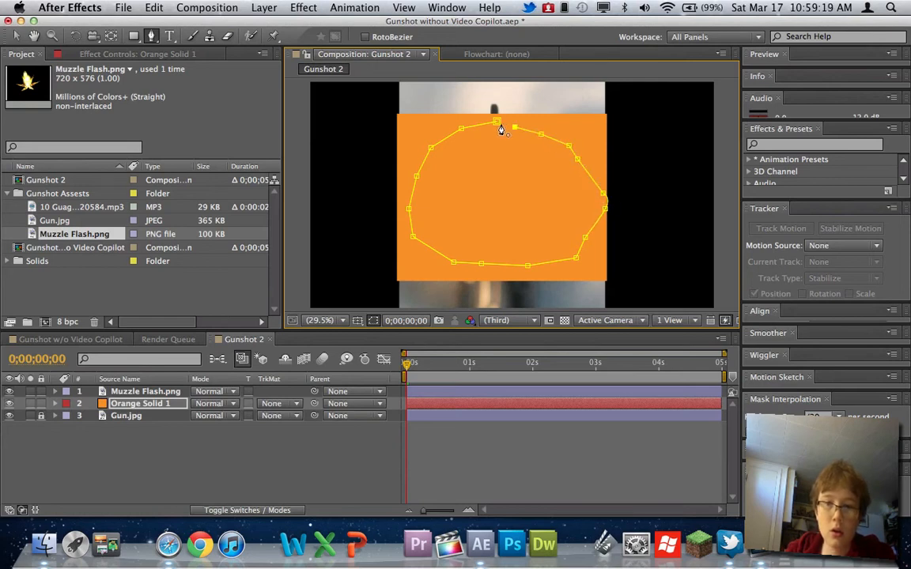
pyautogui.click(497, 121)
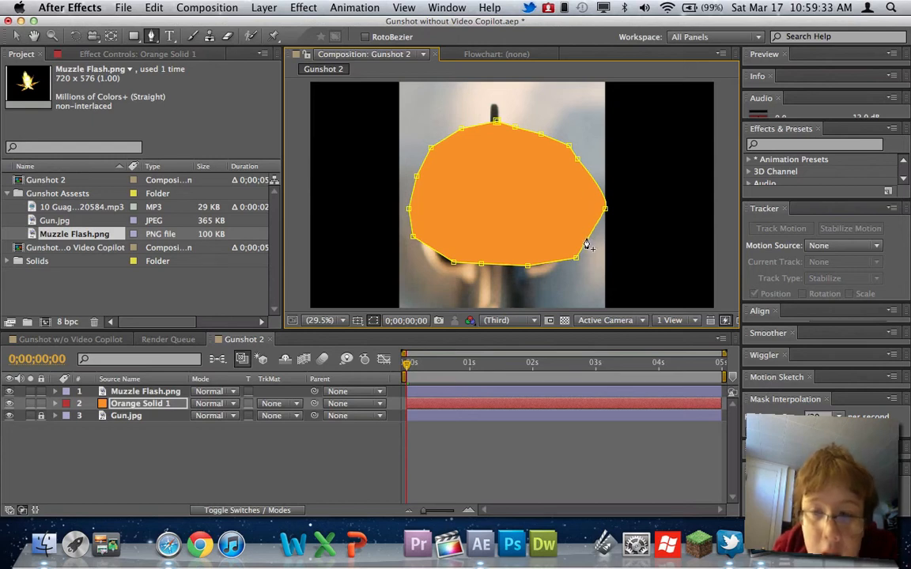
# Adjust the mask's right and lower-right vertices to round its outline, and shift the whole mask slightly down and left
pyautogui.click(16, 35)
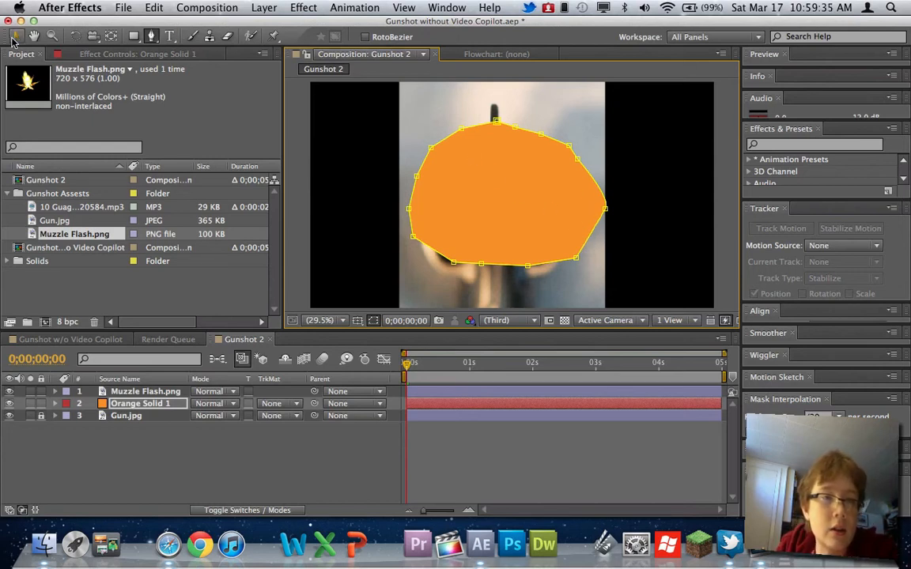
pyautogui.click(478, 196)
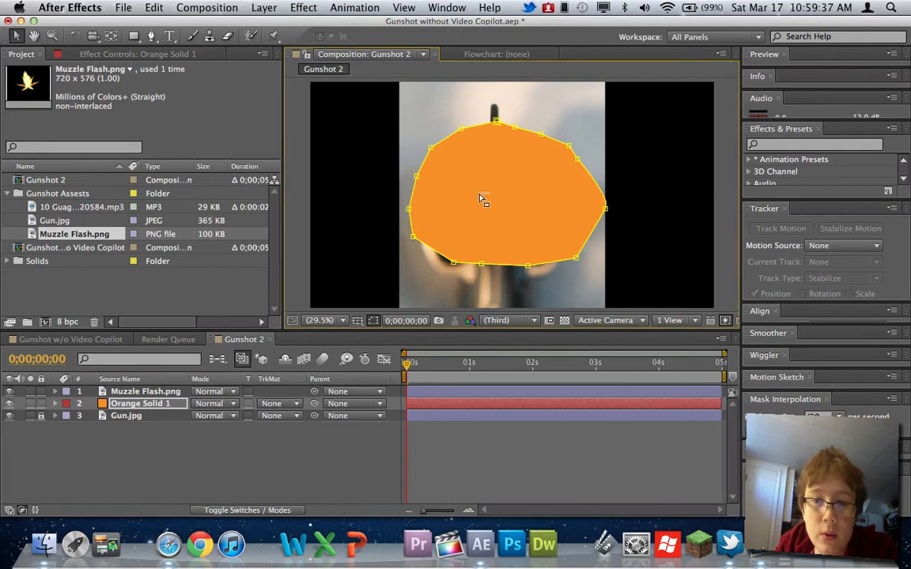
pyautogui.click(606, 209)
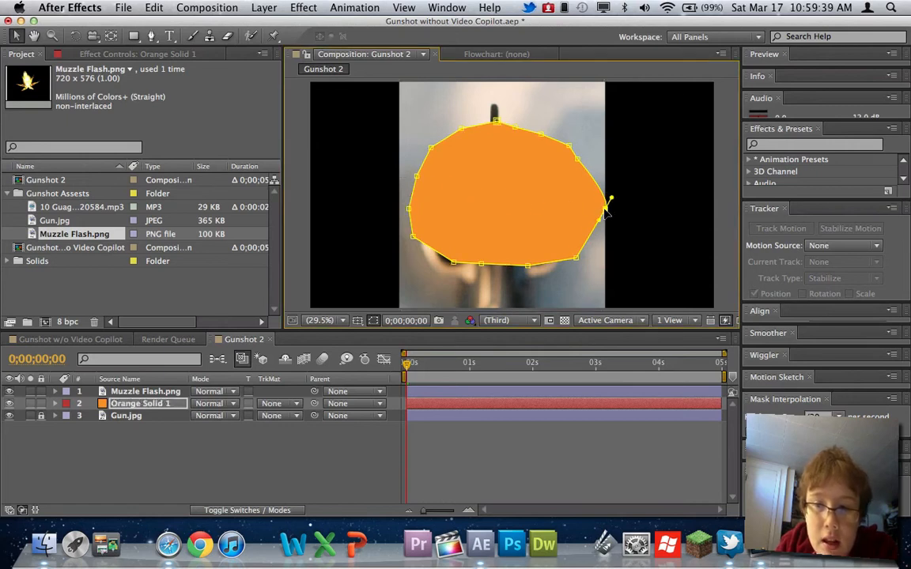
pyautogui.moveTo(605, 209); pyautogui.dragTo(597, 209)
pyautogui.click(577, 257)
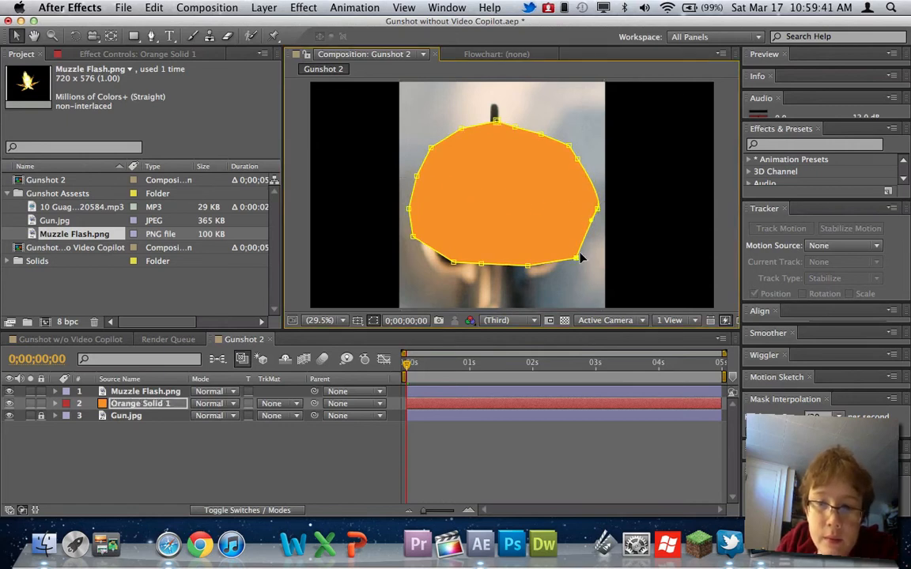
pyautogui.moveTo(583, 259); pyautogui.dragTo(593, 250)
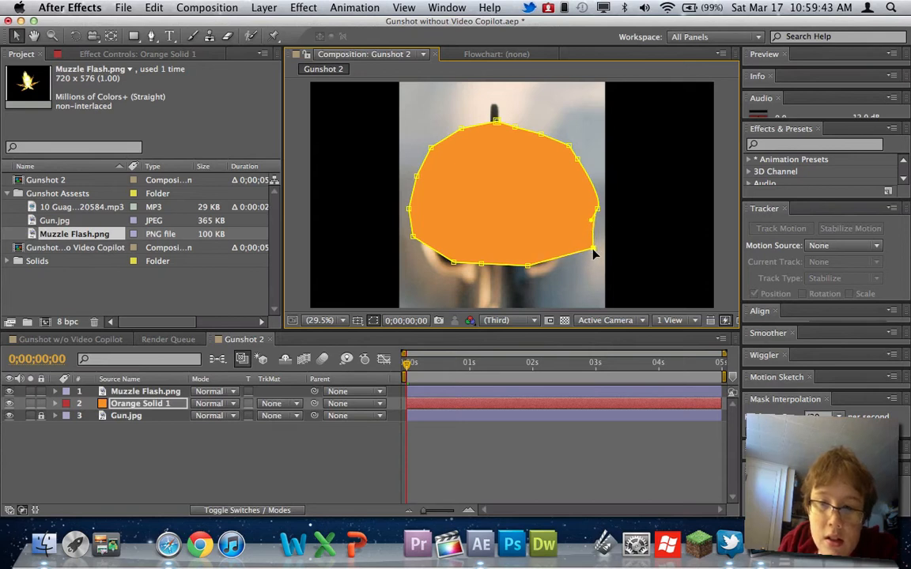
pyautogui.click(560, 265)
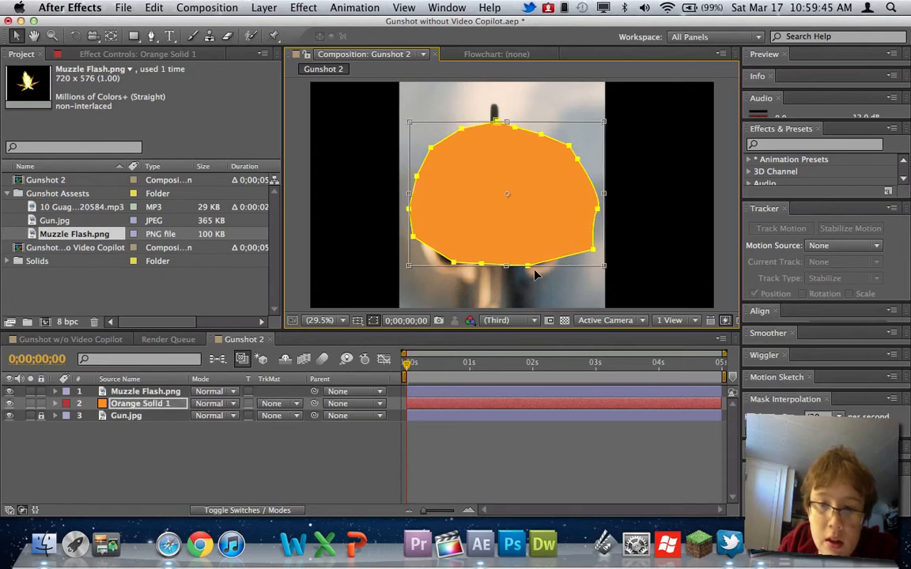
pyautogui.moveTo(529, 203)
pyautogui.mouseDown()
pyautogui.moveTo(524, 213)
pyautogui.moveTo(542, 203)
pyautogui.mouseUp()
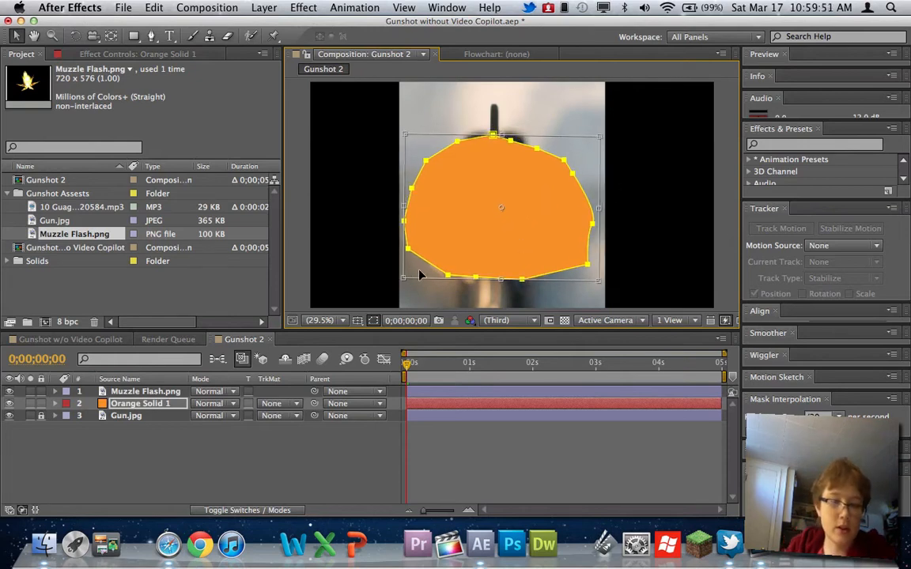
# At 0;00;00;23, move the orange solid up and resize it taller and slightly narrower so its masked shape surrounds the muzzle flash
pyautogui.moveTo(407, 363); pyautogui.dragTo(455, 363)
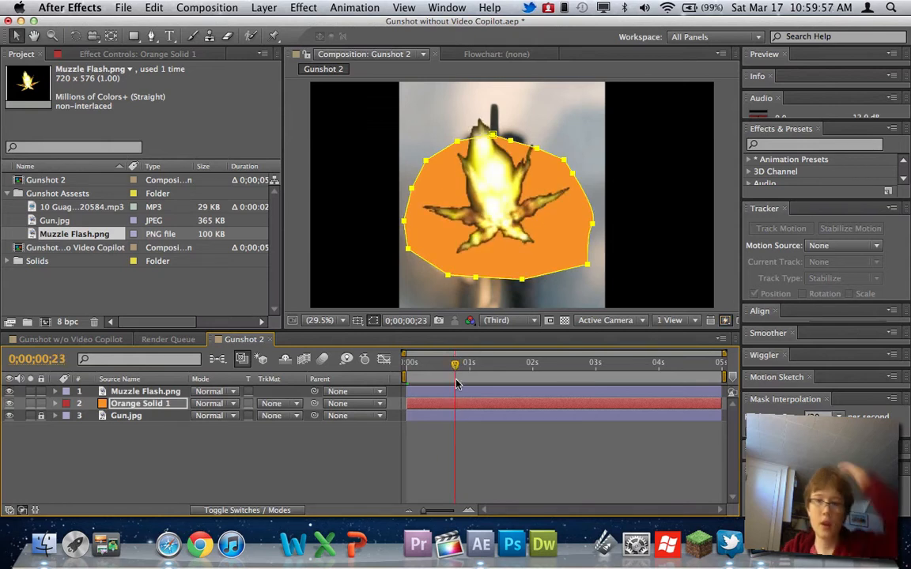
pyautogui.click(562, 251)
pyautogui.click(542, 256)
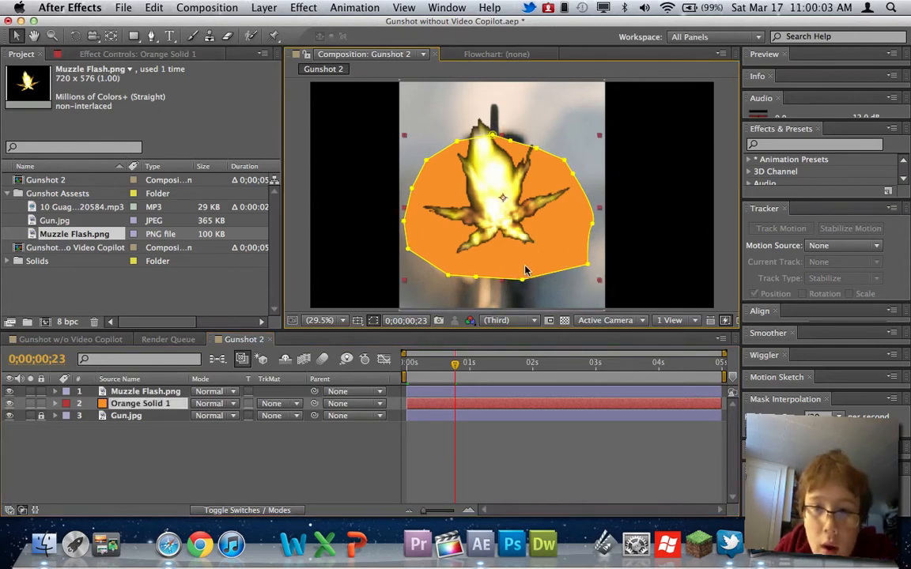
pyautogui.moveTo(553, 258); pyautogui.dragTo(545, 239)
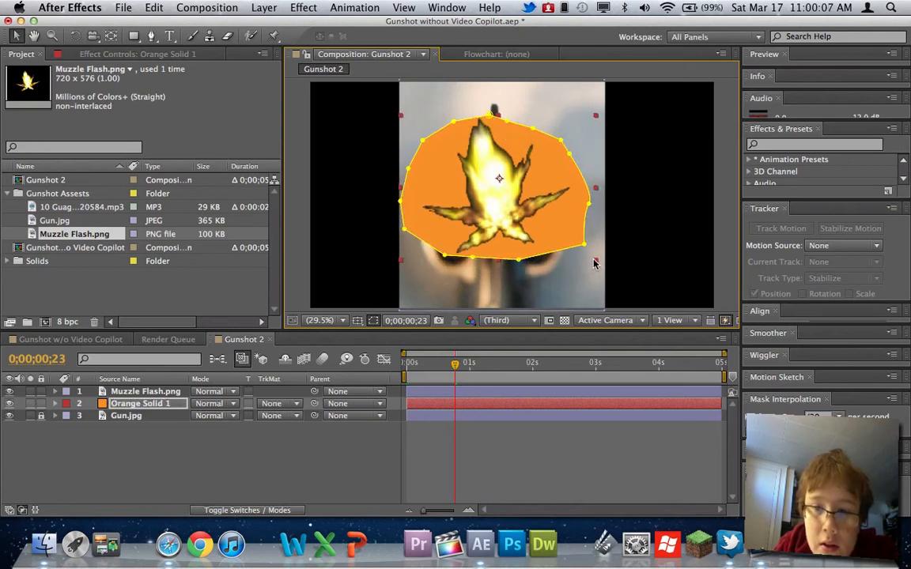
pyautogui.moveTo(595, 263); pyautogui.dragTo(590, 279)
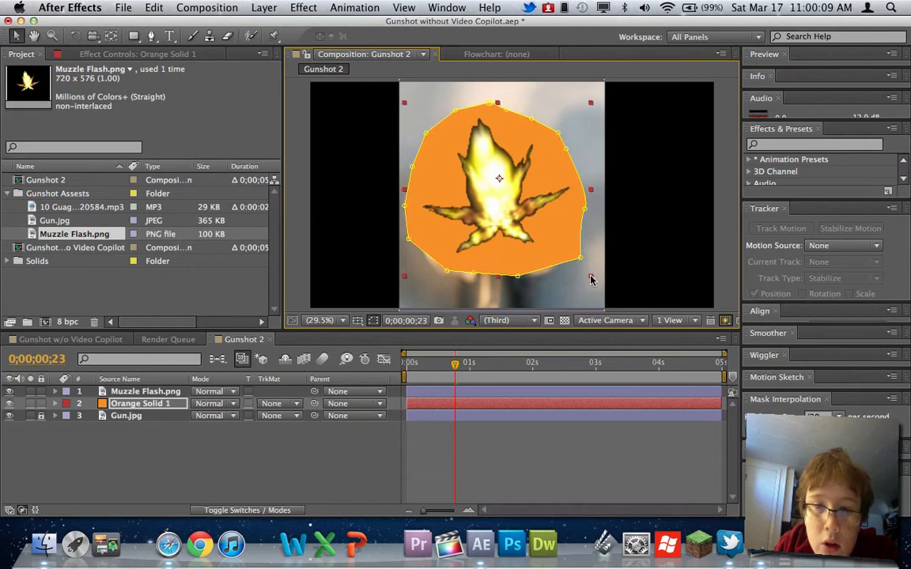
pyautogui.moveTo(547, 240); pyautogui.dragTo(550, 242)
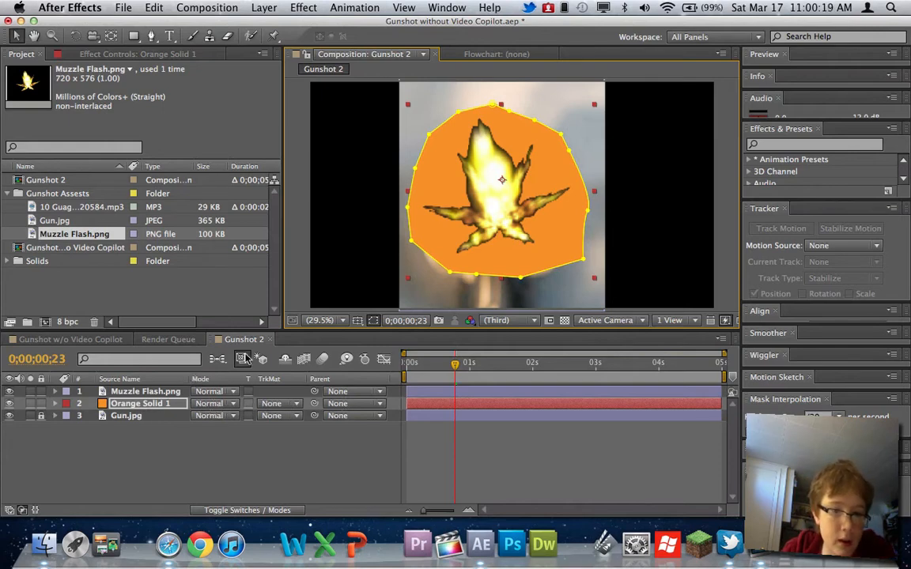
# Set the orange solid's blending mode to Multiply and move it slightly down over the gun
pyautogui.click(212, 403)
pyautogui.click(233, 480)
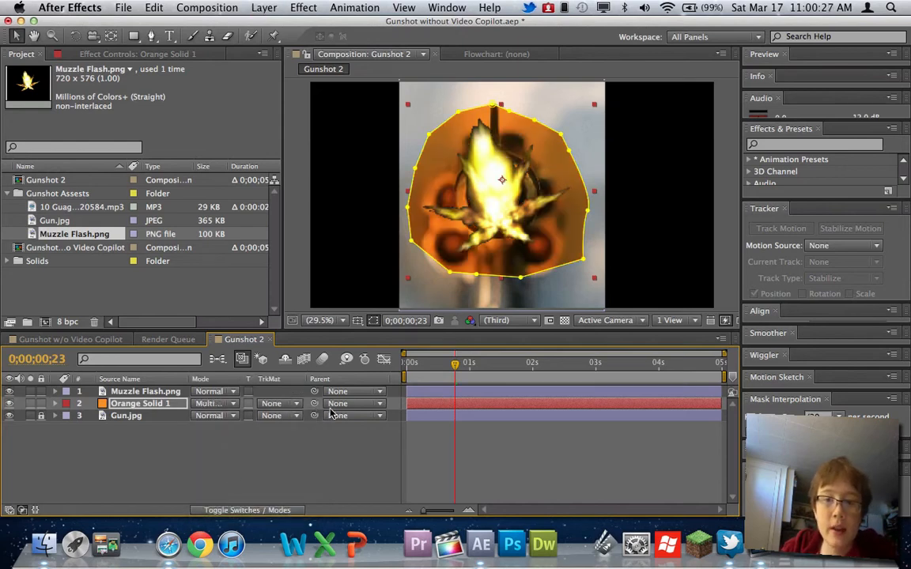
pyautogui.moveTo(559, 254); pyautogui.dragTo(557, 264)
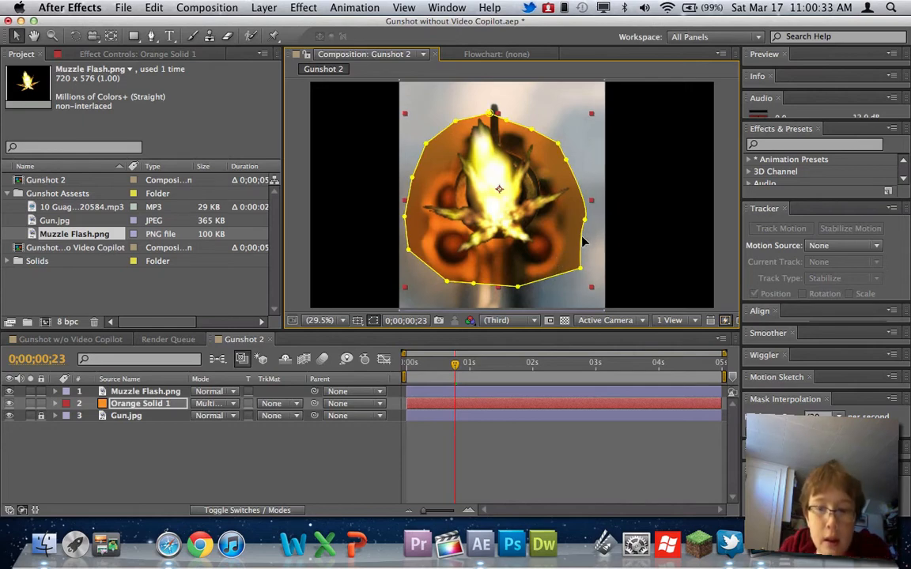
# Nudge the mask's right-side vertices outward to smooth that edge, and shift the orange solid slightly up around the flash
pyautogui.click(582, 235)
pyautogui.moveTo(581, 226)
pyautogui.mouseDown()
pyautogui.moveTo(589, 237)
pyautogui.moveTo(587, 207)
pyautogui.mouseUp()
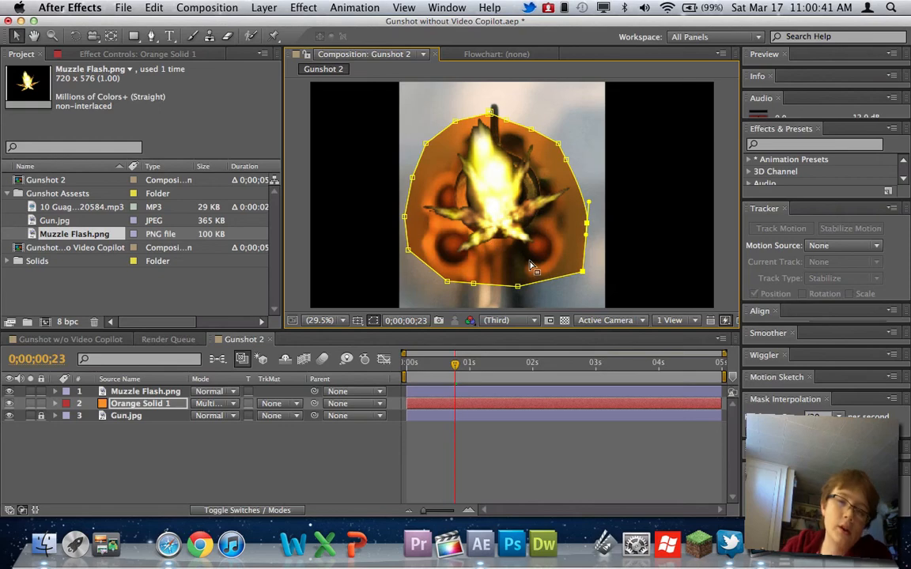
pyautogui.click(589, 252)
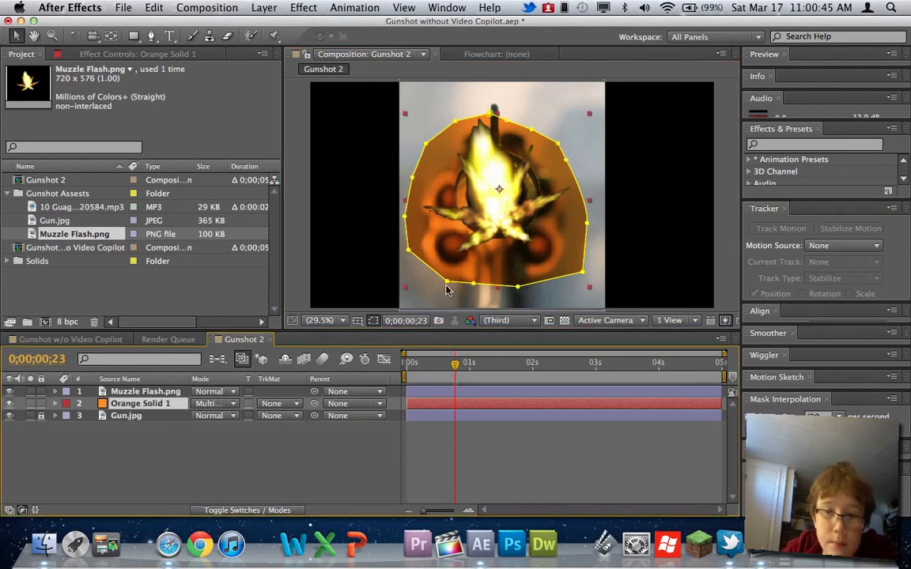
pyautogui.moveTo(437, 265)
pyautogui.mouseDown()
pyautogui.moveTo(436, 252)
pyautogui.moveTo(437, 260)
pyautogui.mouseUp()
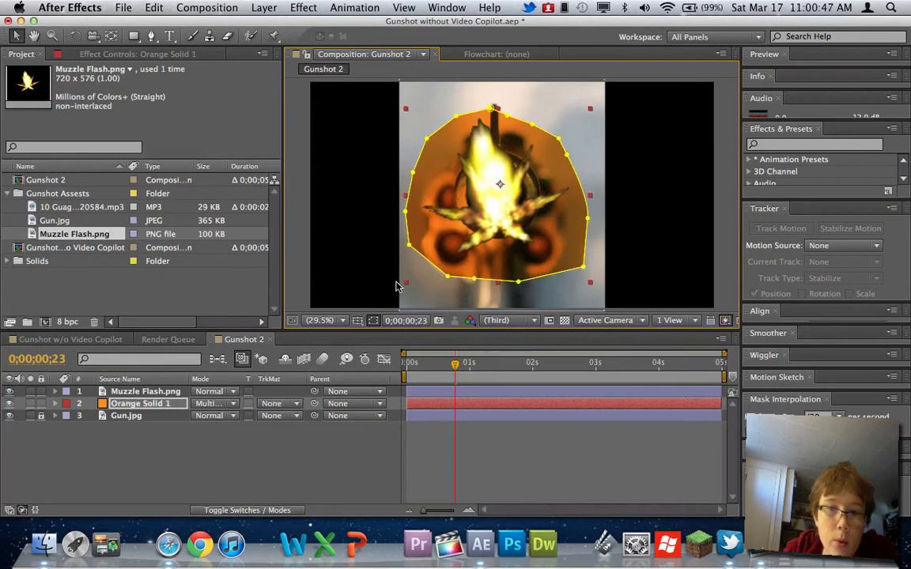
# Expand the orange solid's transform properties and set its opacity to 63%
pyautogui.click(55, 404)
pyautogui.click(67, 428)
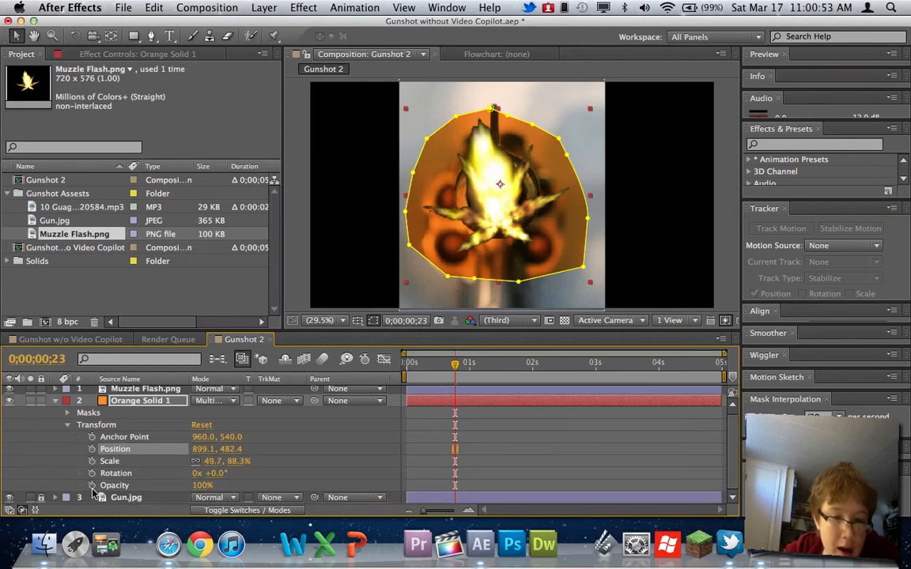
pyautogui.click(204, 486)
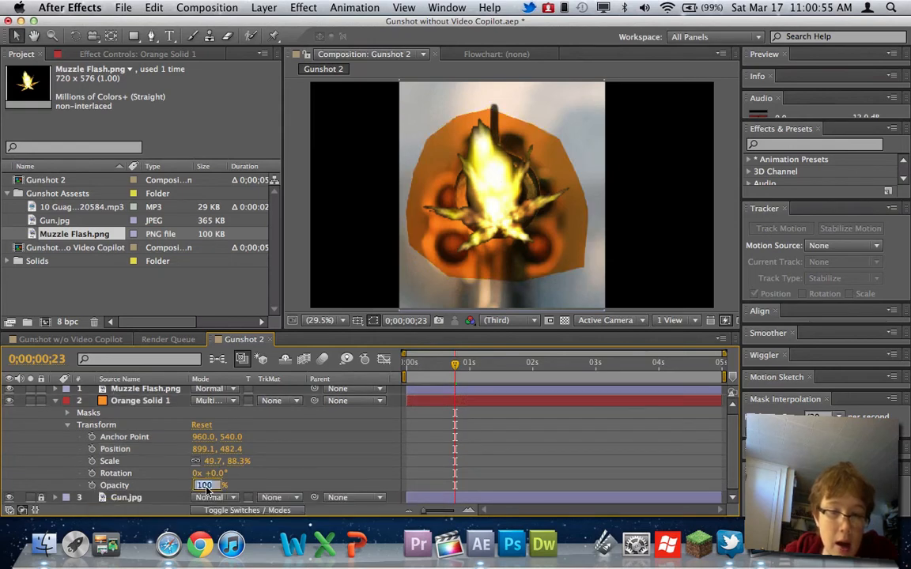
pyautogui.write('59')
pyautogui.press('Return')
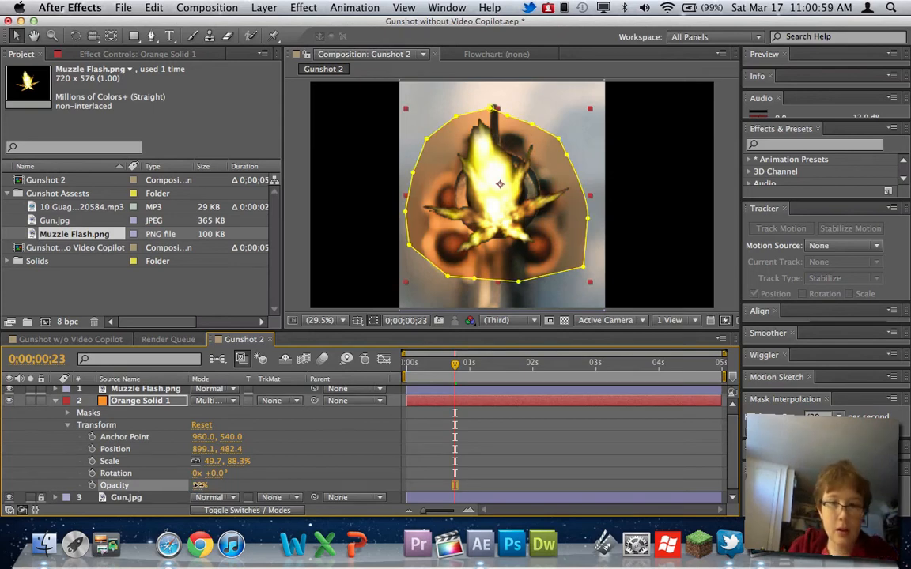
pyautogui.moveTo(197, 485); pyautogui.dragTo(200, 484)
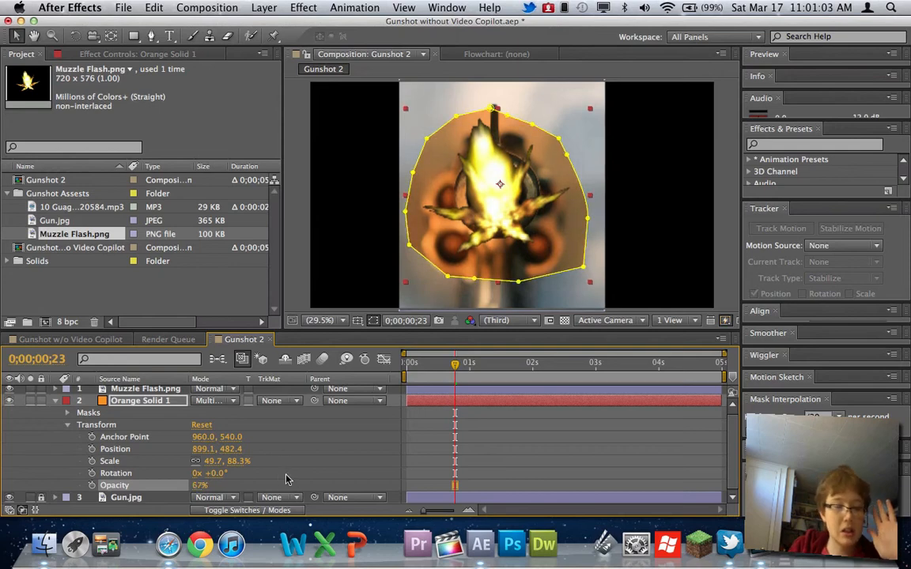
pyautogui.click(200, 486)
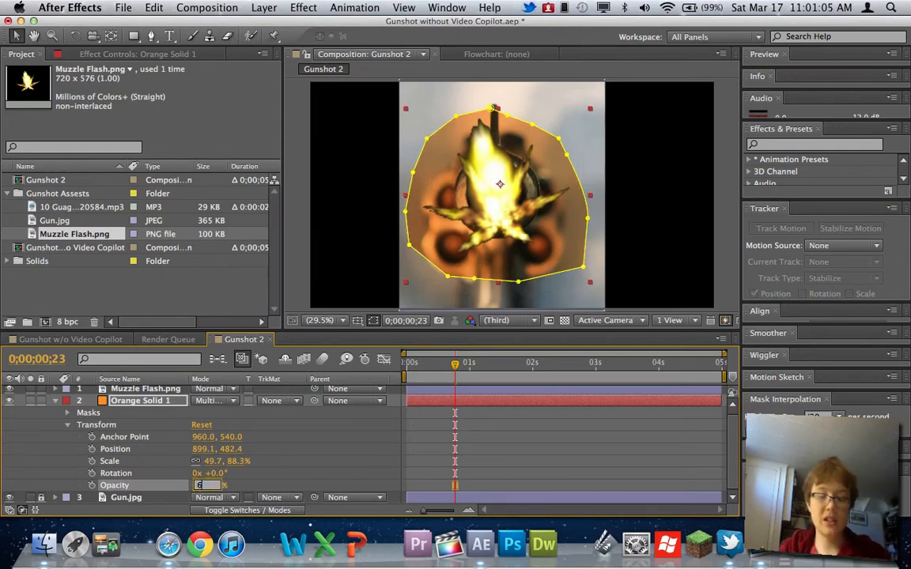
pyautogui.press('Return')
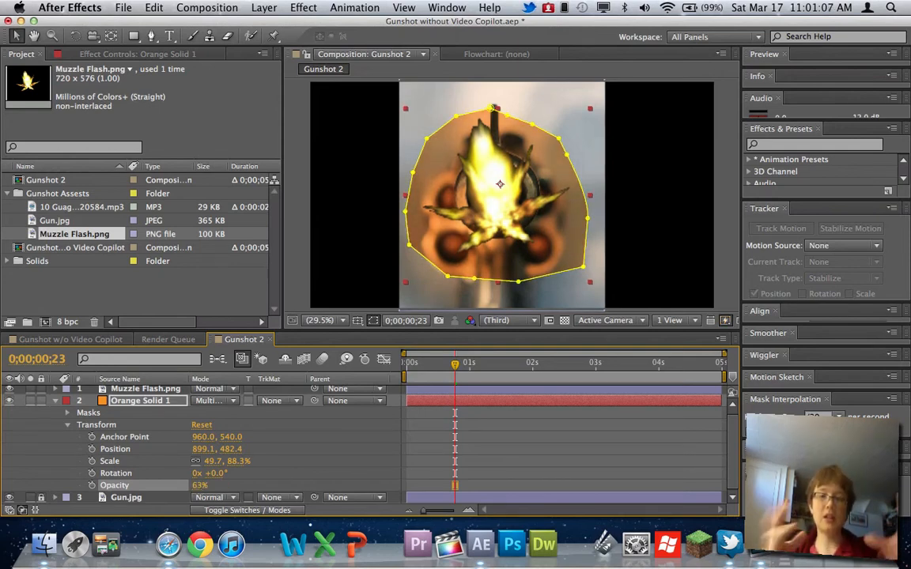
# Scrub around 0;00;00;23, deselect the orange solid, and check the Muzzle Flash.png layer's scale and opacity keyframes
pyautogui.click(439, 366)
pyautogui.moveTo(434, 370); pyautogui.dragTo(453, 373)
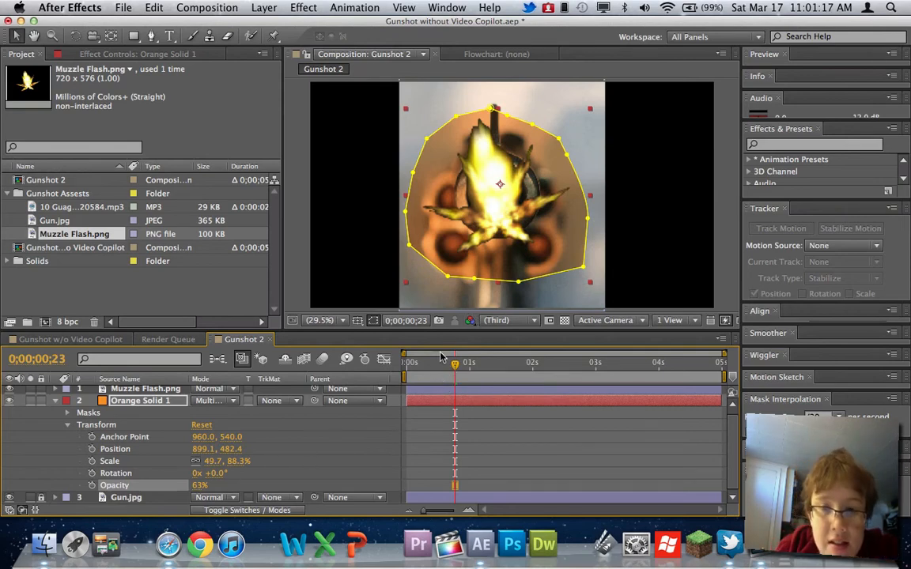
pyautogui.click(341, 130)
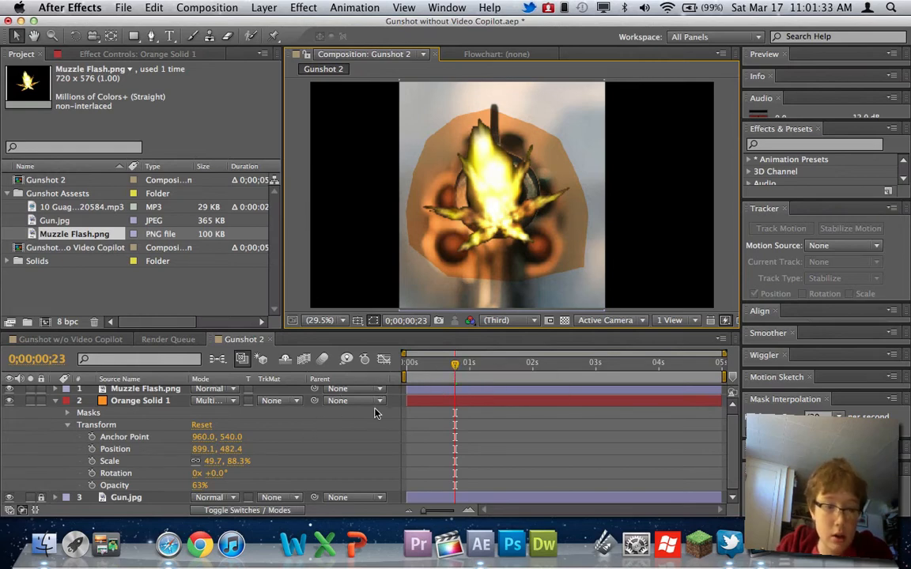
pyautogui.scroll(1, 241, 418)
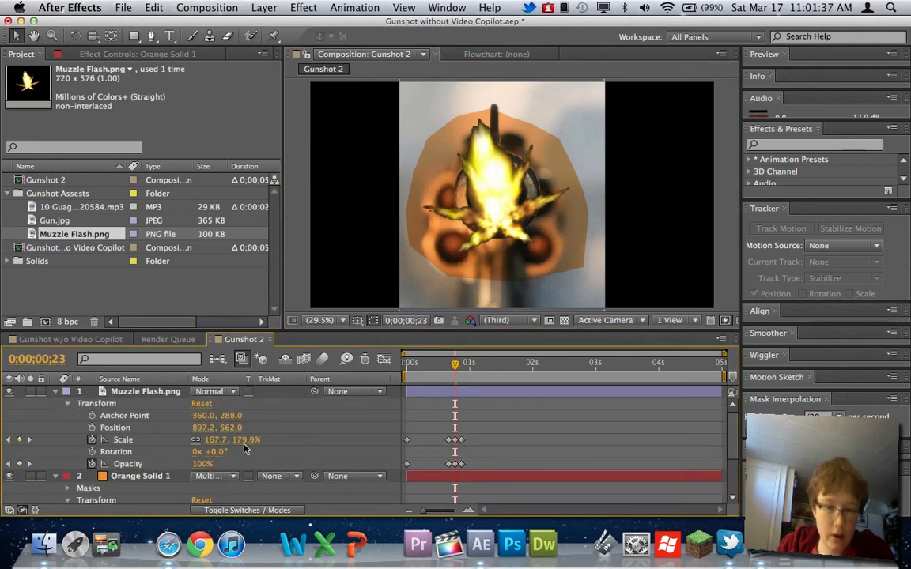
pyautogui.scroll(-5, 316, 380)
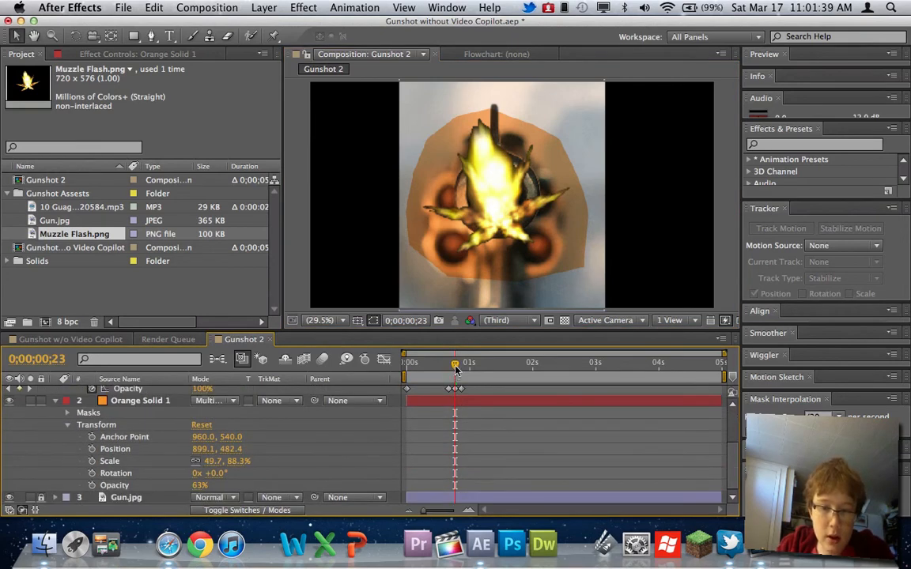
# Set the orange solid's opacity to 0% at the start of the composition
pyautogui.moveTo(454, 366); pyautogui.dragTo(402, 370)
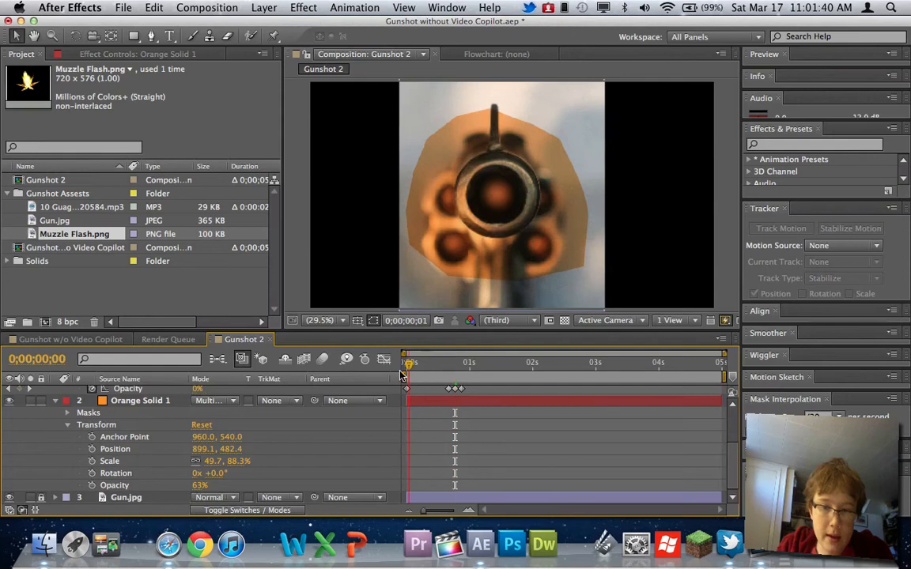
pyautogui.click(198, 486)
pyautogui.write('0')
pyautogui.press('Return')
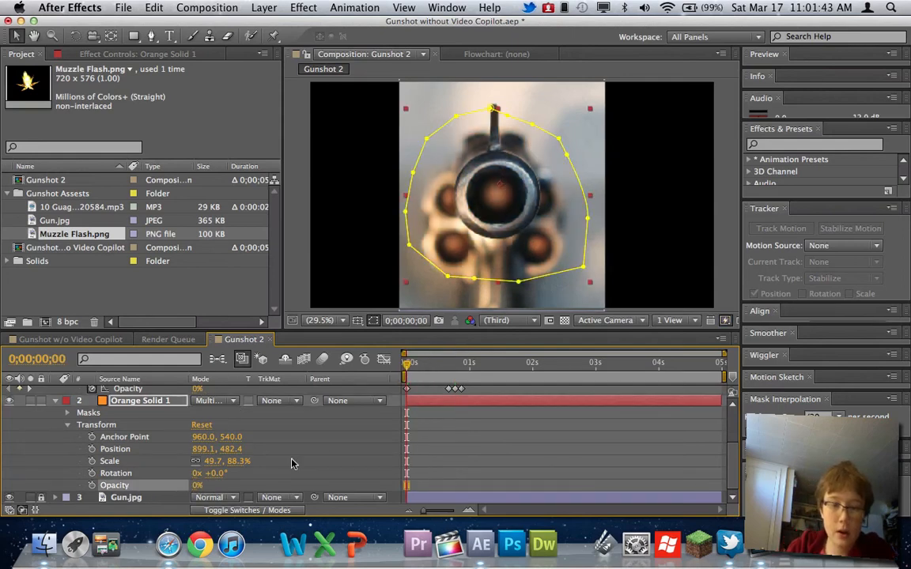
# Go to 0;00;00;20 and set the orange solid's opacity to 0.01%
pyautogui.moveTo(405, 366); pyautogui.dragTo(448, 365)
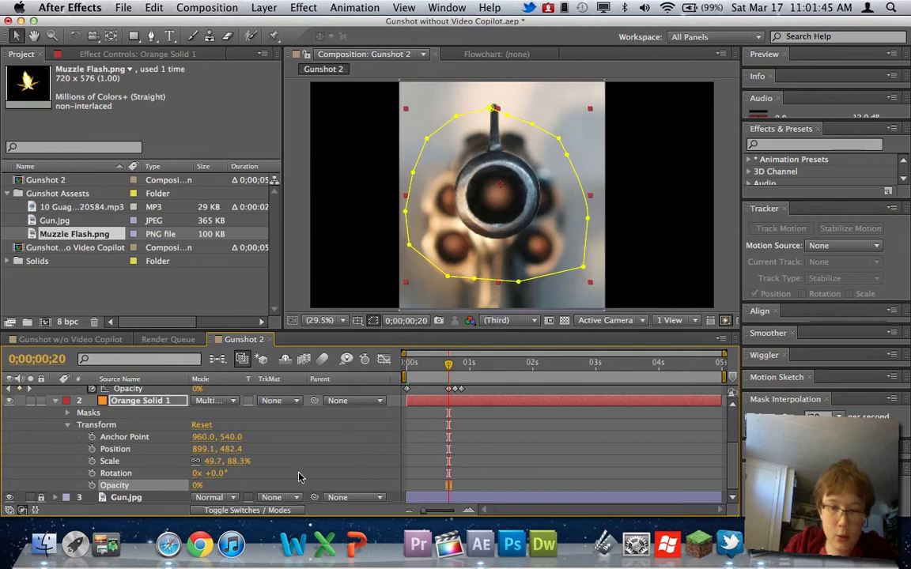
pyautogui.click(198, 491)
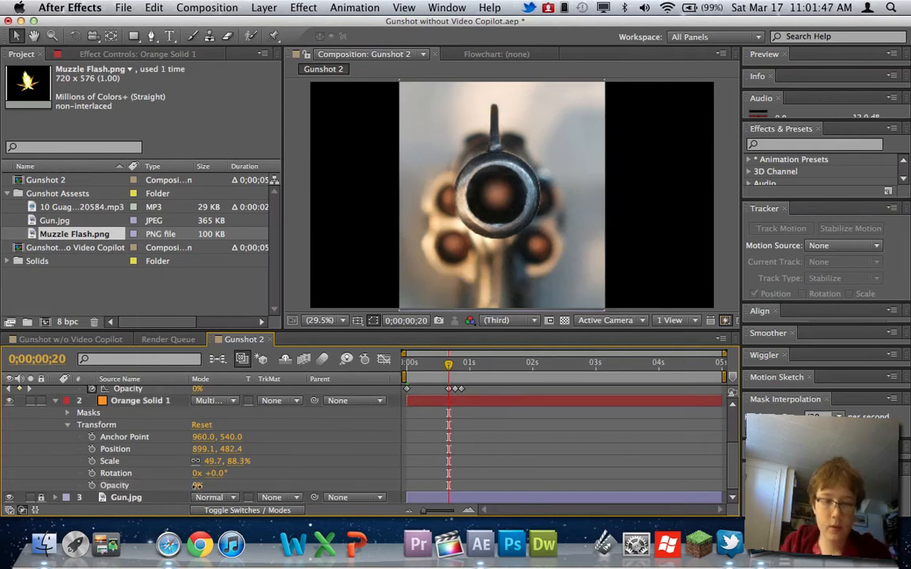
pyautogui.click(197, 485)
pyautogui.write('0.0')
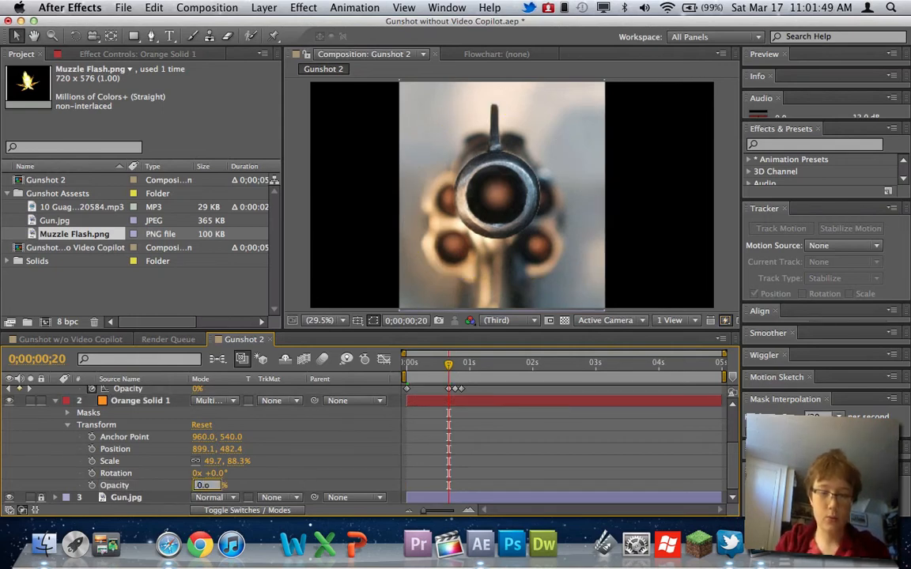
pyautogui.press('Return')
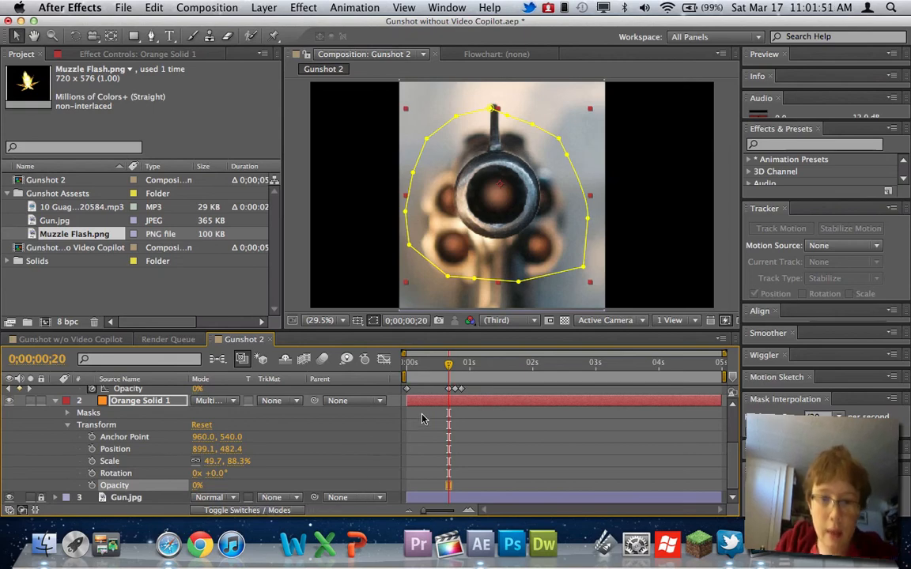
# Set the orange solid's opacity to 63% at 0;00;00;23, at the peak of the muzzle flash
pyautogui.moveTo(452, 371); pyautogui.dragTo(455, 369)
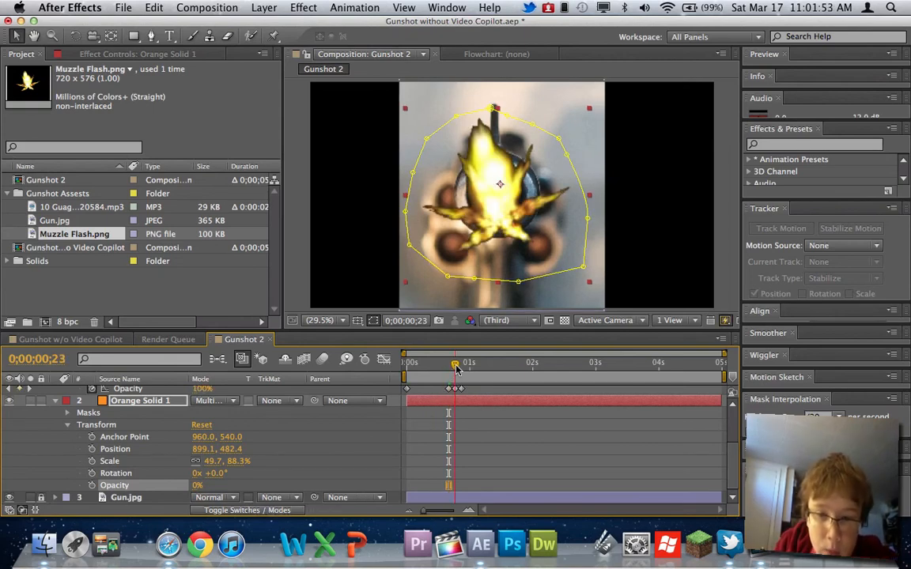
pyautogui.click(198, 486)
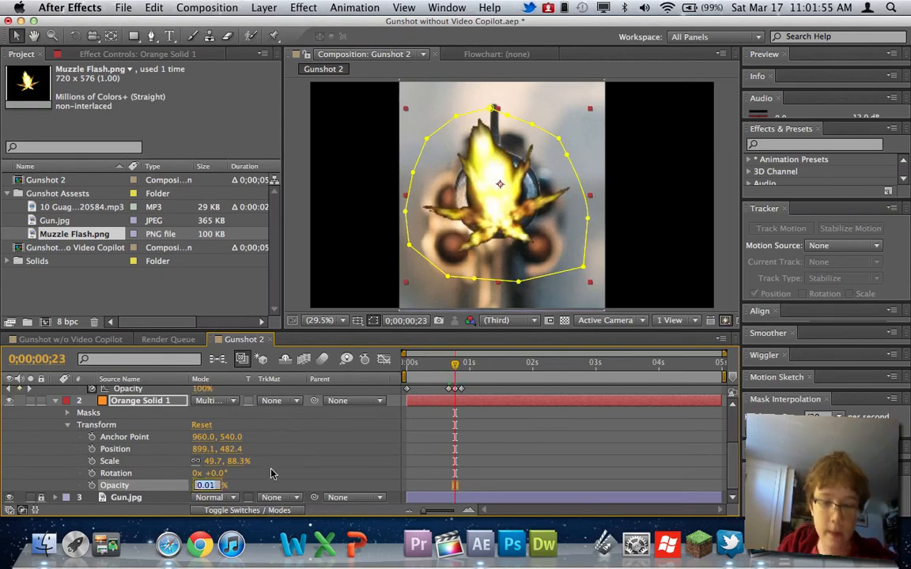
pyautogui.write('63')
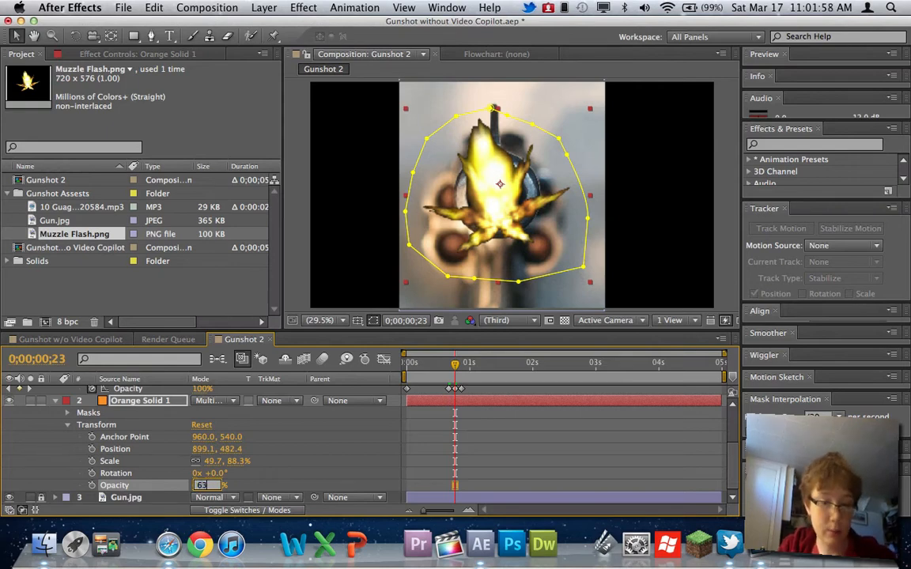
pyautogui.press('Return')
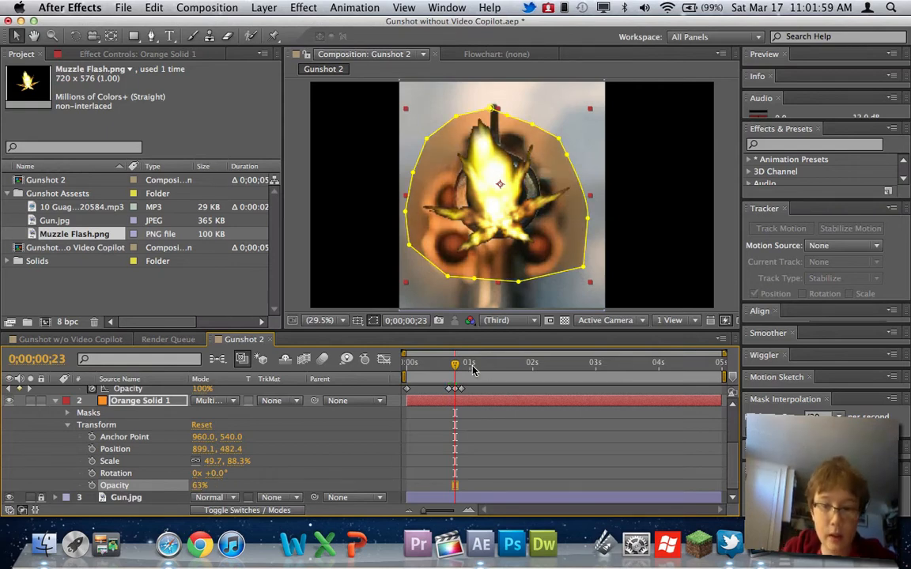
# Go to 0;00;00;26 and set the orange solid's opacity back to 0%
pyautogui.moveTo(457, 367); pyautogui.dragTo(463, 367)
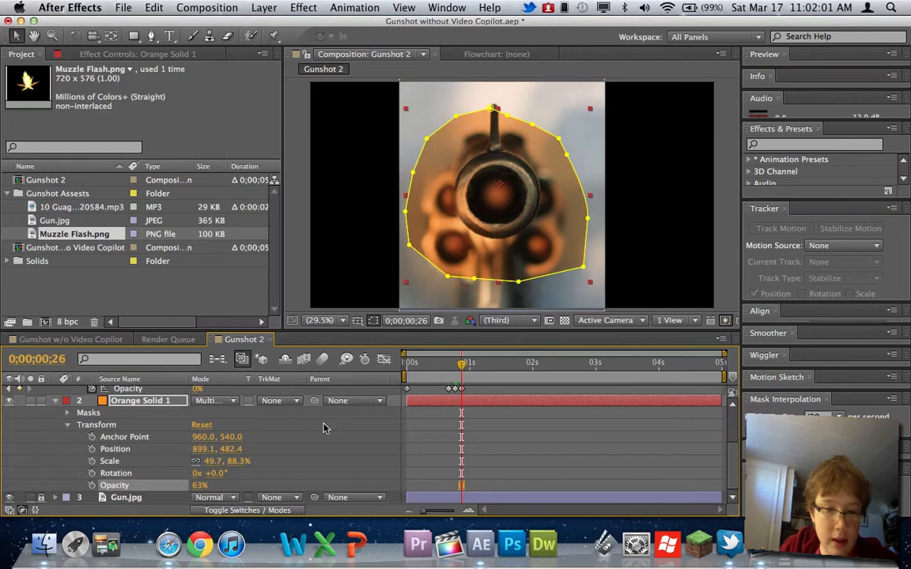
pyautogui.click(199, 485)
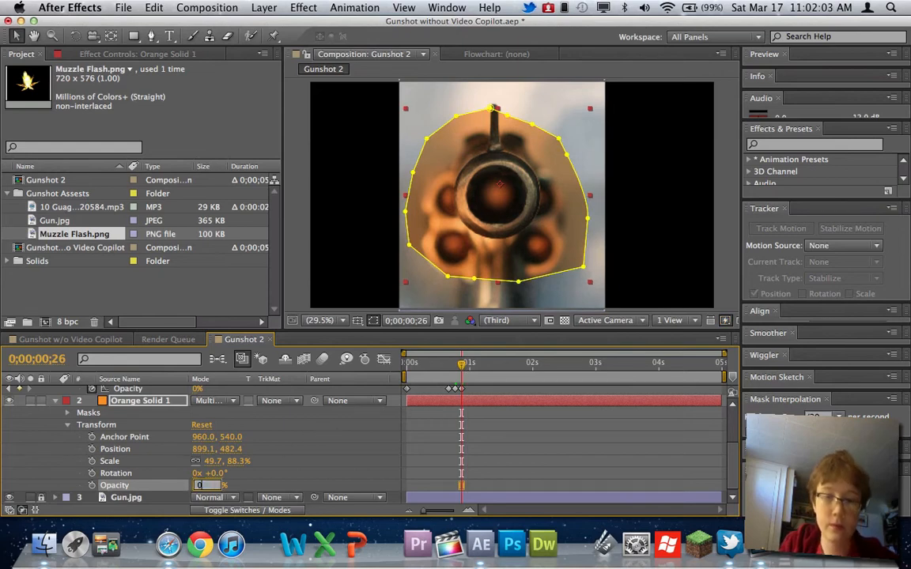
pyautogui.write('0')
pyautogui.press('Return')
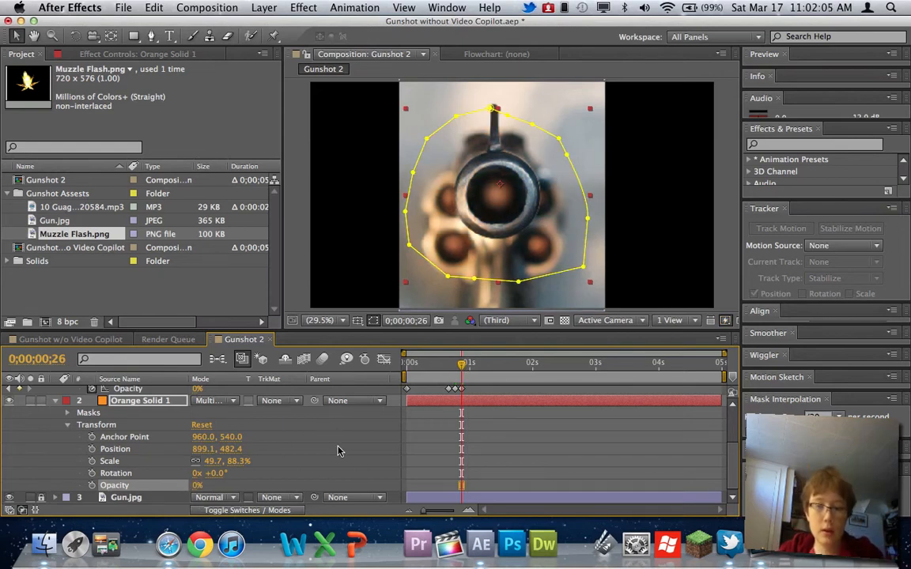
# Preview the composition from its start, then compare the keyframes of Muzzle Flash.png with the orange solid's properties
pyautogui.click(433, 364)
pyautogui.moveTo(445, 367); pyautogui.dragTo(382, 357)
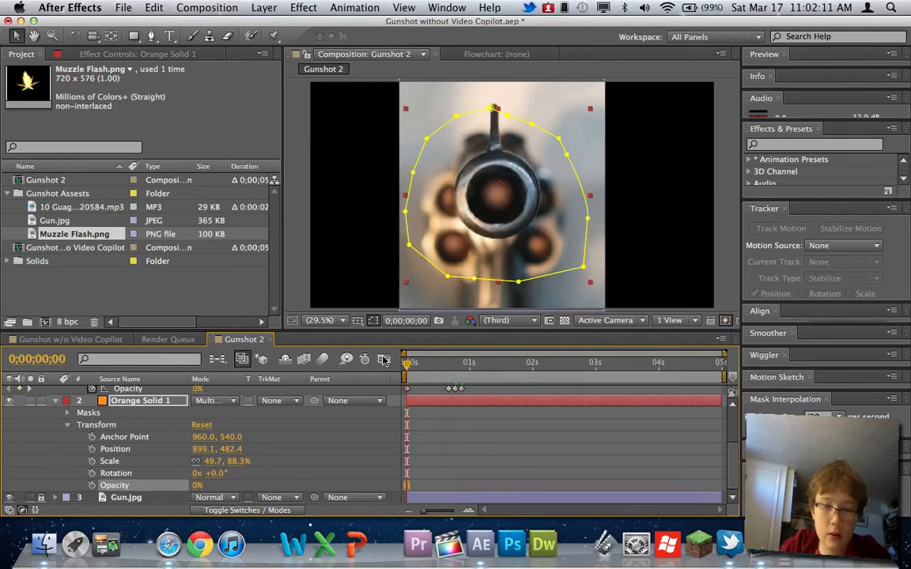
pyautogui.press('space')
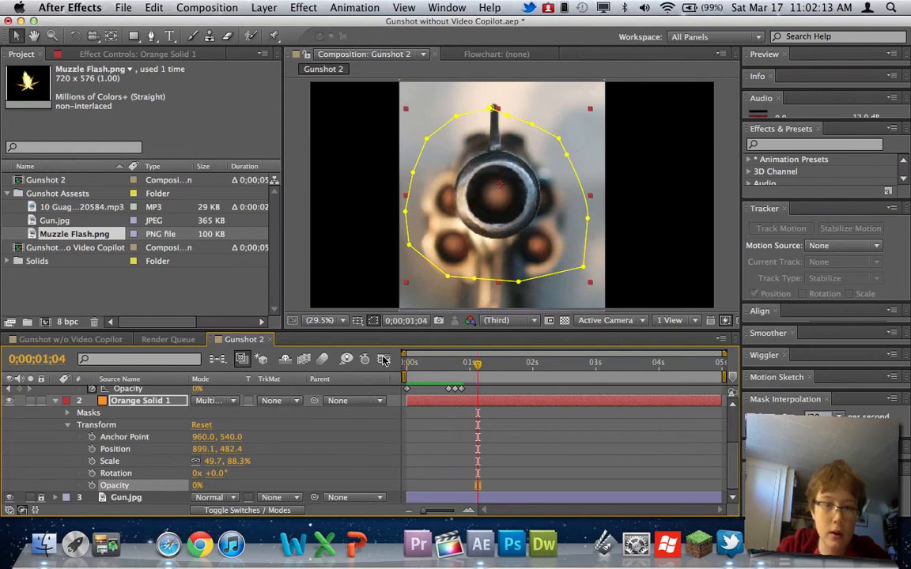
pyautogui.scroll(3, 490, 457)
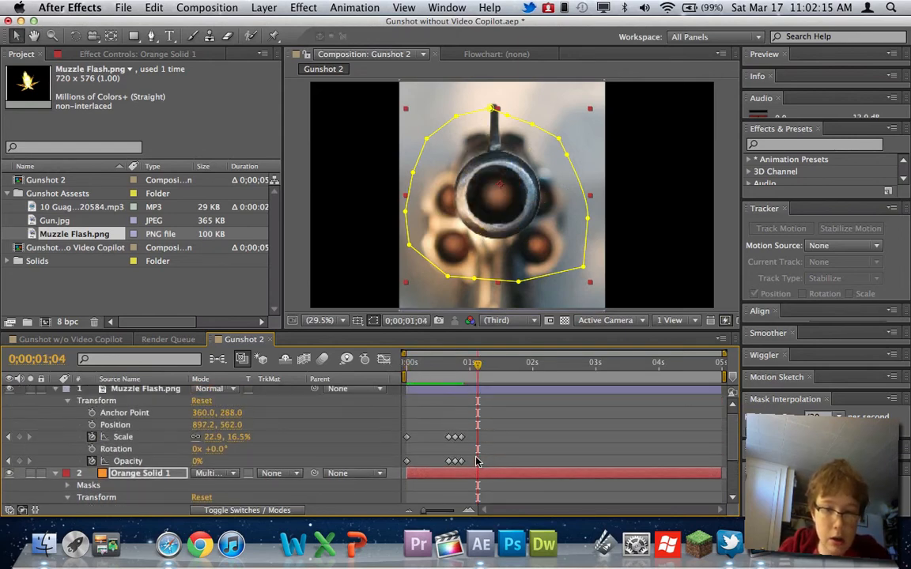
pyautogui.scroll(-3, 476, 461)
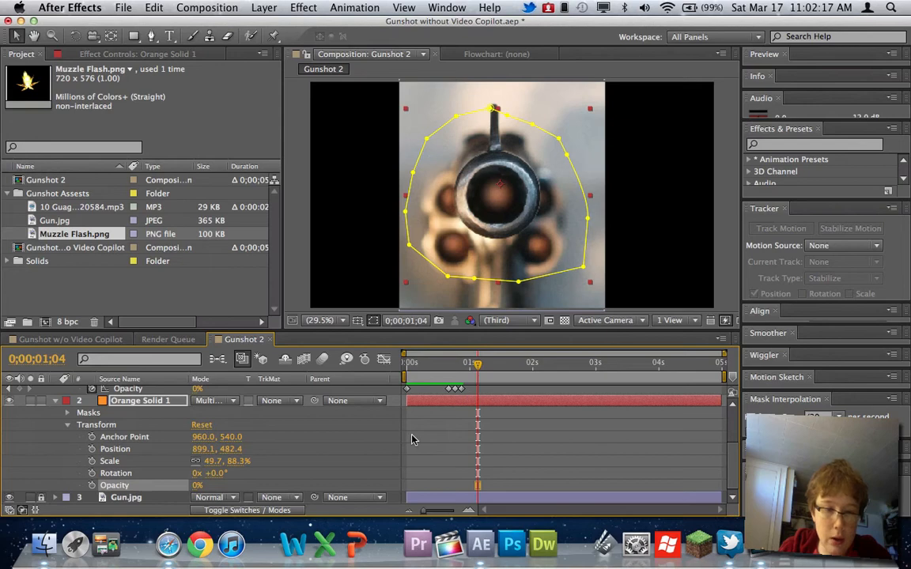
# Enable opacity keyframing on the orange solid at 0;00;00;00 and add a 0.01% opacity keyframe at 0;00;00;20
pyautogui.moveTo(478, 369); pyautogui.dragTo(348, 352)
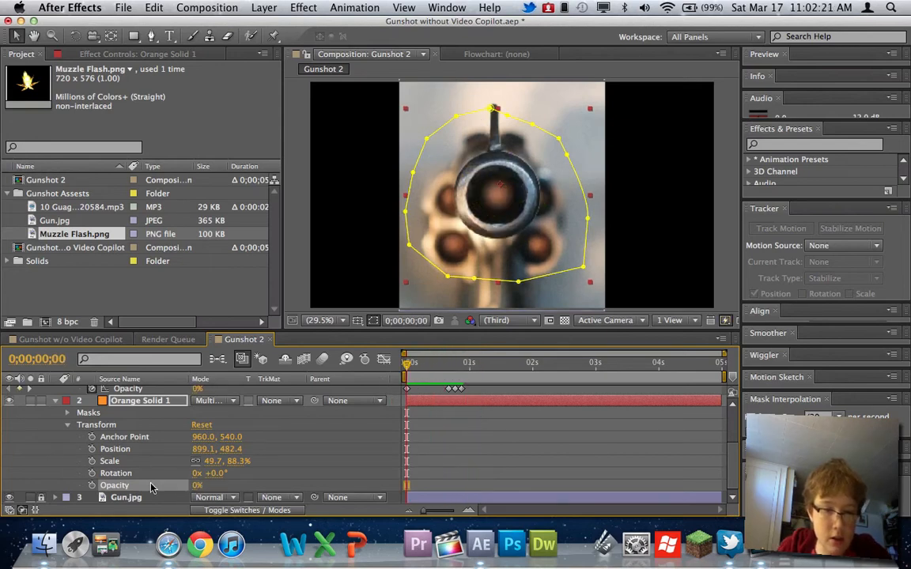
pyautogui.click(91, 485)
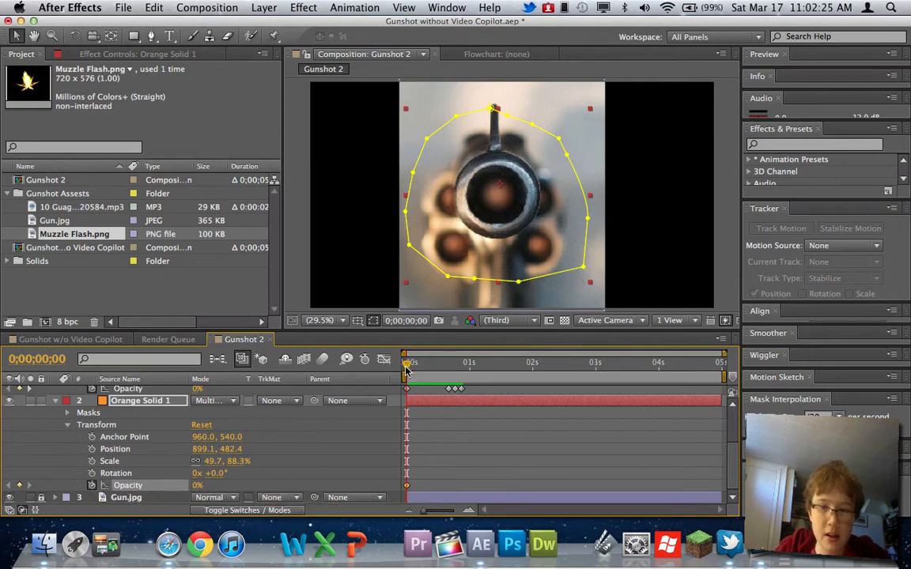
pyautogui.moveTo(407, 365); pyautogui.dragTo(449, 363)
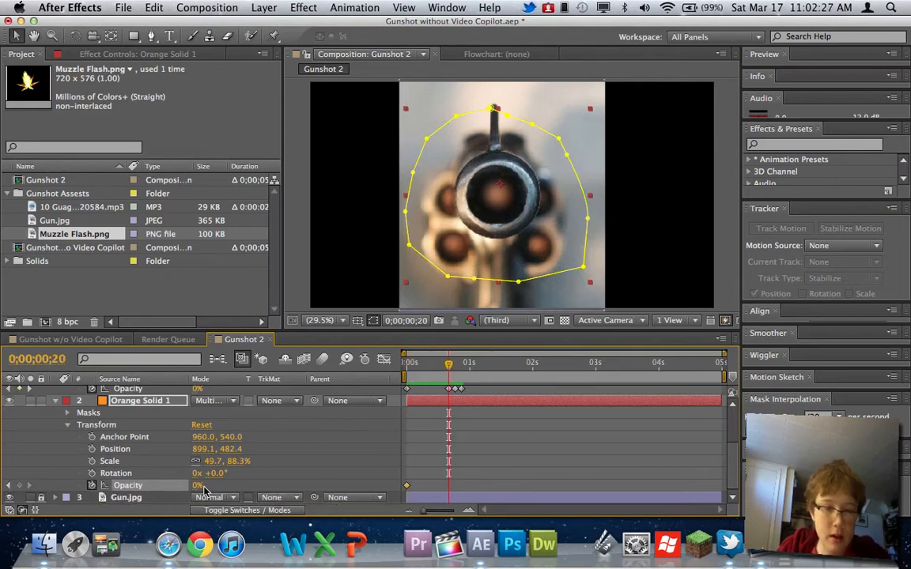
pyautogui.click(198, 485)
pyautogui.write('01')
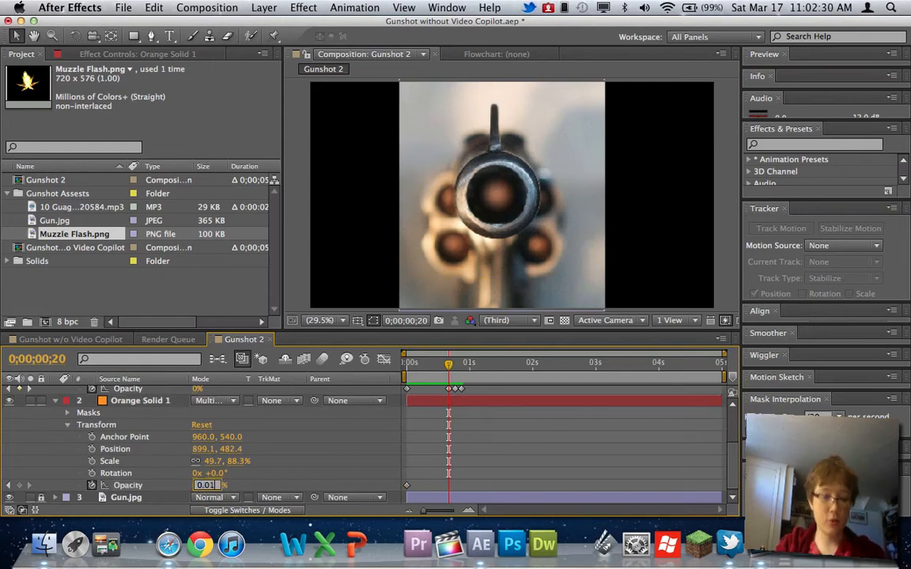
pyautogui.press('Return')
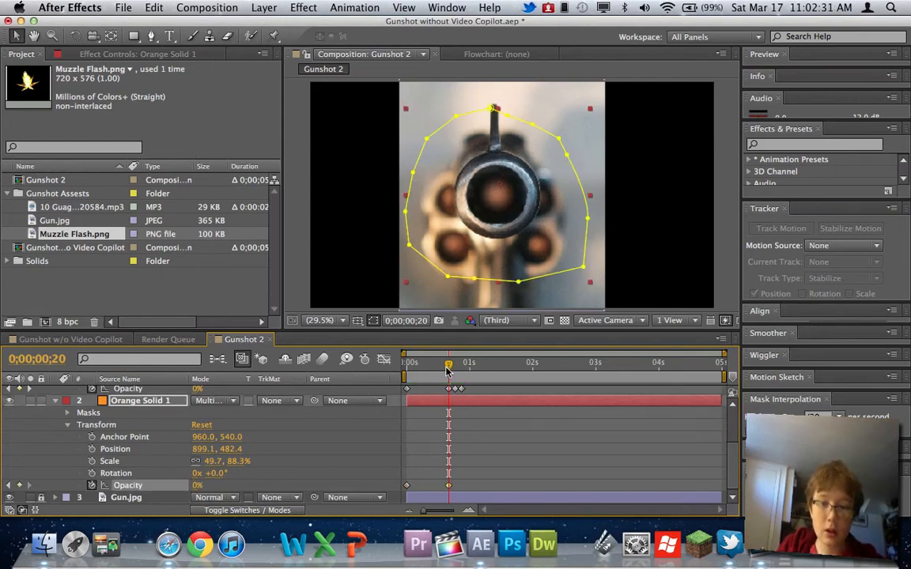
# Add a 63% opacity keyframe to the orange solid at 0;00;00;23
pyautogui.moveTo(448, 370); pyautogui.dragTo(454, 365)
pyautogui.click(200, 486)
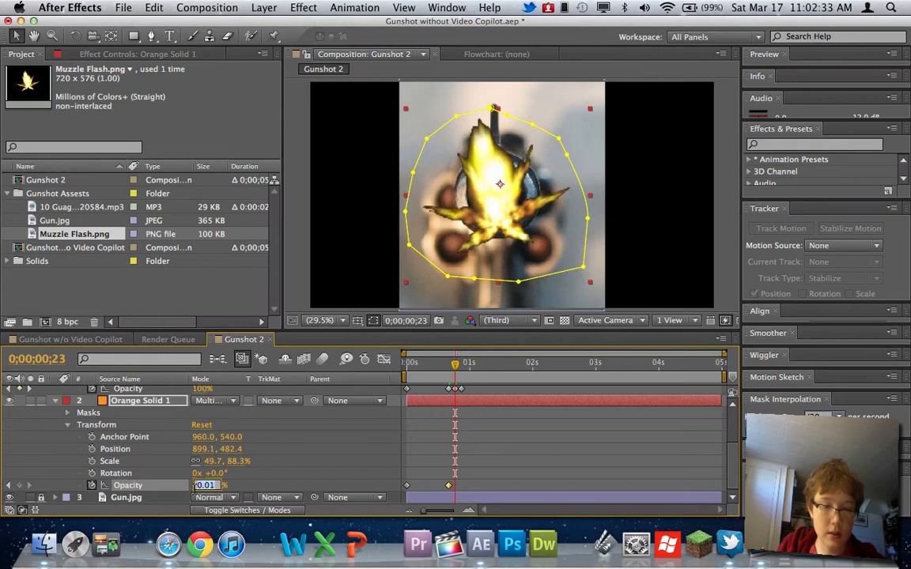
pyautogui.write('63')
pyautogui.press('Return')
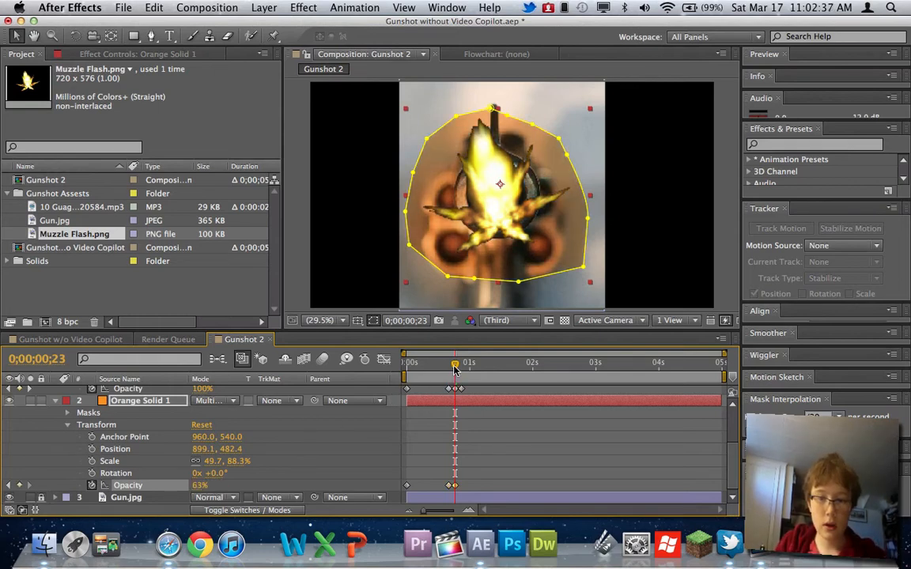
# Add a 0% opacity keyframe to the orange solid at 0;00;00;26 and deselect the layer
pyautogui.moveTo(455, 369); pyautogui.dragTo(462, 366)
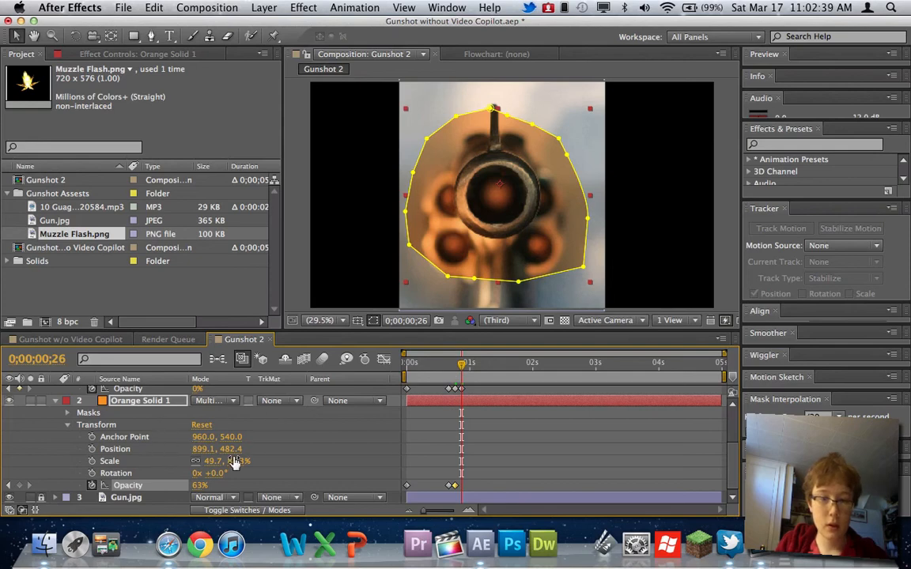
pyautogui.click(202, 485)
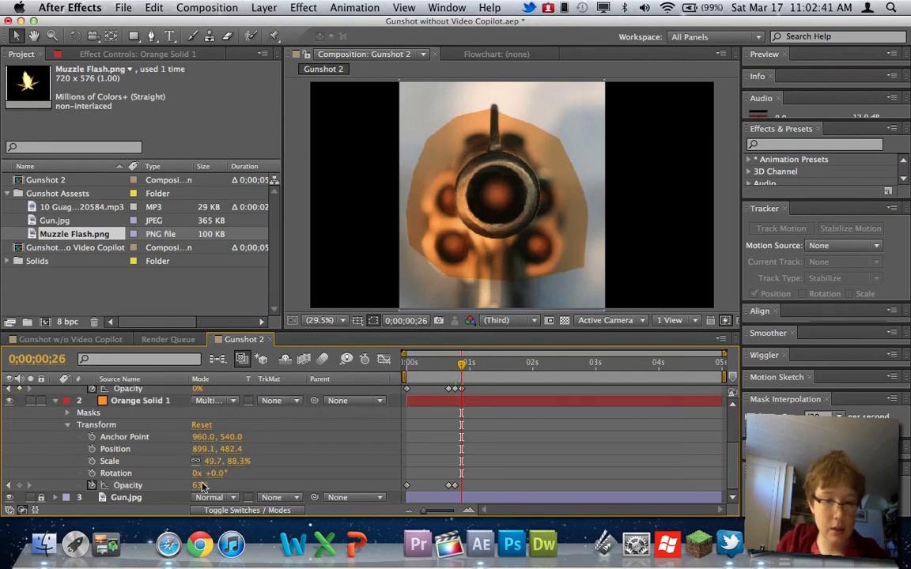
pyautogui.write('0')
pyautogui.press('Return')
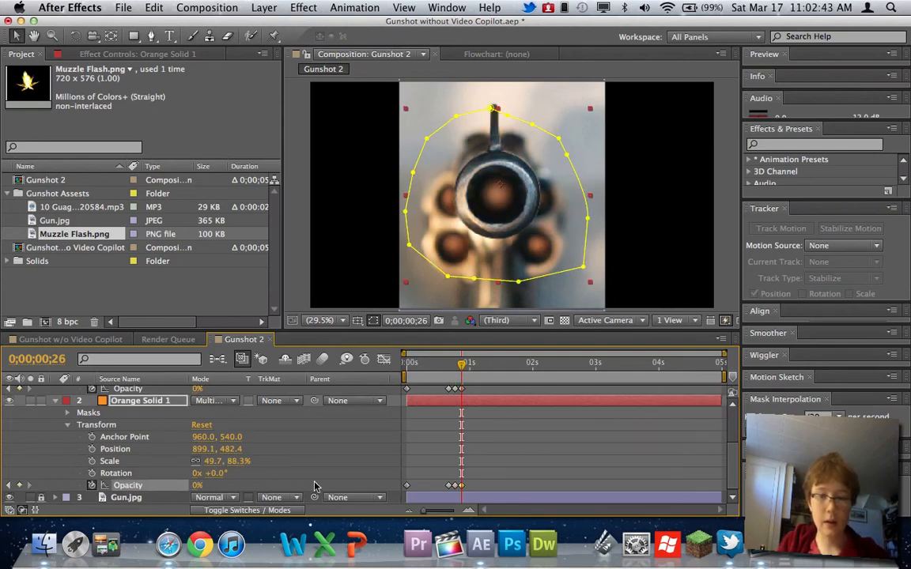
pyautogui.click(488, 441)
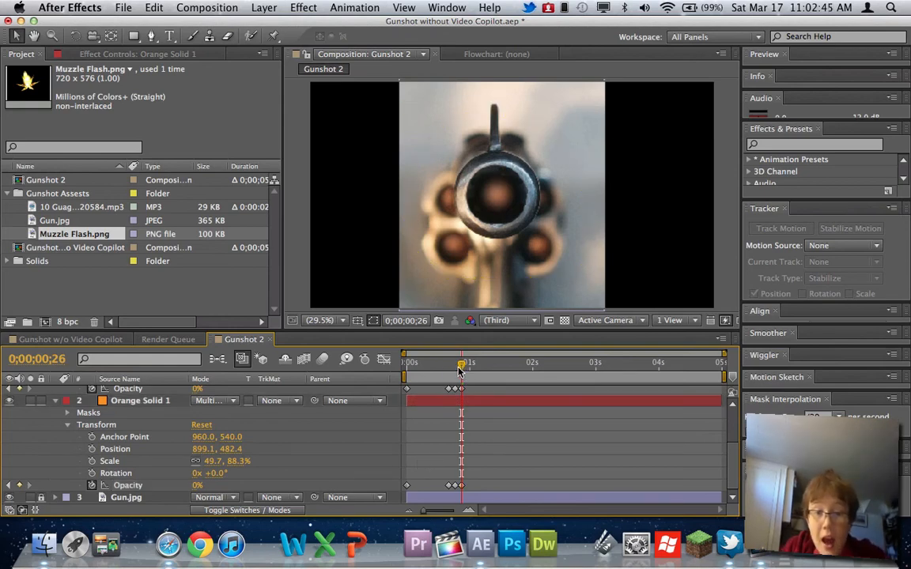
# Play the composition from the start to check the orange glow's animated opacity
pyautogui.moveTo(459, 370); pyautogui.dragTo(407, 368)
pyautogui.press('space')
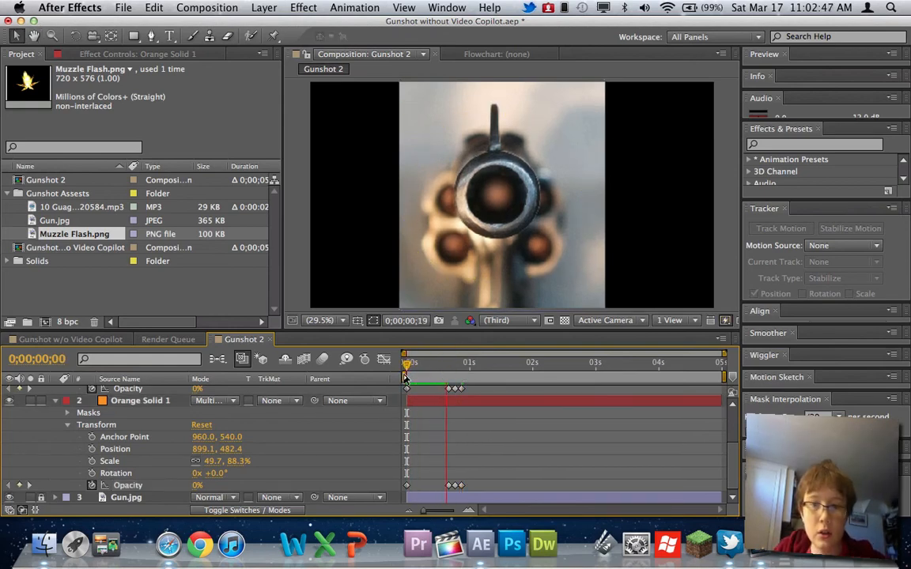
pyautogui.press('space')
# Return to 0;00;00;23, collapse the Muzzle Flash.png layer and the orange solid's Transform group, and expand the solid's Mask 1 properties
pyautogui.moveTo(461, 364); pyautogui.dragTo(456, 367)
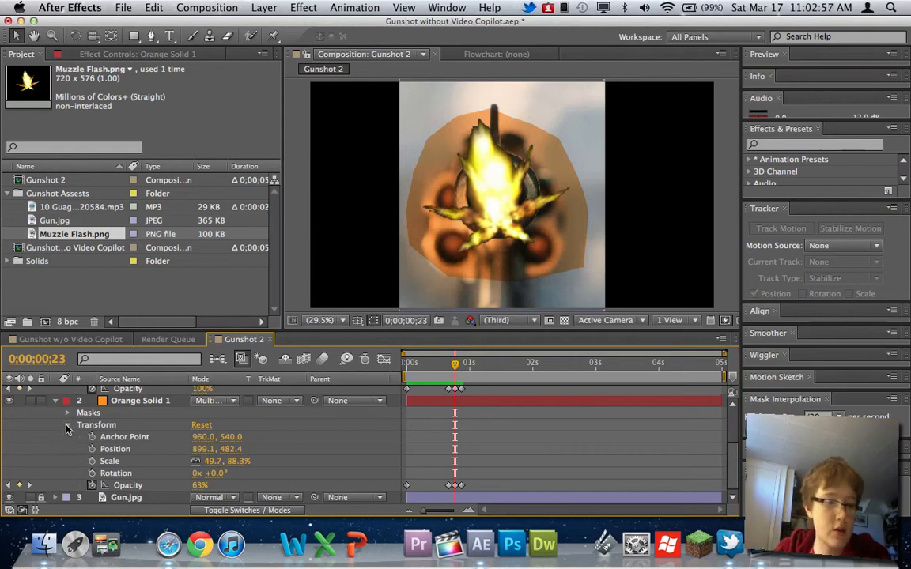
pyautogui.scroll(5, 63, 423)
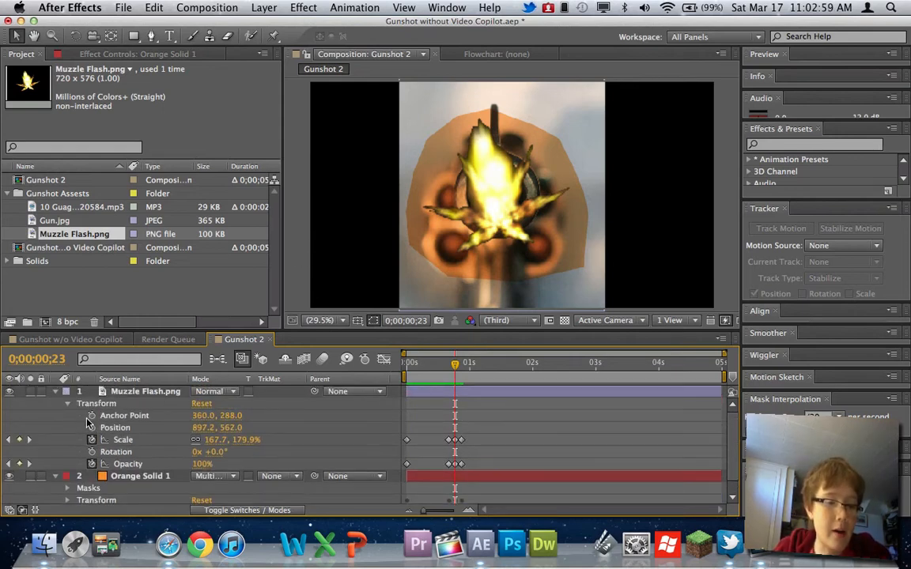
pyautogui.scroll(-1, 68, 473)
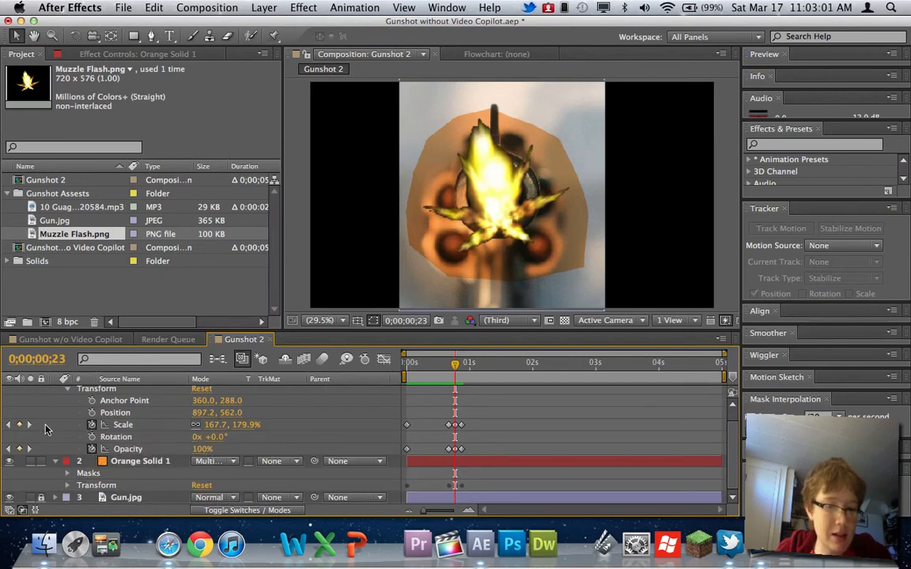
pyautogui.scroll(1, 45, 428)
pyautogui.click(55, 391)
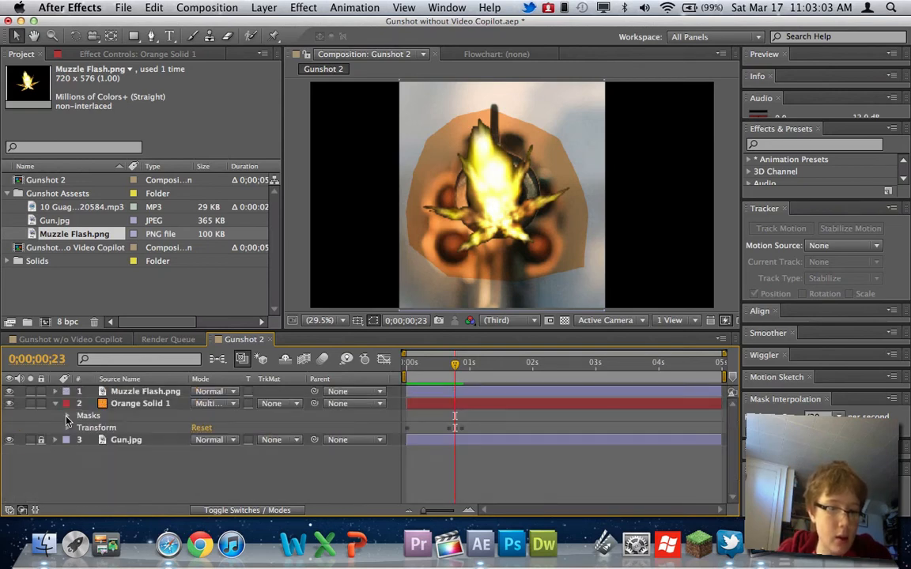
pyautogui.click(67, 415)
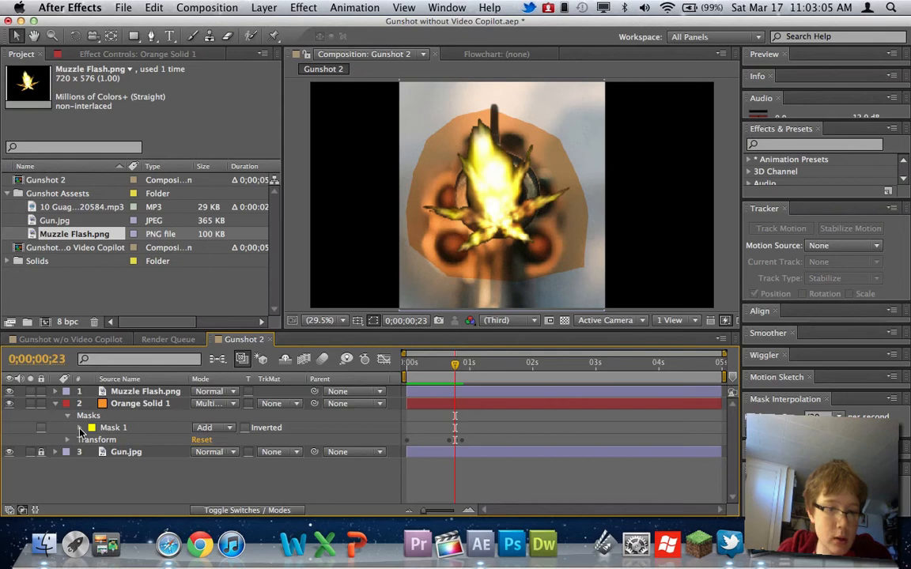
pyautogui.click(79, 427)
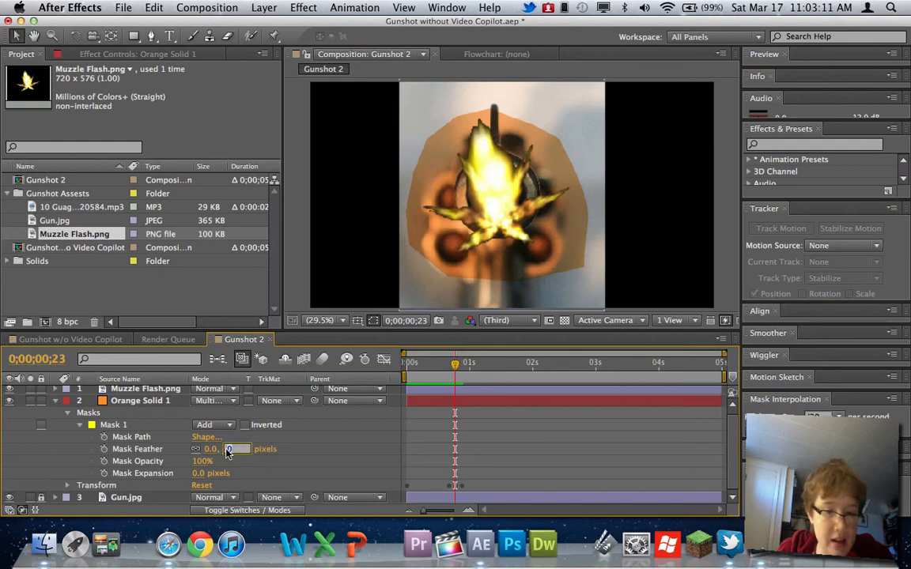
# Set the Mask Feather of the orange solid's Mask 1 to 169 pixels and deselect the layer
pyautogui.write('40')
pyautogui.press('Return')
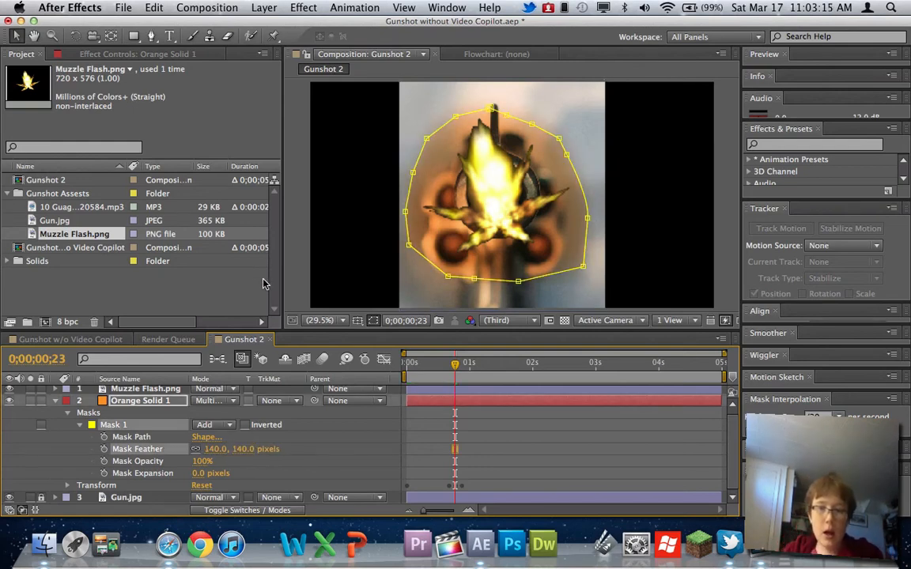
pyautogui.click(516, 451)
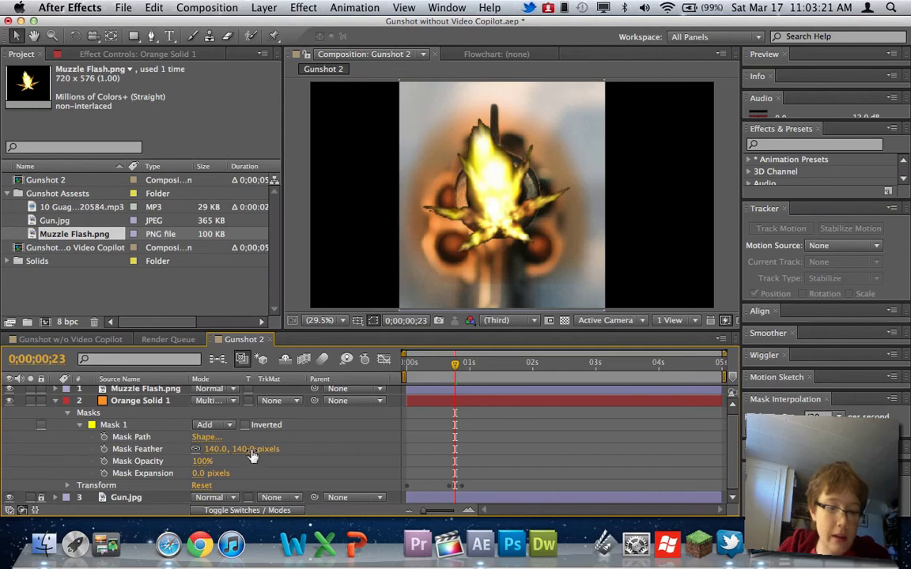
pyautogui.moveTo(238, 448); pyautogui.dragTo(247, 448)
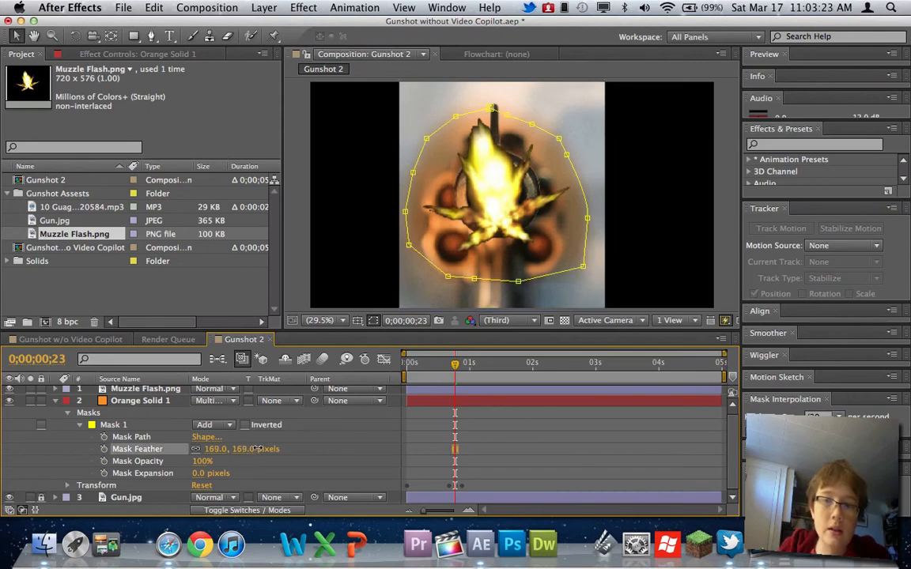
pyautogui.click(611, 451)
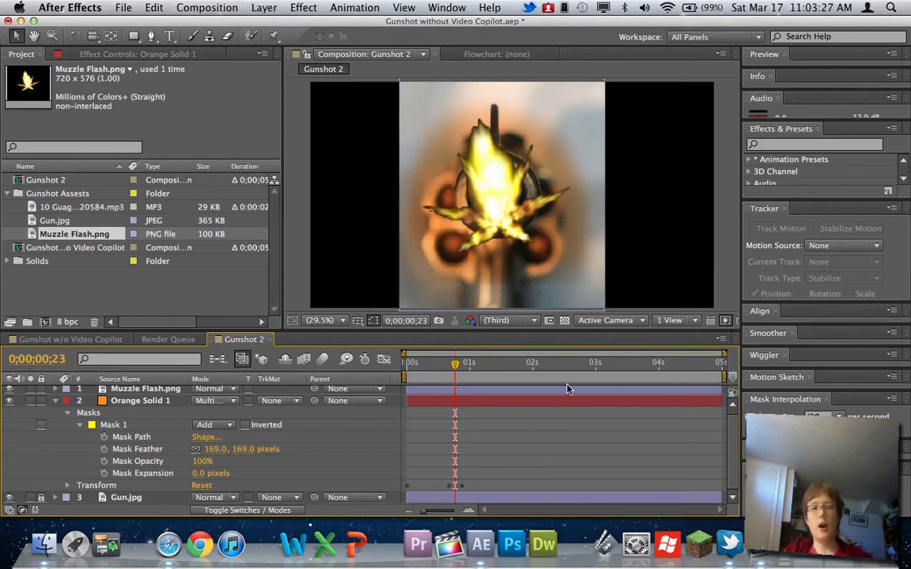
# Move the Muzzle Flash.png layer slightly upward over the gun barrel and deselect it
pyautogui.click(557, 255)
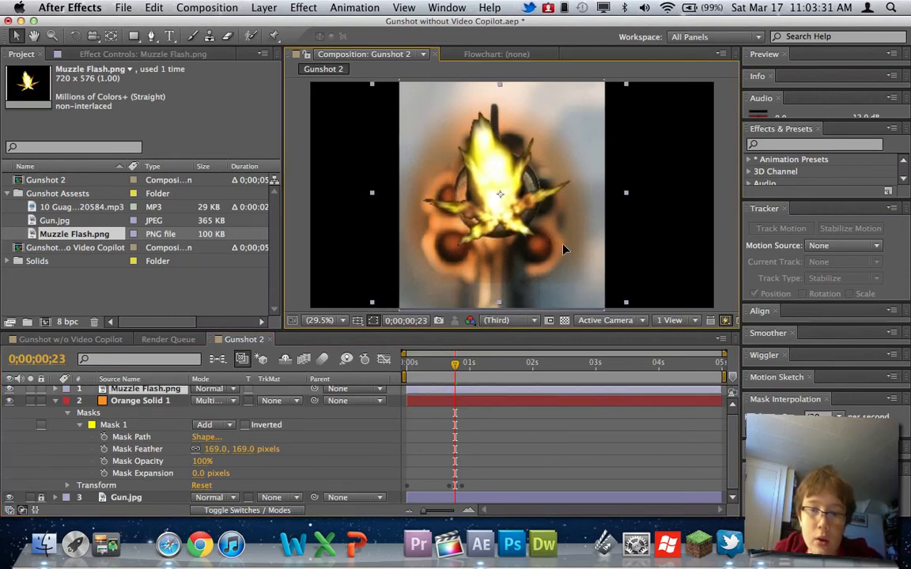
pyautogui.click(594, 421)
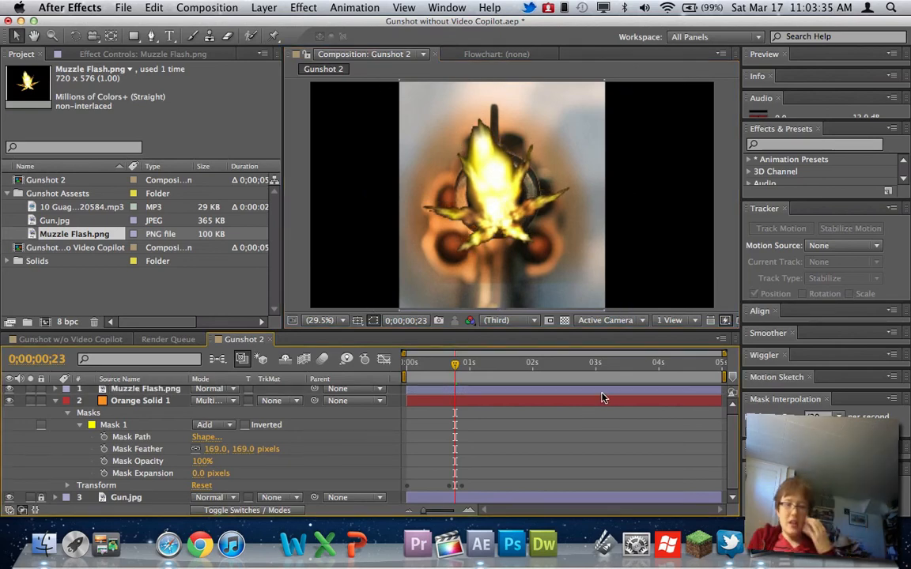
pyautogui.moveTo(501, 214); pyautogui.dragTo(501, 203)
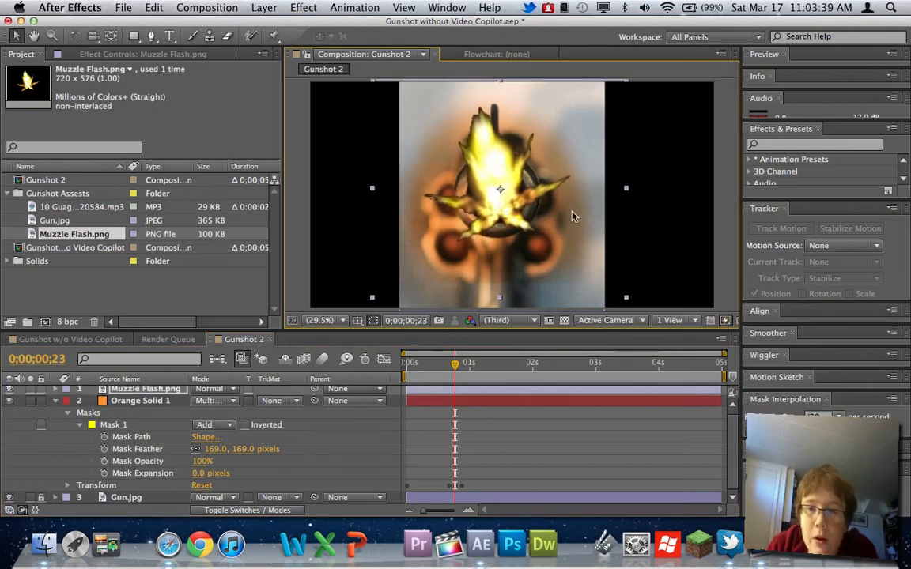
pyautogui.click(661, 218)
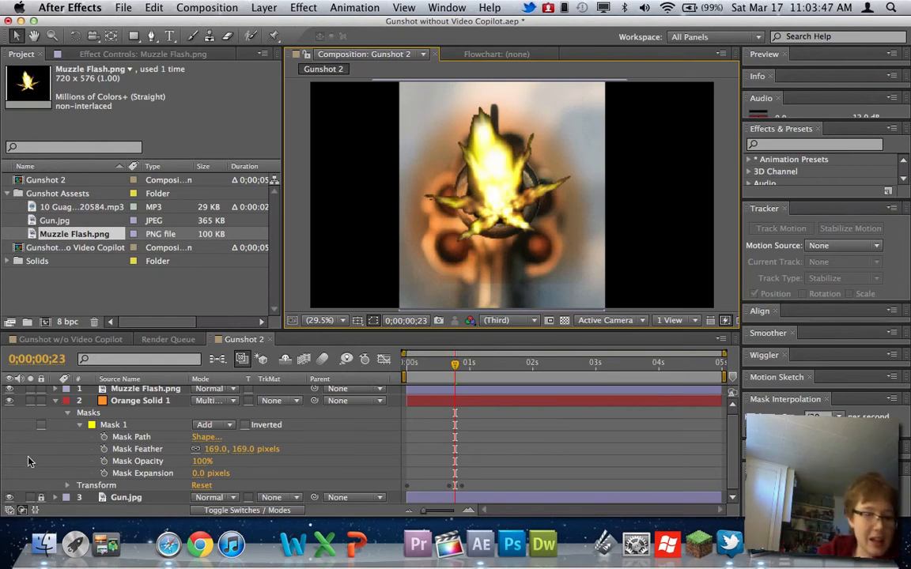
# Collapse the orange solid's properties and preview the flash with its feathered glow
pyautogui.click(55, 402)
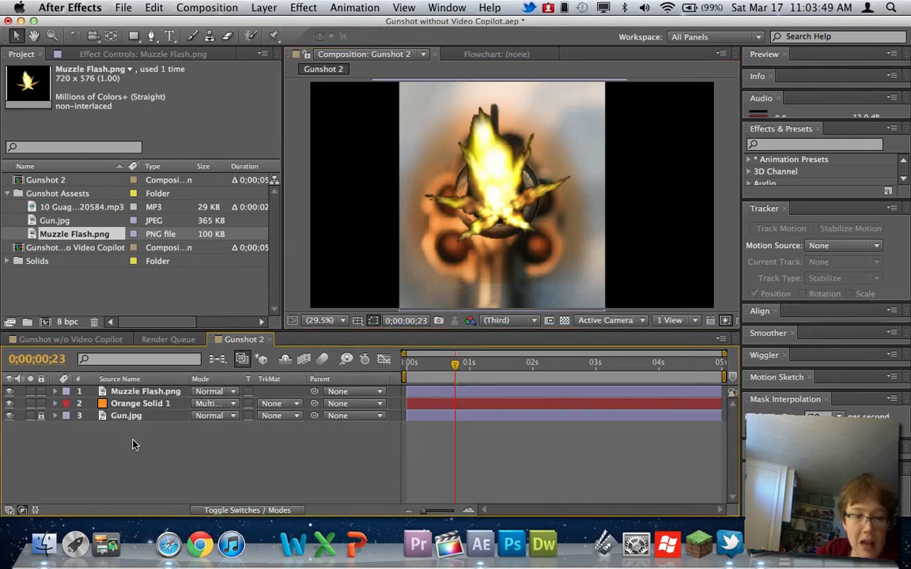
pyautogui.click(453, 365)
pyautogui.press('KP_0')
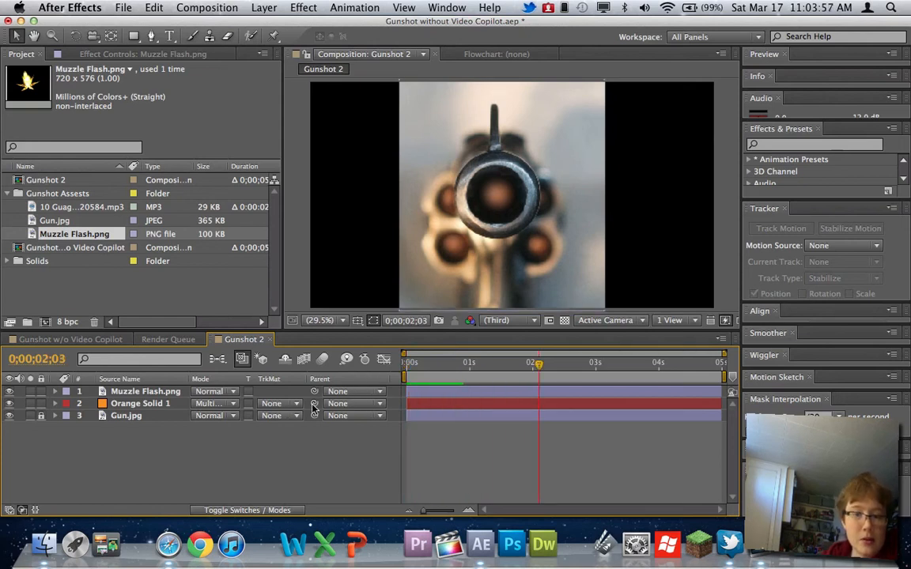
pyautogui.moveTo(457, 443); pyautogui.dragTo(358, 348)
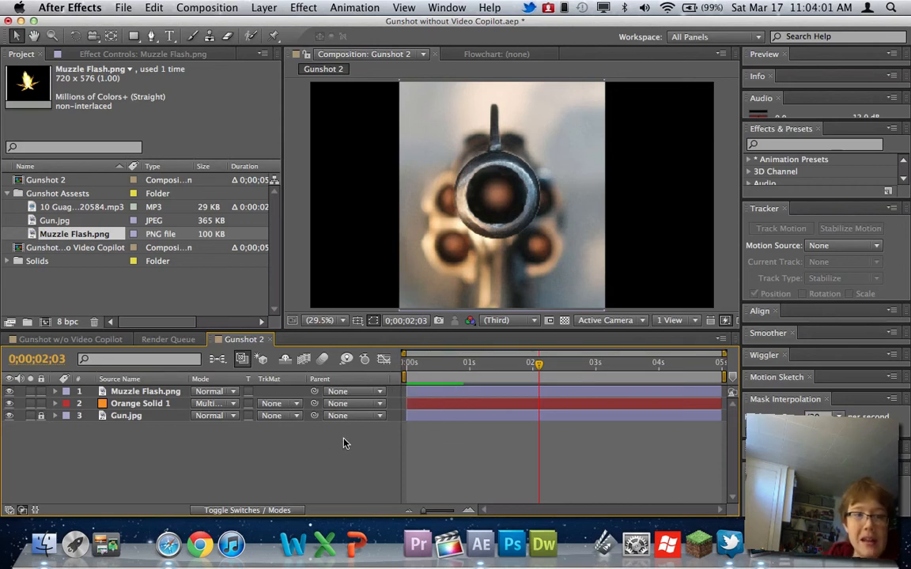
# Expand the Muzzle Flash.png and orange solid layers and select all of the flash's Scale and Opacity keyframes
pyautogui.click(55, 393)
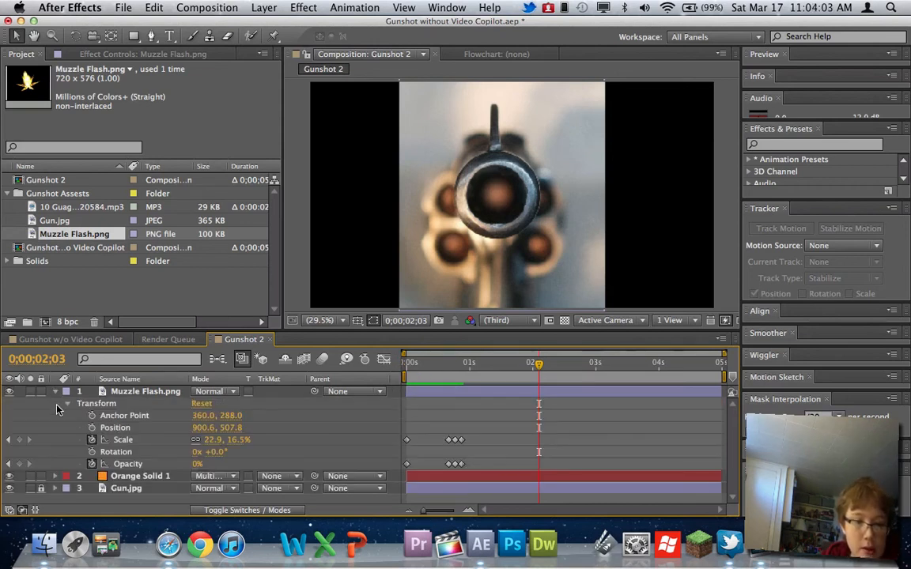
pyautogui.click(55, 476)
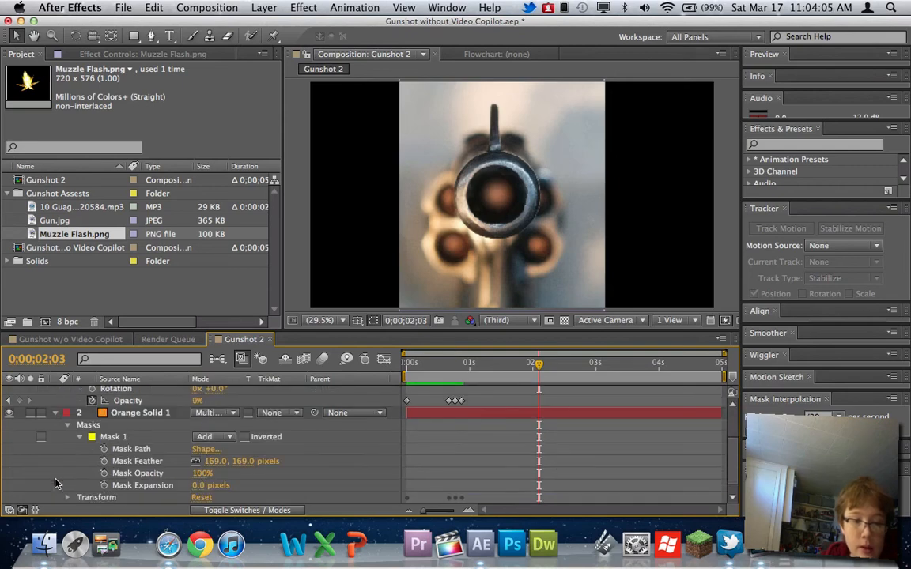
pyautogui.scroll(5, 134, 455)
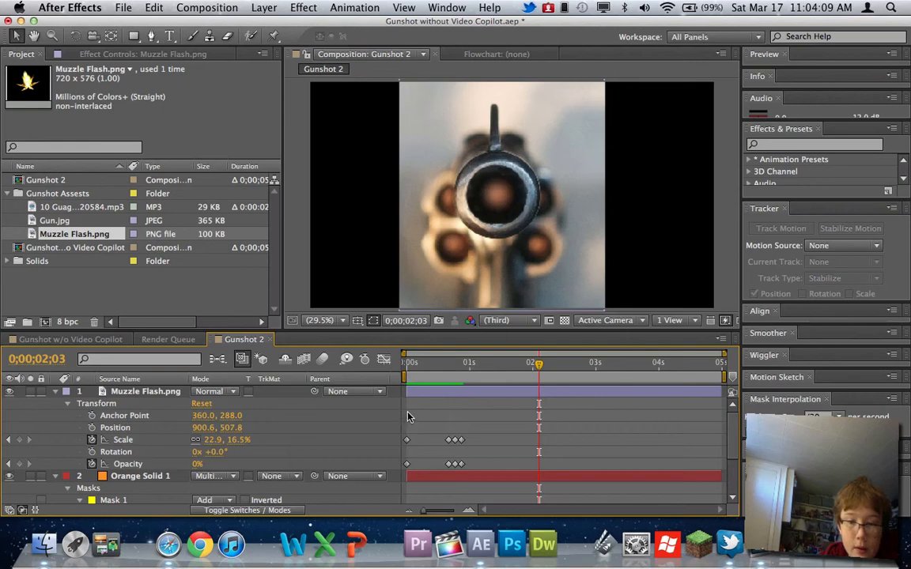
pyautogui.moveTo(408, 414); pyautogui.dragTo(471, 539)
pyautogui.moveTo(480, 487); pyautogui.dragTo(335, 312)
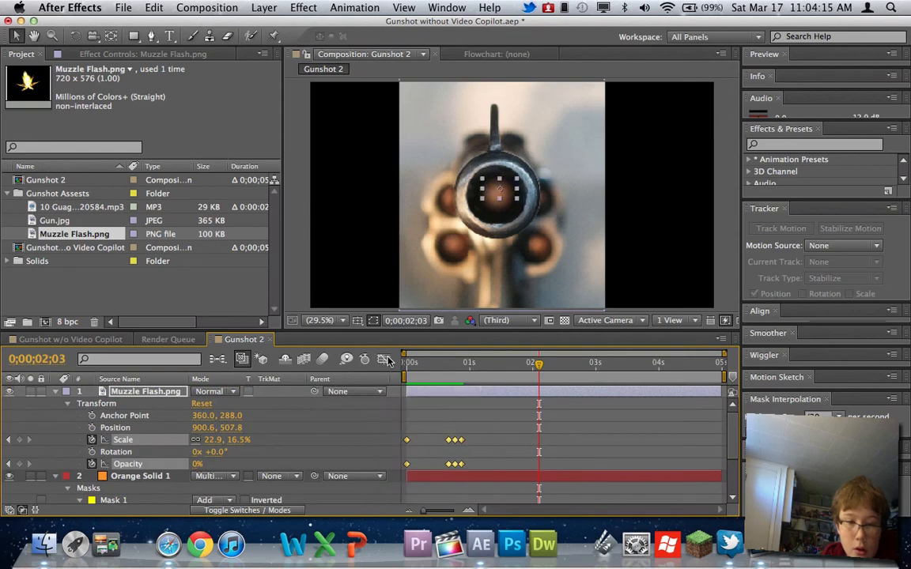
pyautogui.scroll(-3, 443, 404)
pyautogui.scroll(-2, 456, 417)
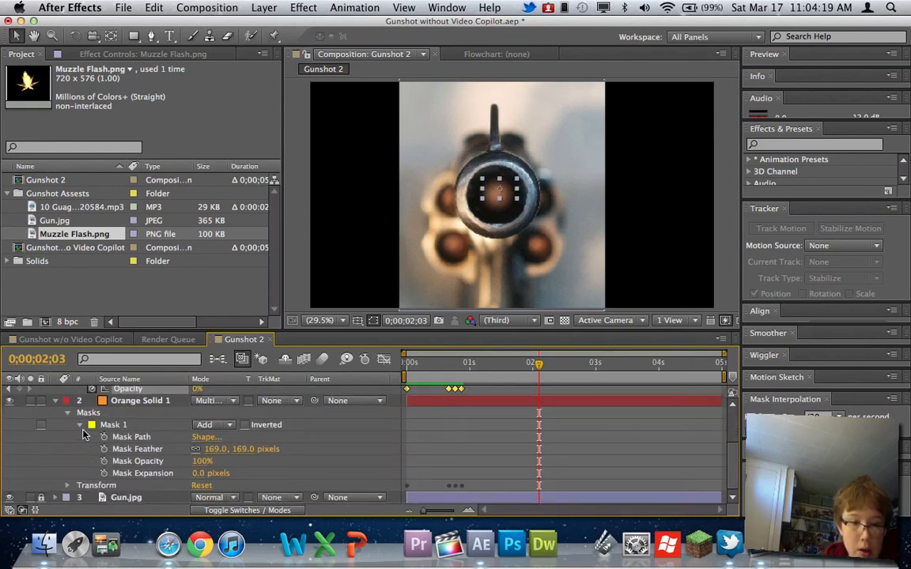
# Select the keyframes of both Muzzle Flash.png and the orange solid, move to 0;00;01;14, and duplicate the two layers
pyautogui.click(67, 486)
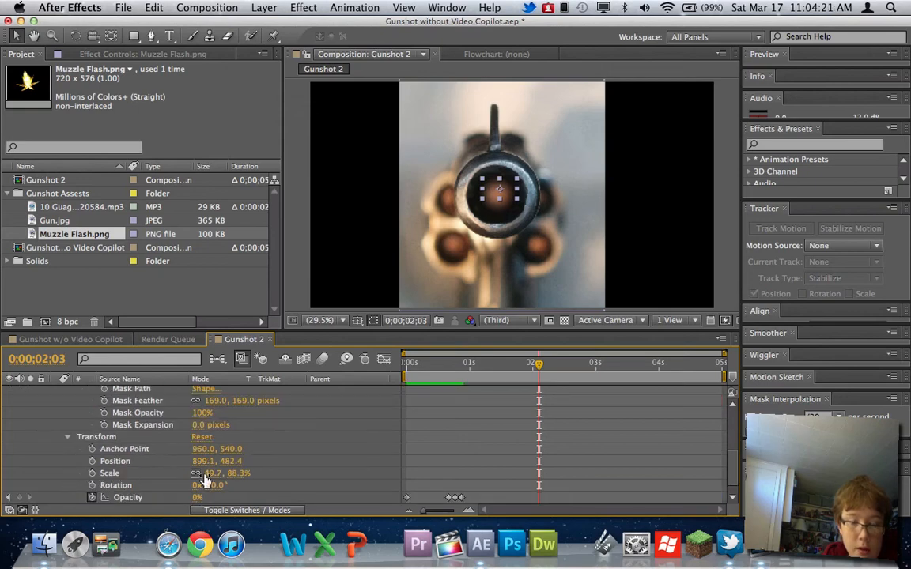
pyautogui.scroll(5, 237, 431)
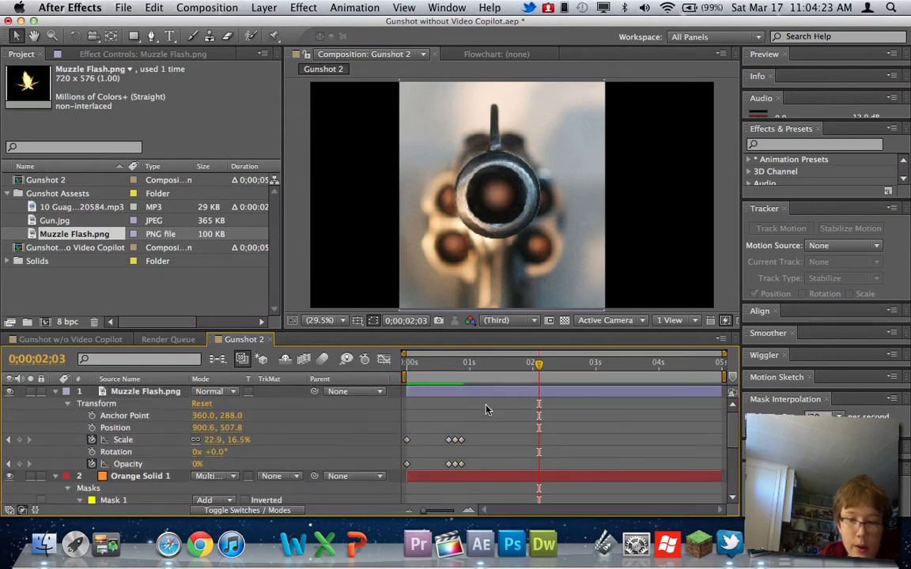
pyautogui.moveTo(485, 403); pyautogui.dragTo(383, 553)
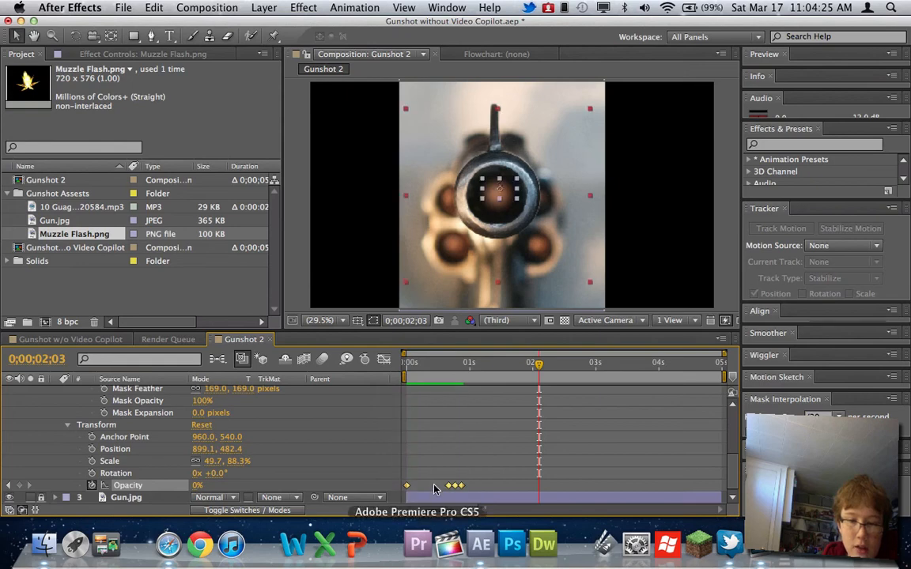
pyautogui.scroll(5, 437, 468)
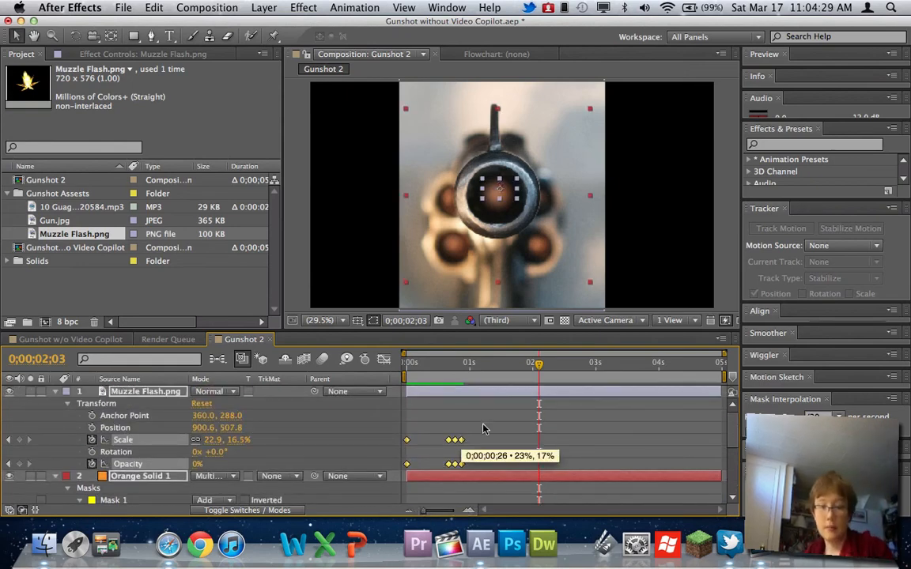
pyautogui.moveTo(492, 366); pyautogui.dragTo(500, 368)
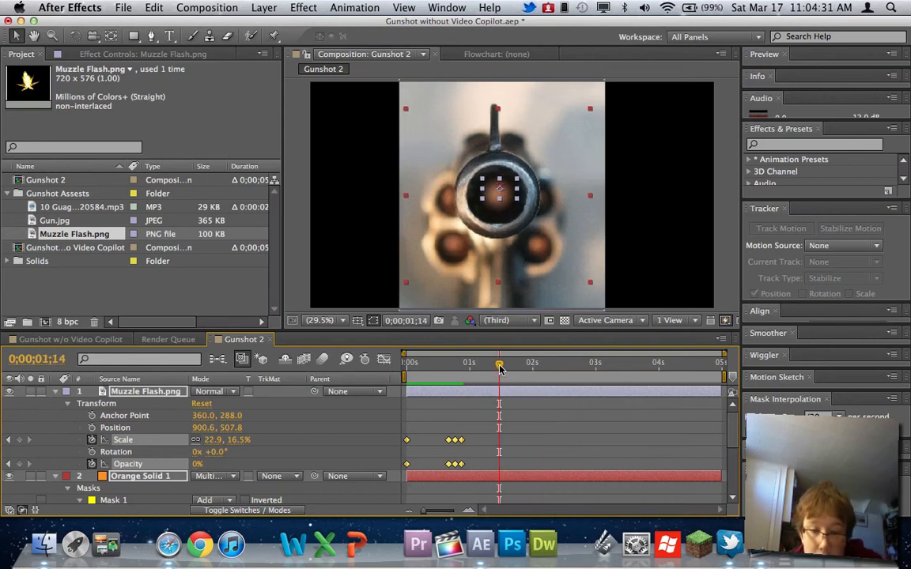
pyautogui.press('super+d')
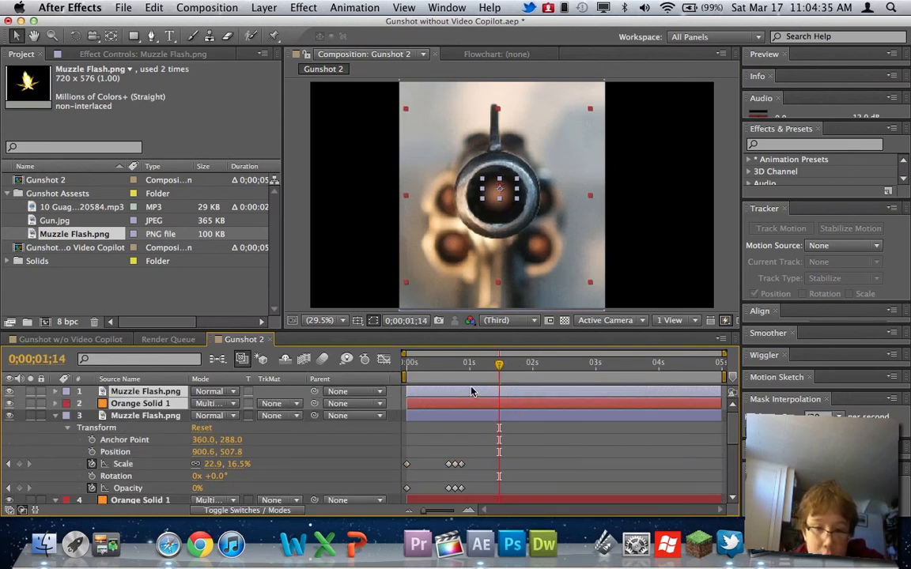
# Collapse the properties of all layers and play the composition from the start
pyautogui.click(55, 403)
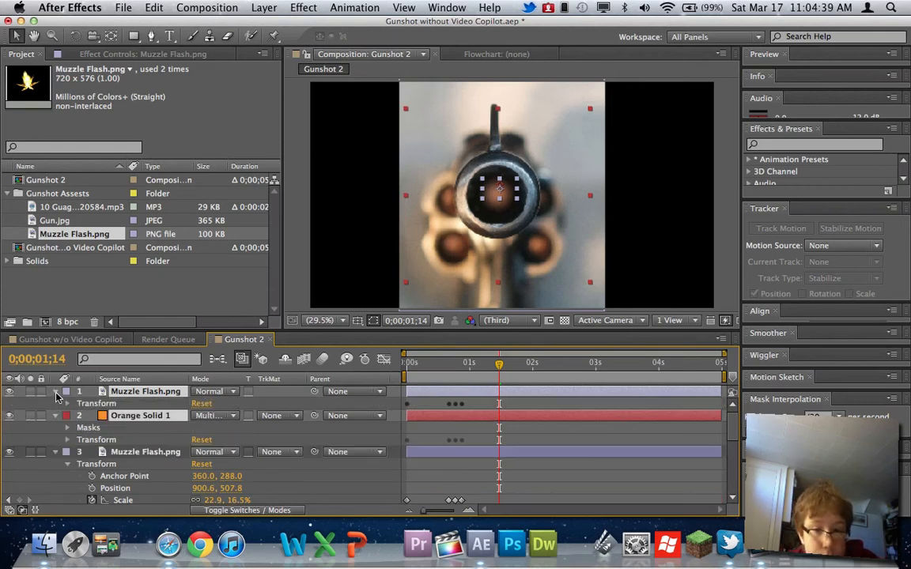
pyautogui.click(56, 395)
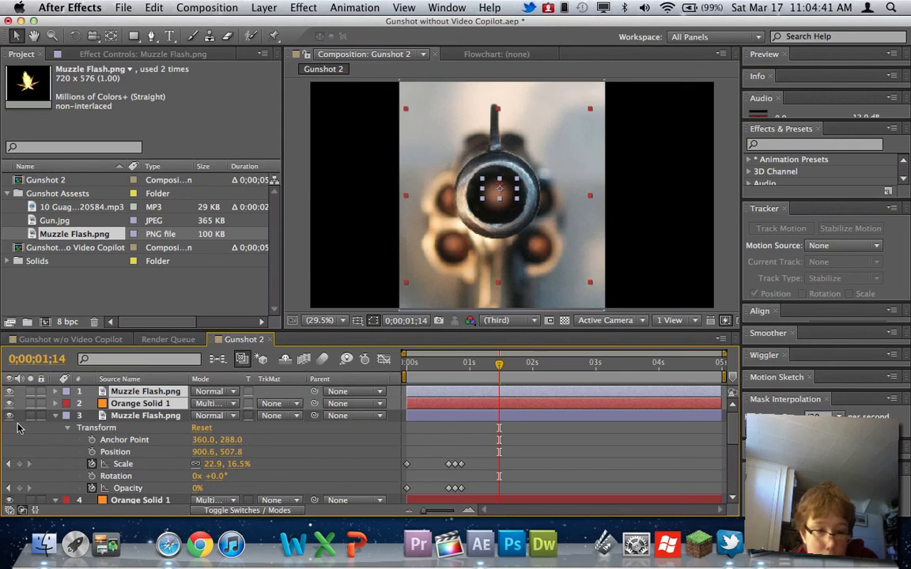
pyautogui.click(55, 417)
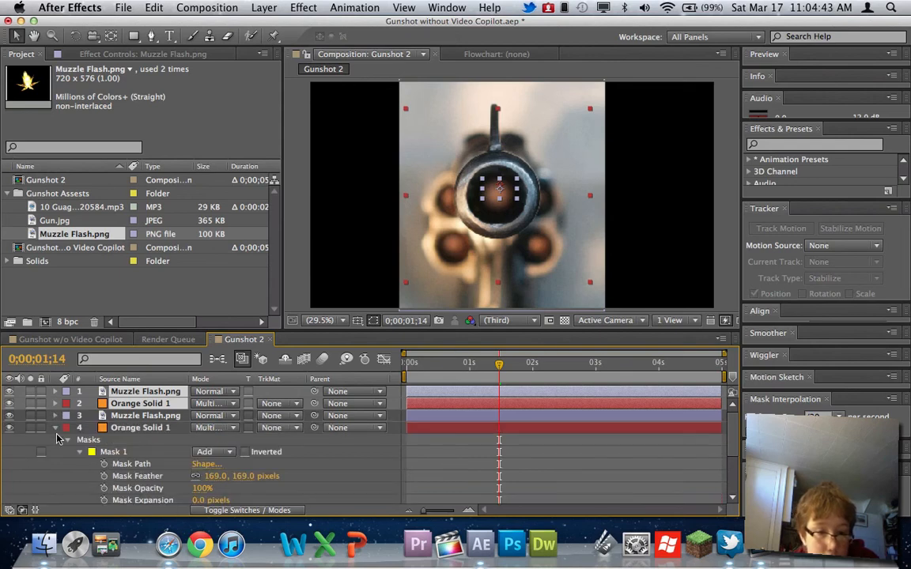
pyautogui.click(56, 427)
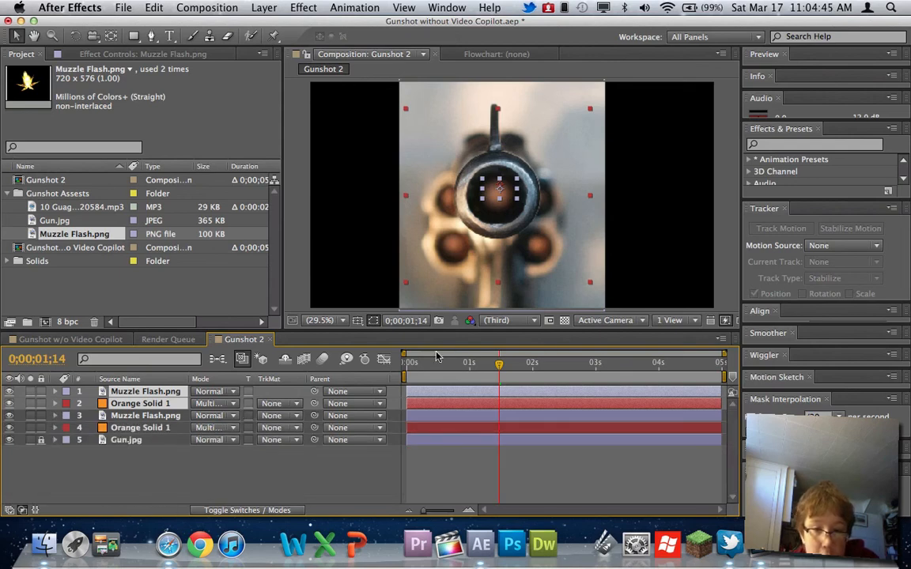
pyautogui.moveTo(440, 363); pyautogui.dragTo(387, 369)
pyautogui.press('space')
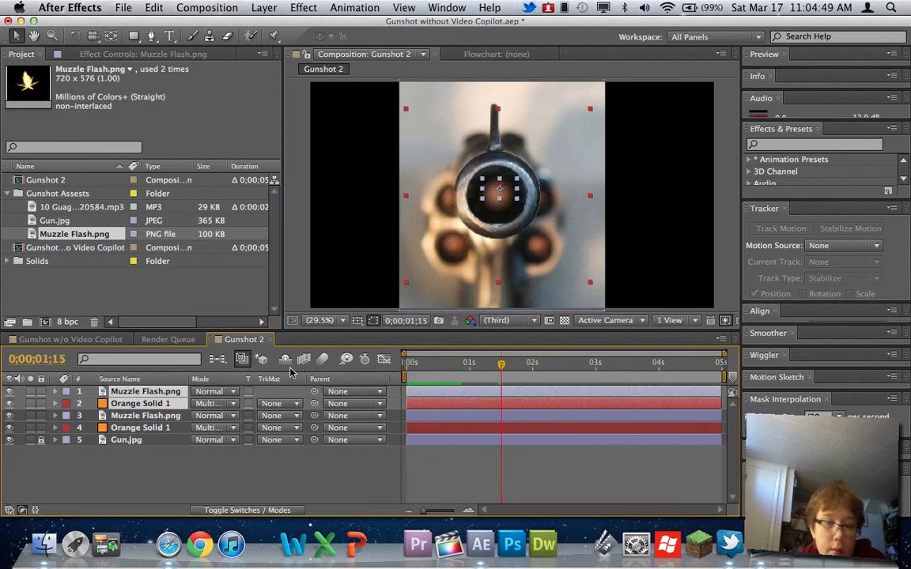
# Delete the duplicated Muzzle Flash.png and Orange Solid 1 layers at the top of the layer stack
pyautogui.keyDown('super'); pyautogui.click(148, 402); pyautogui.keyUp('super')
pyautogui.keyDown('super'); pyautogui.click(150, 391); pyautogui.keyUp('super')
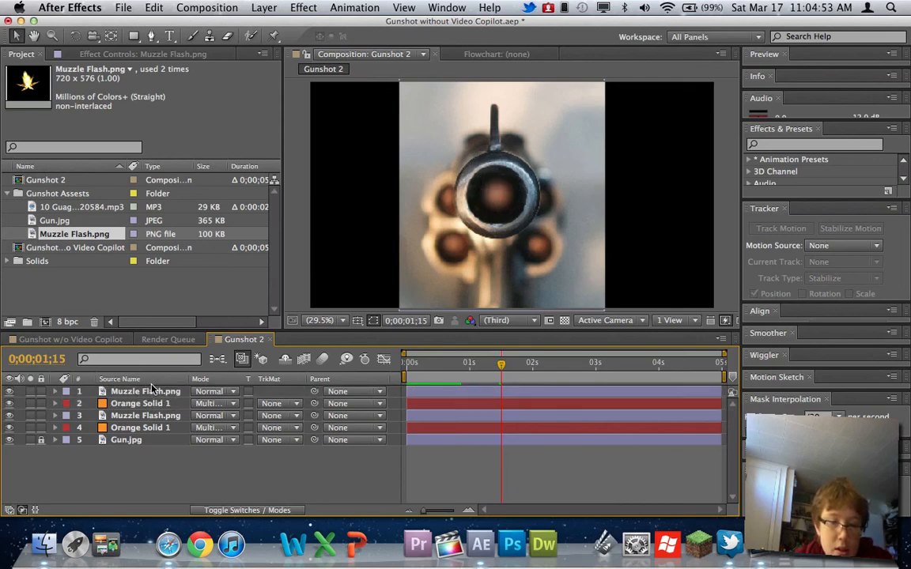
pyautogui.click(149, 391)
pyautogui.keyDown('super'); pyautogui.click(167, 403); pyautogui.keyUp('super')
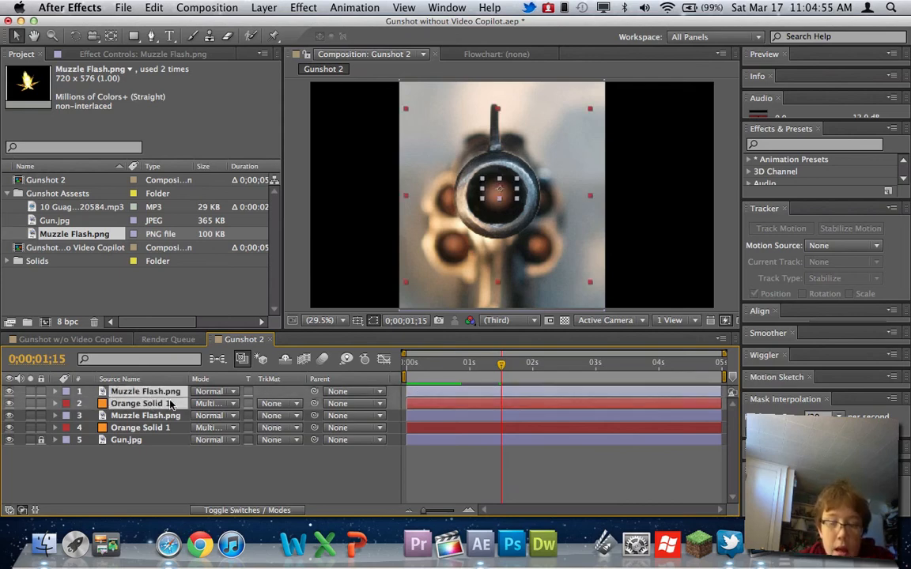
pyautogui.press('Delete')
# Play the composition twice from the start to check the single muzzle flash
pyautogui.moveTo(427, 366); pyautogui.dragTo(384, 365)
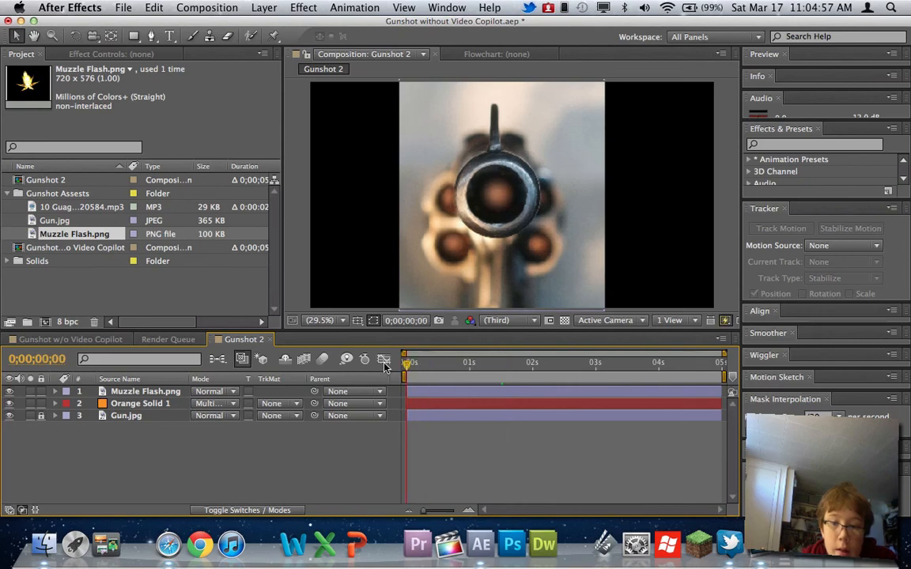
pyautogui.press('space')
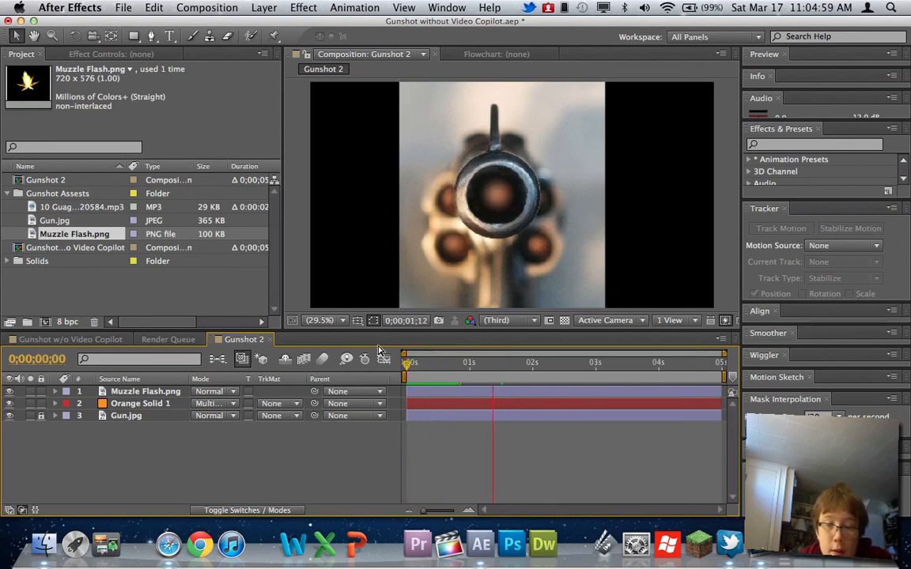
pyautogui.press('space')
pyautogui.moveTo(458, 366); pyautogui.dragTo(377, 360)
pyautogui.press('space')
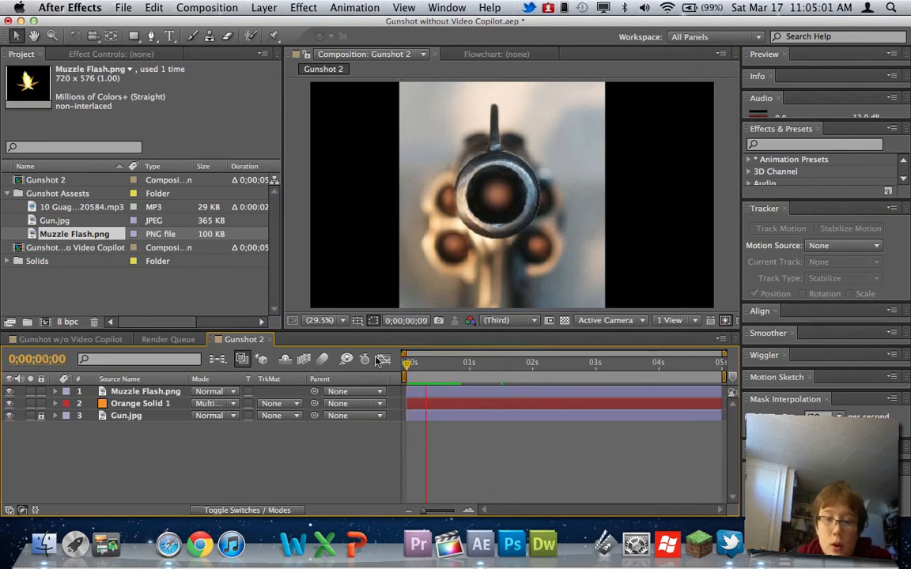
pyautogui.press('space')
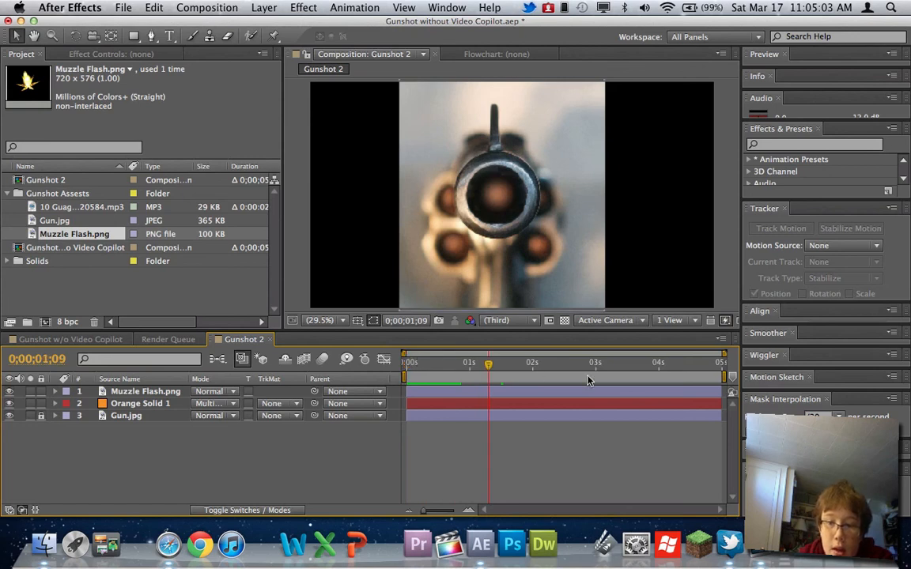
# Shorten the work area to end at about 0;00;01;09 and play it from the start
pyautogui.moveTo(722, 377); pyautogui.dragTo(532, 378)
pyautogui.press('Home')
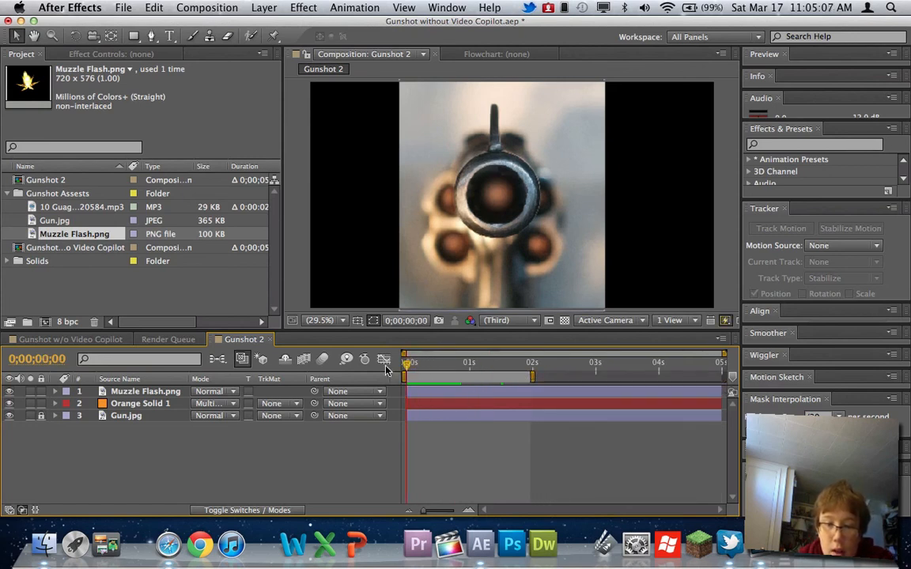
pyautogui.press('space')
pyautogui.press('space')
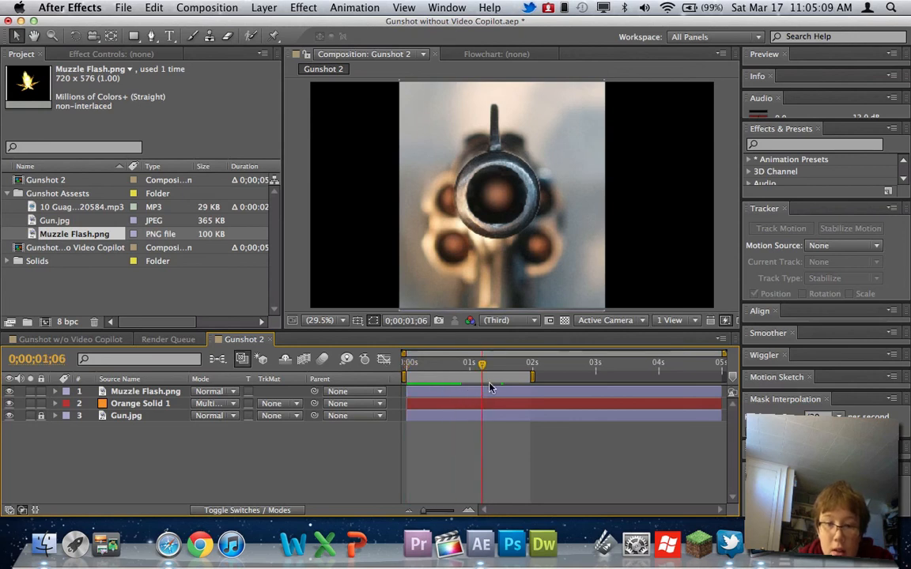
pyautogui.moveTo(481, 364); pyautogui.dragTo(410, 364)
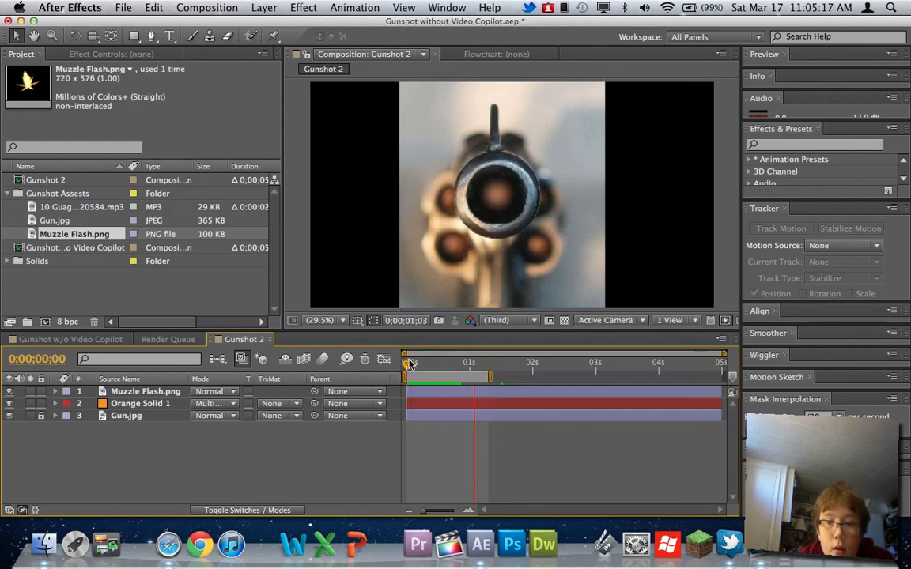
pyautogui.press('space')
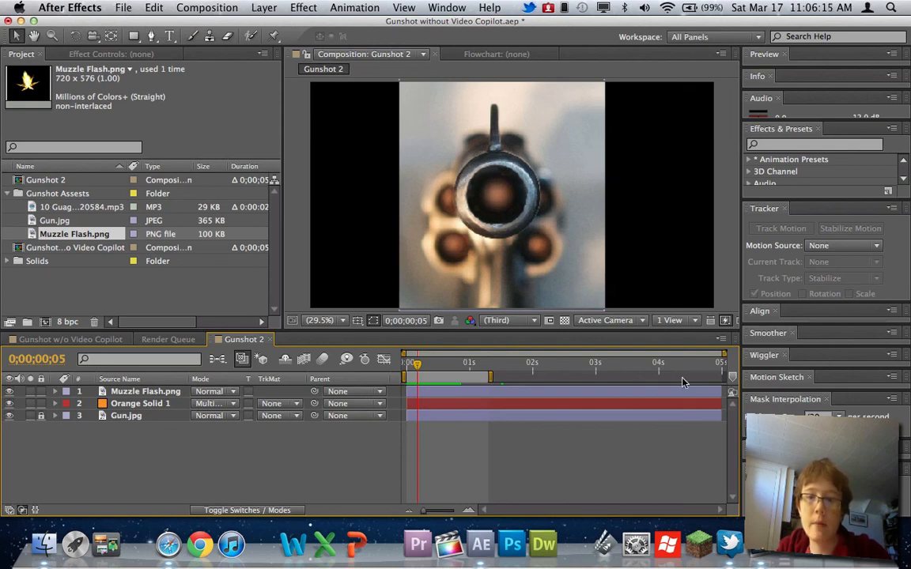
pyautogui.click(757, 558)
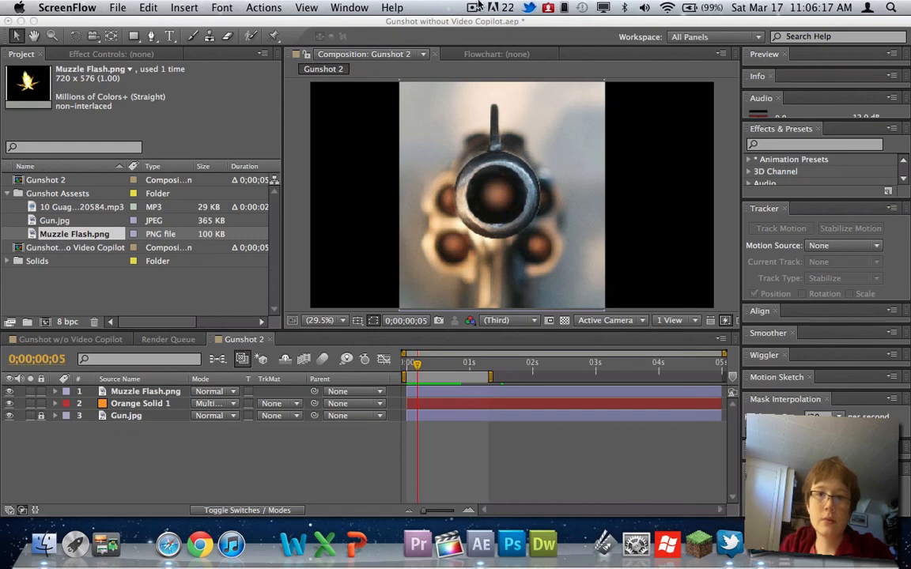
pyautogui.click(473, 8)
pyautogui.click(498, 38)
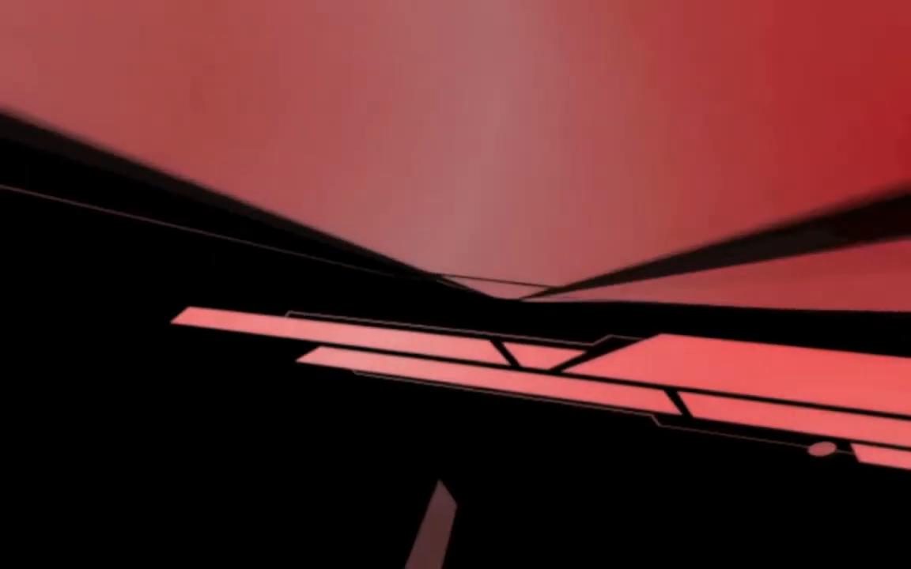